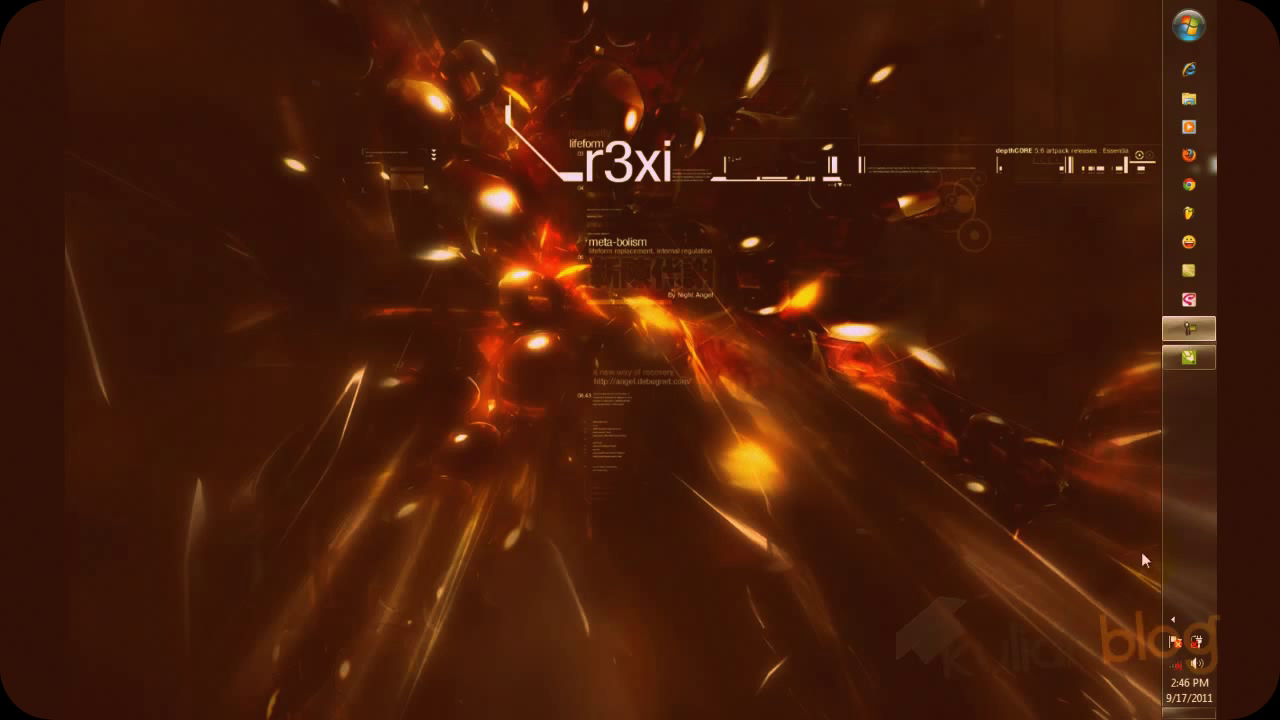
Switch to CorelDRAW, create a new Letter-size CMYK document at 300 dpi, and activate the Rectangle tool.
left_click(1180, 366)
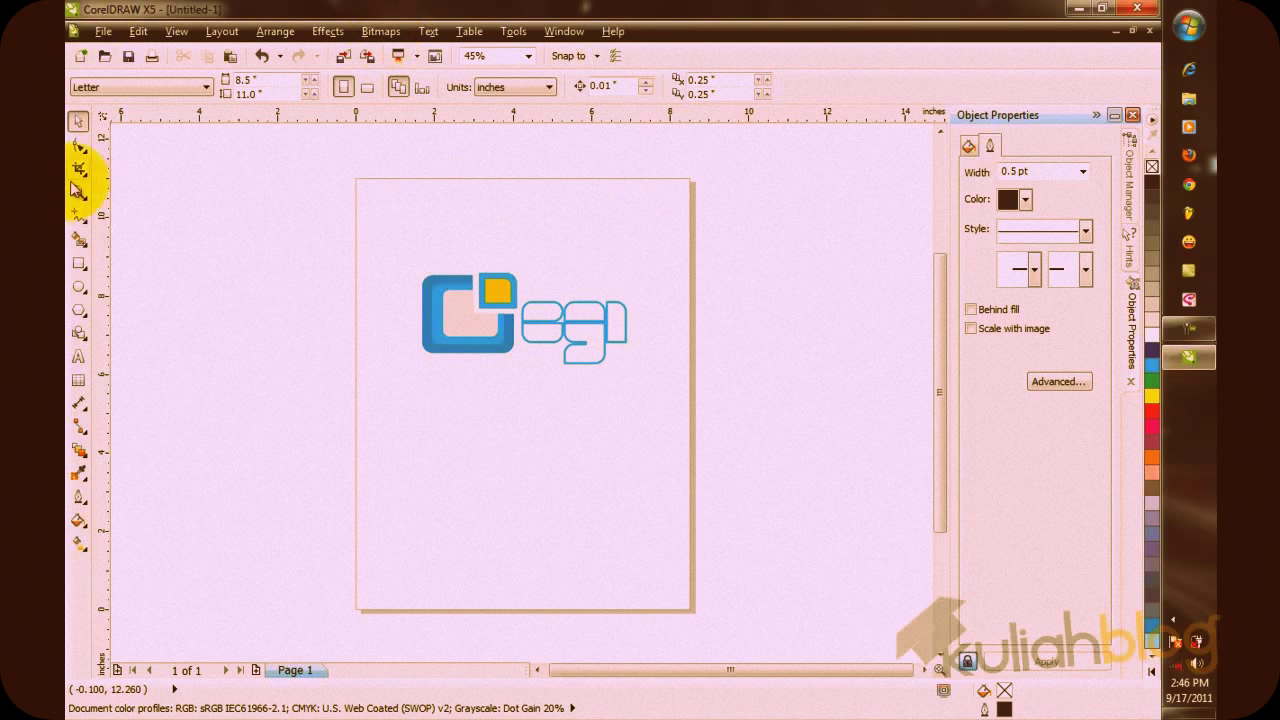
left_click(80, 62)
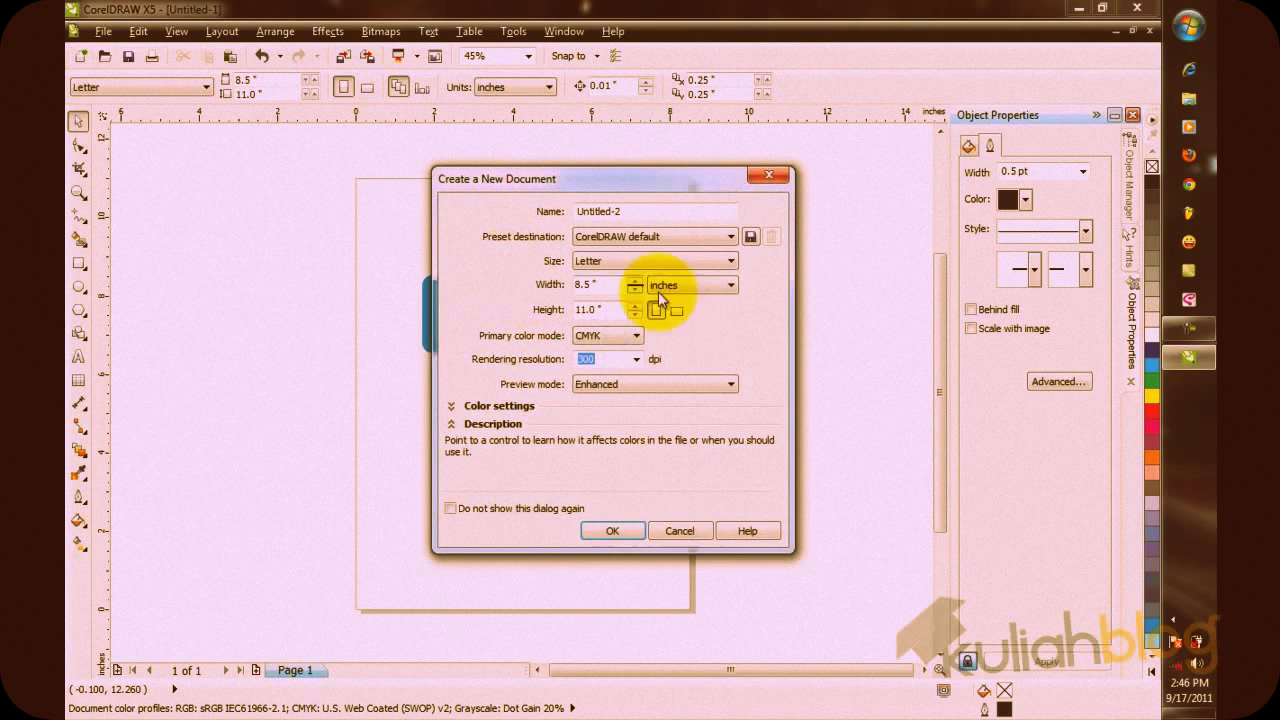
left_click(611, 531)
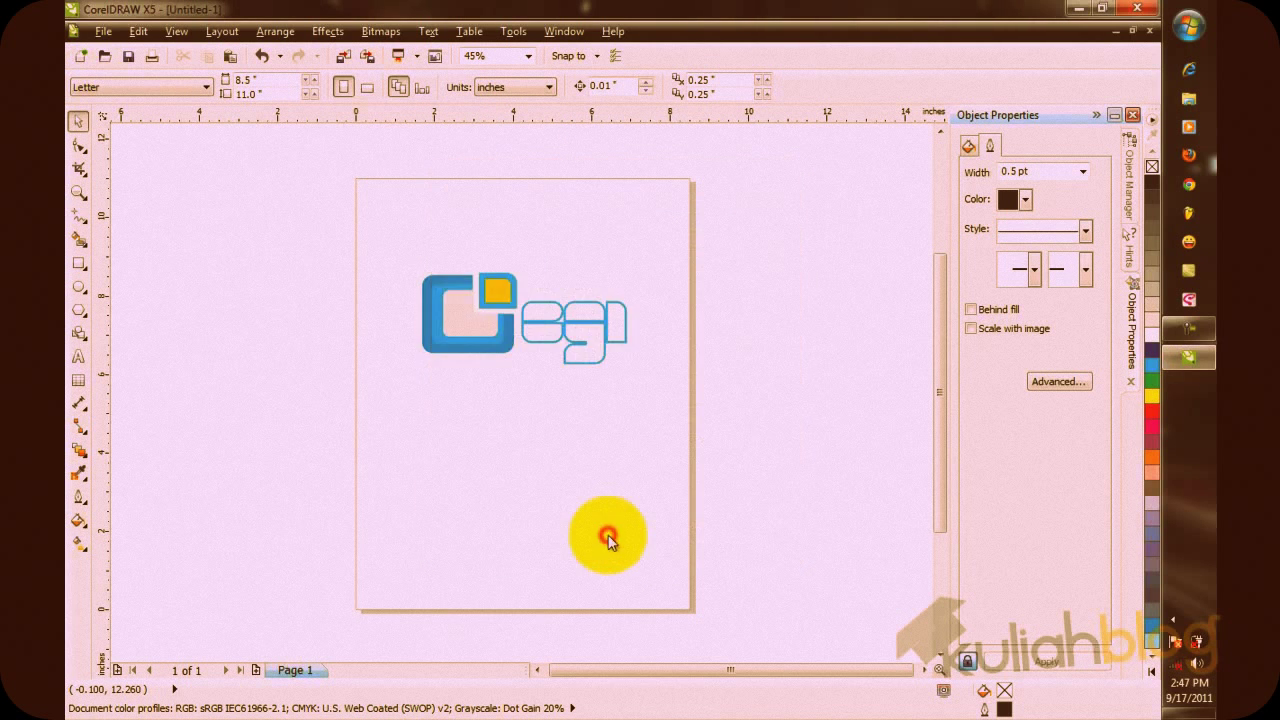
left_click(79, 263)
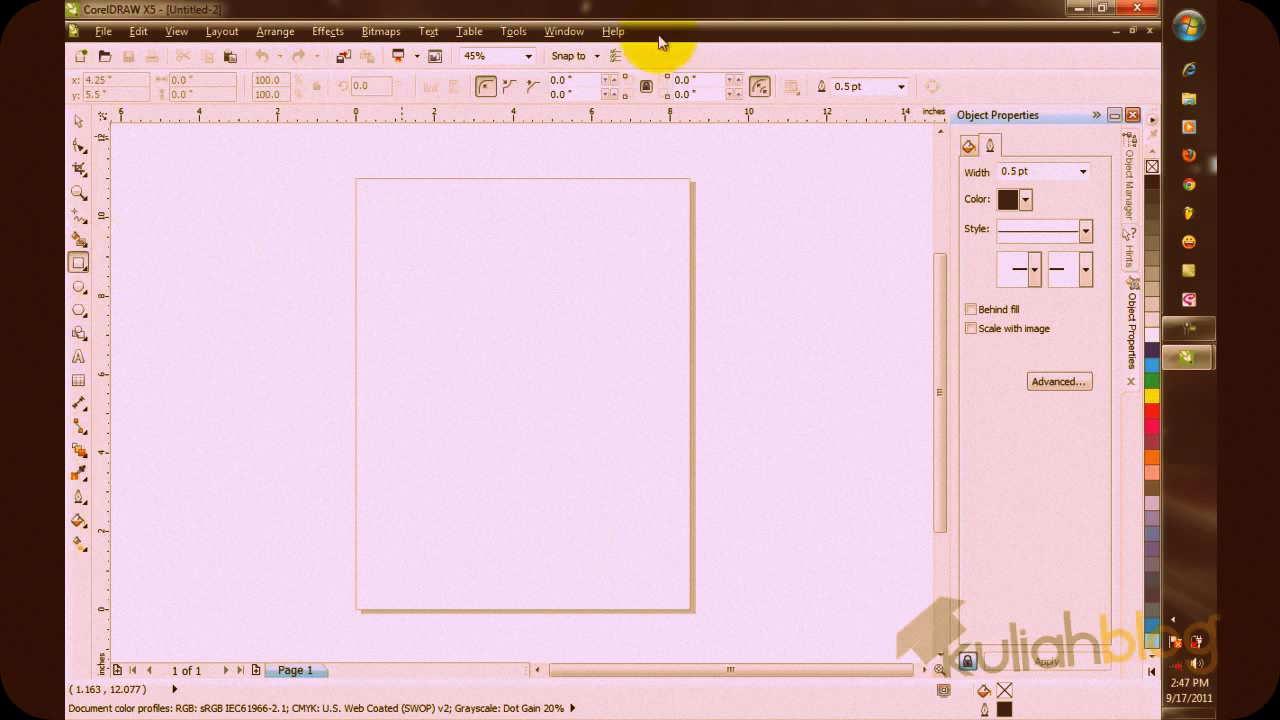
View the reference logo in the Untitled-1 document and return to Untitled-2.
left_click(566, 36)
left_click(648, 312)
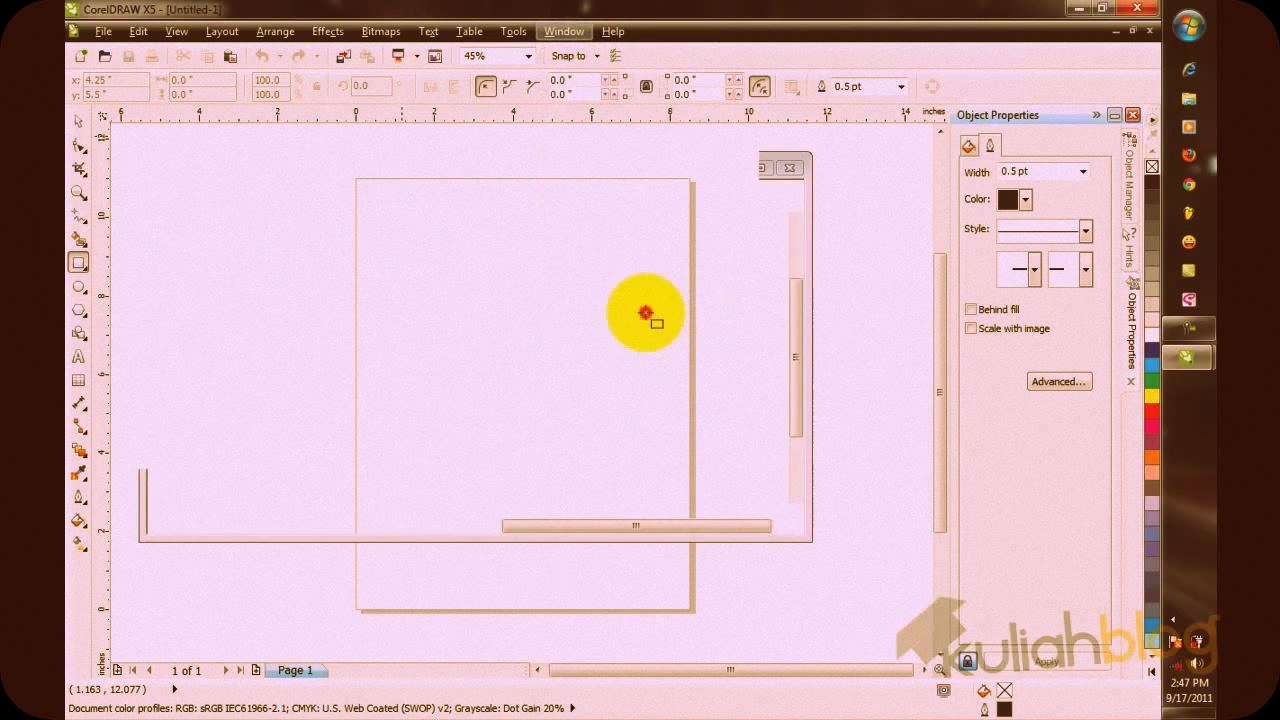
left_click(564, 31)
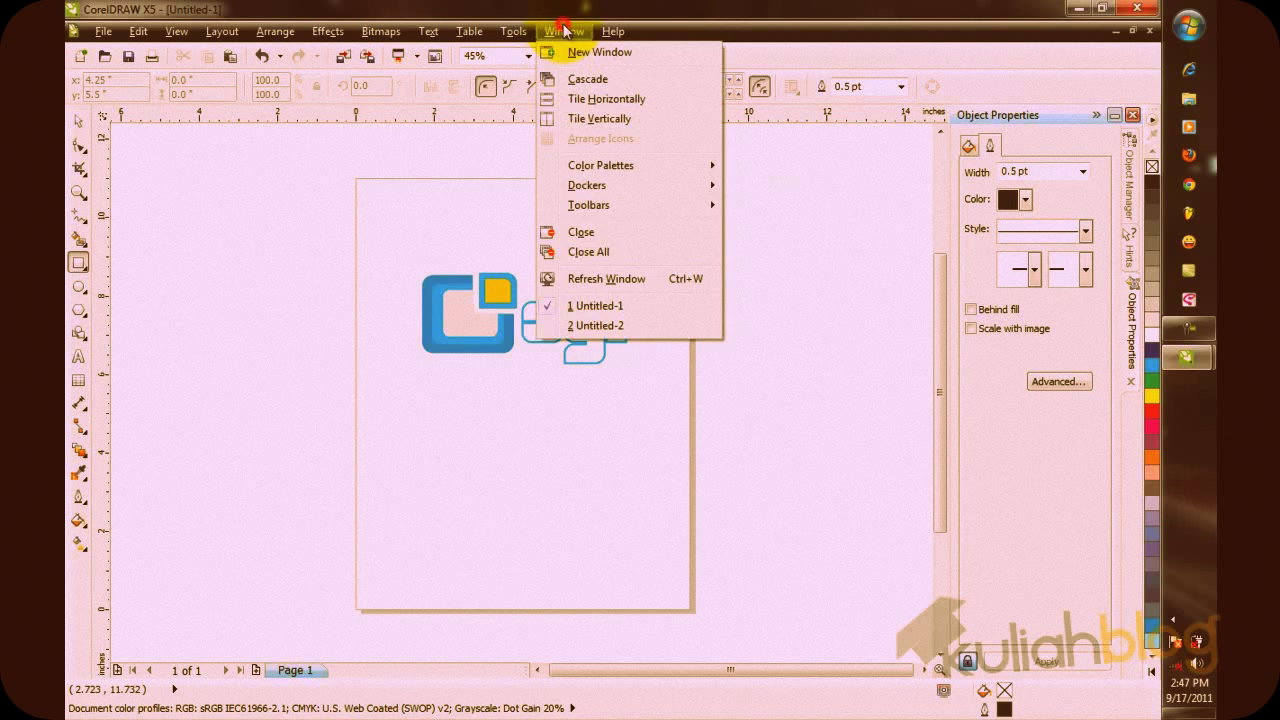
left_click(596, 325)
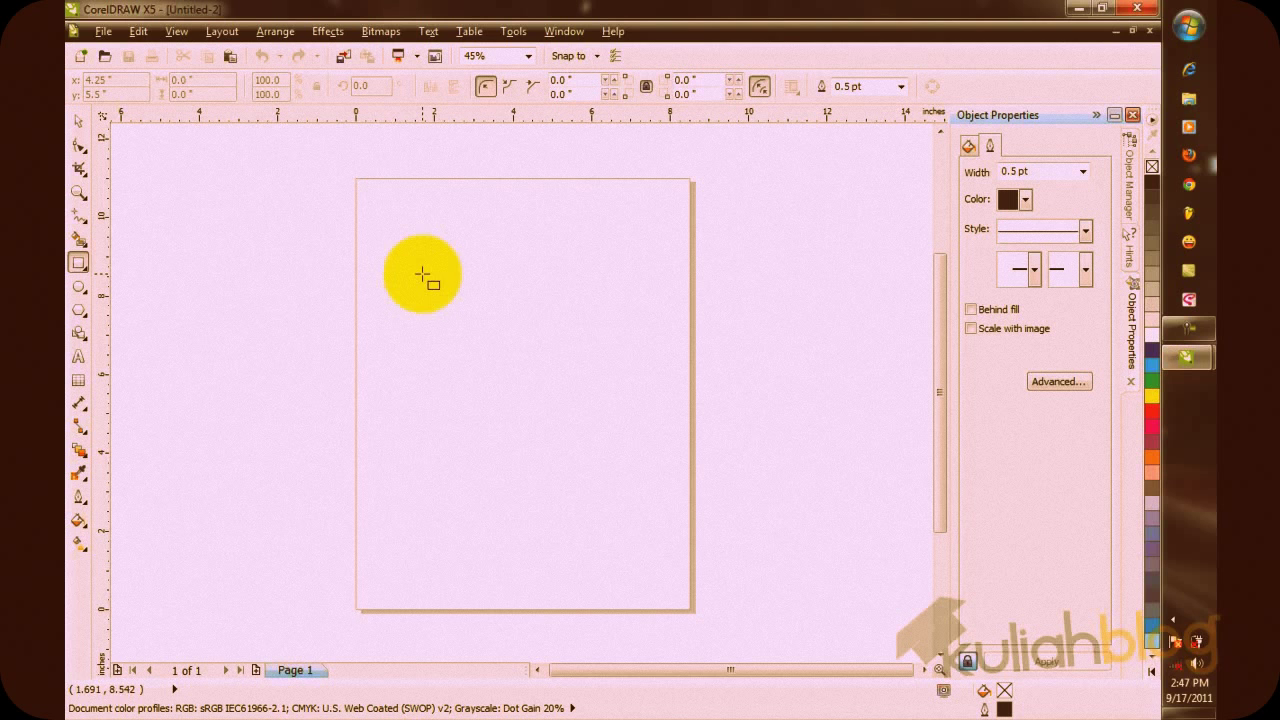
Draw a square about 2.89 inches wide in the page's upper area and round all four corners to 0.54 inches.
left_click_drag(413, 243, 498, 356)
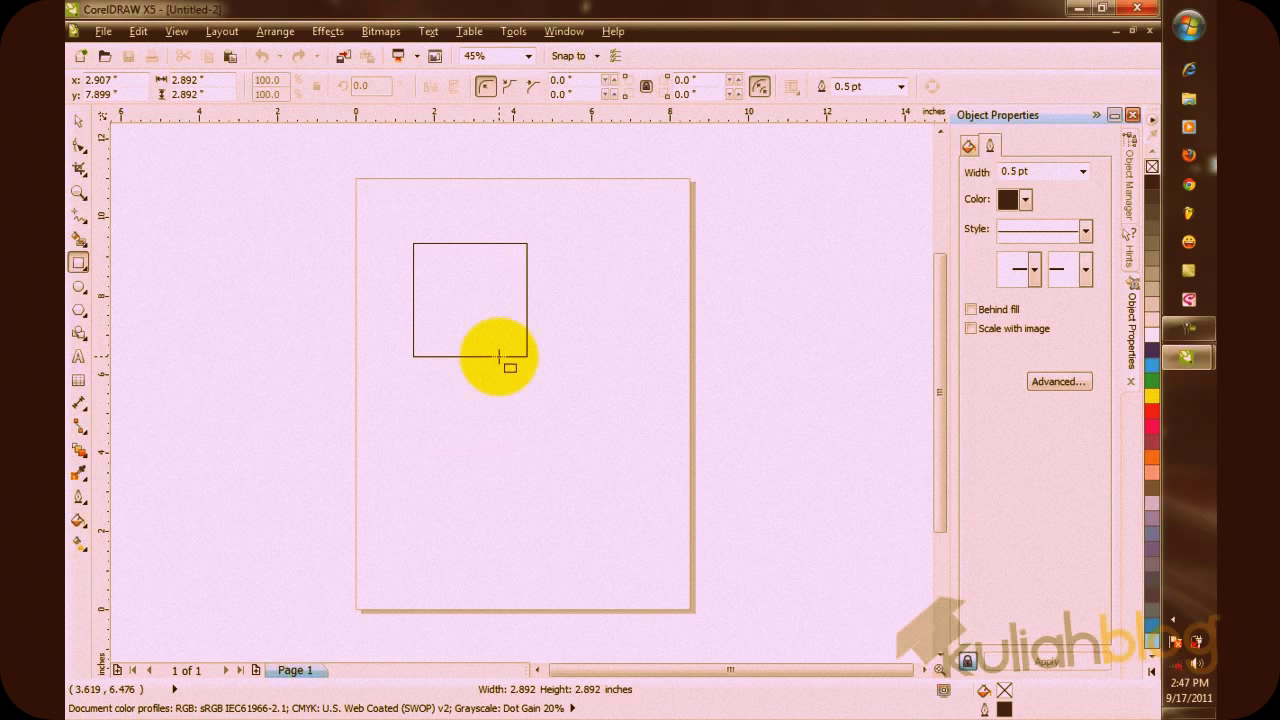
left_click_drag(498, 356, 499, 356)
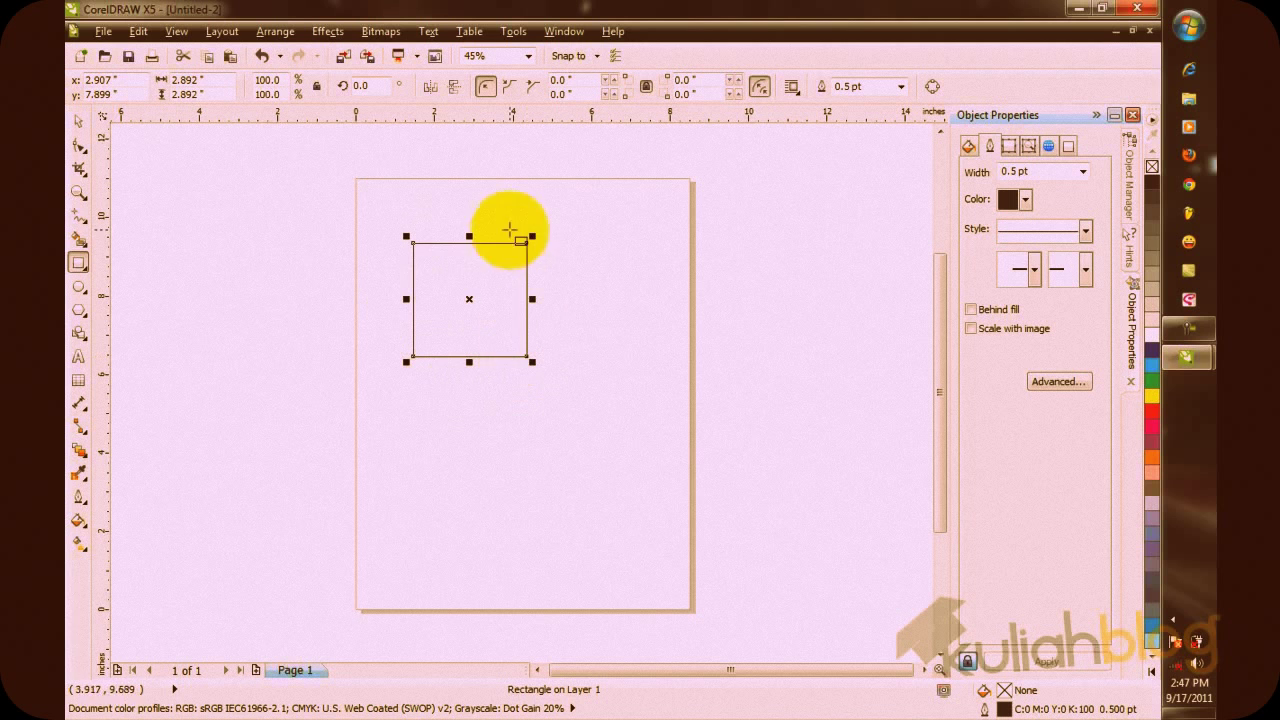
left_click(1065, 145)
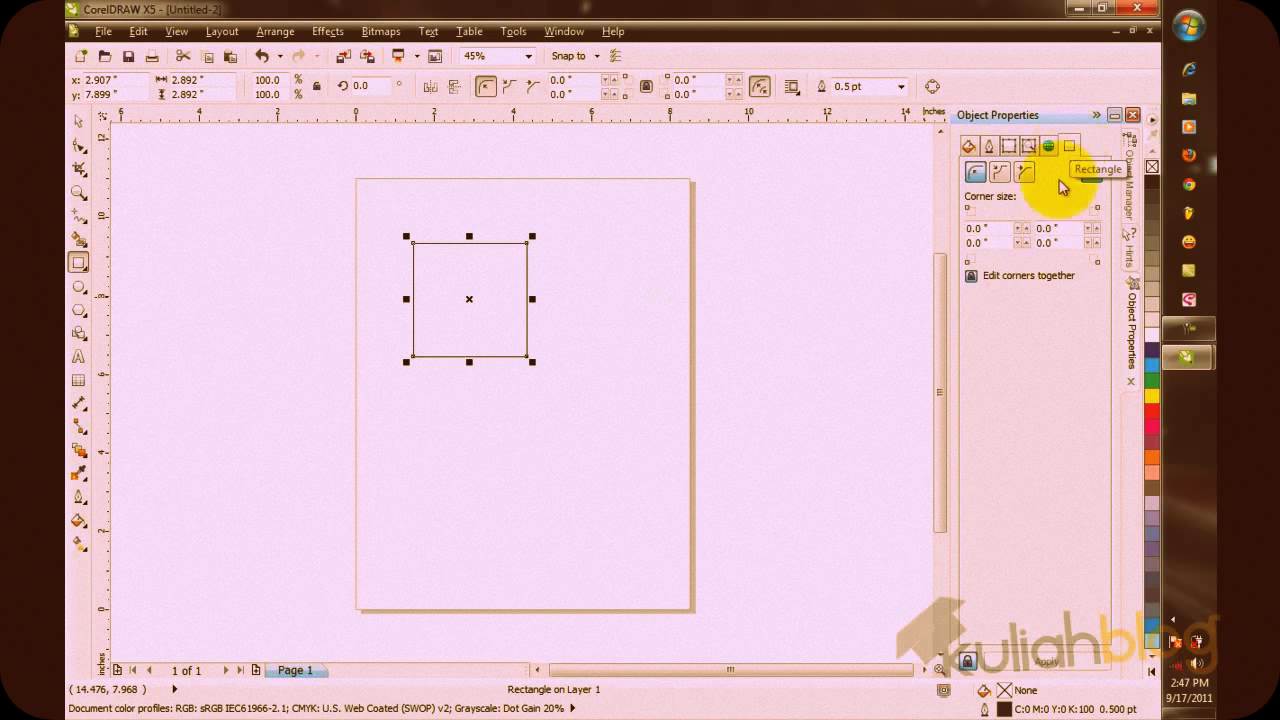
left_click(1026, 229)
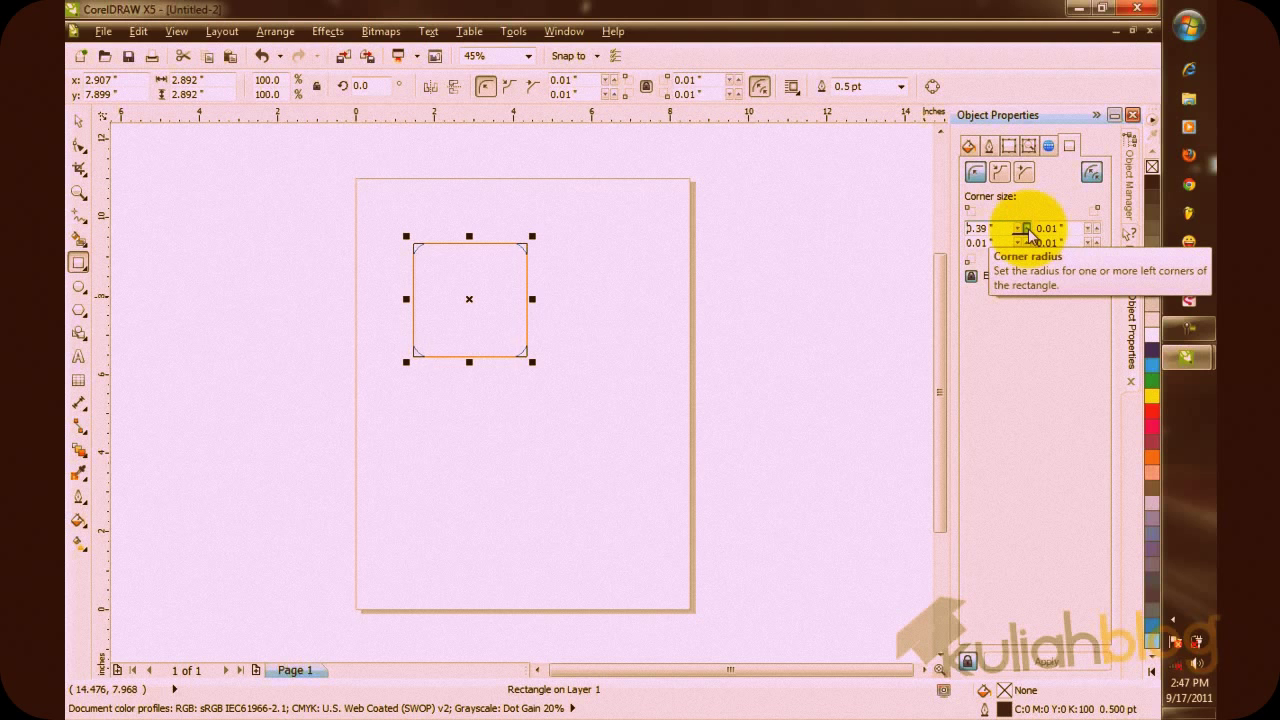
left_click_drag(1029, 233, 1031, 233)
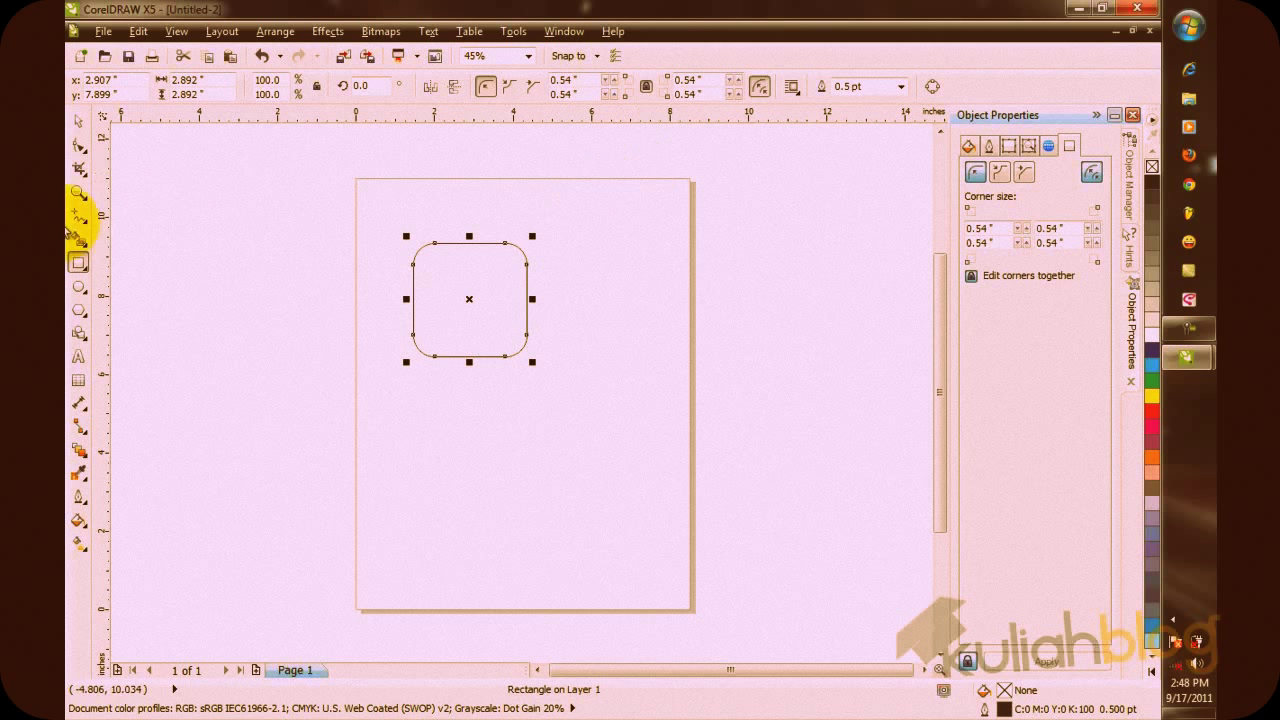
Move the rounded square slightly down and left, centring it at about X 2.45, Y 7.39 inches.
left_click(79, 122)
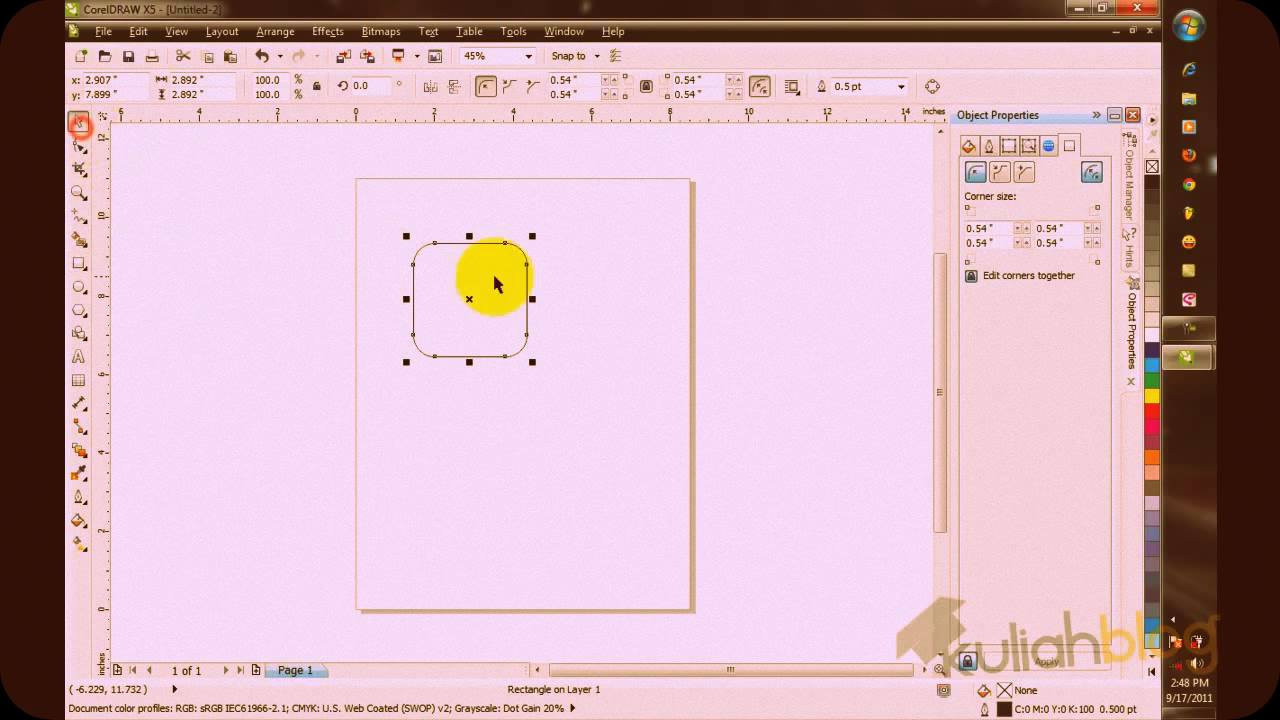
left_click(646, 277)
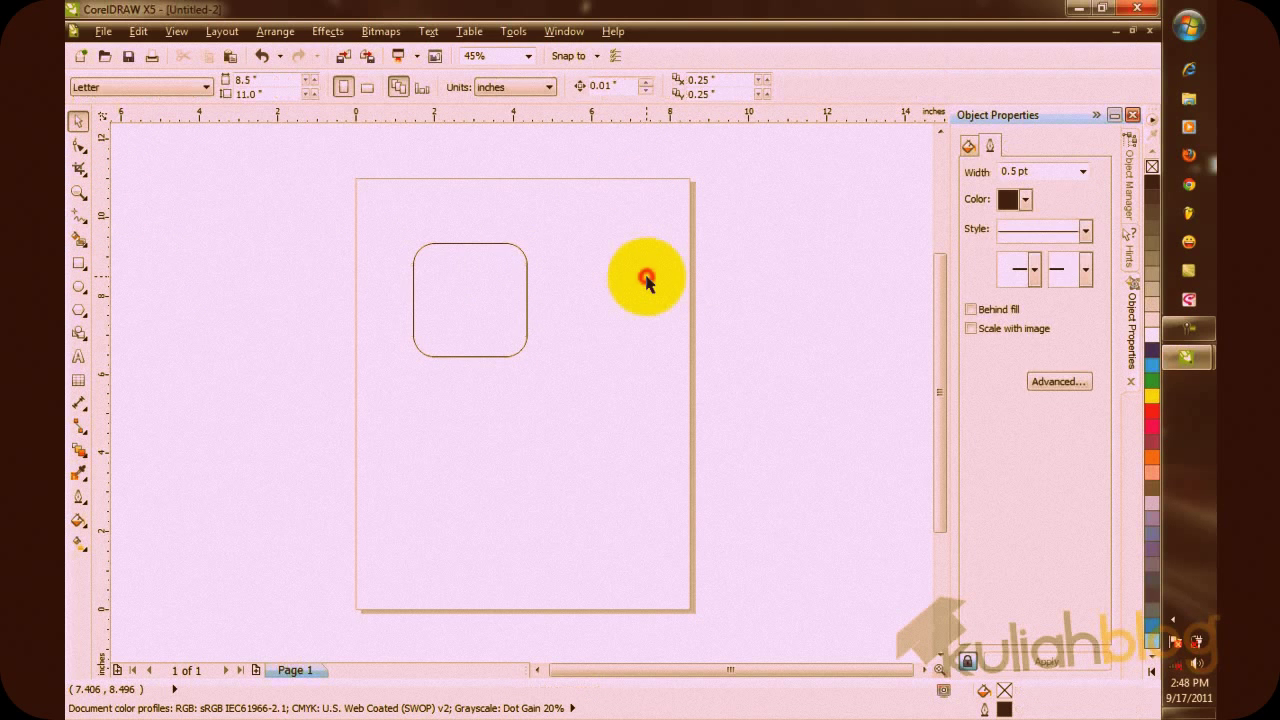
left_click(463, 277)
left_click_drag(463, 277, 445, 297)
left_click(558, 274)
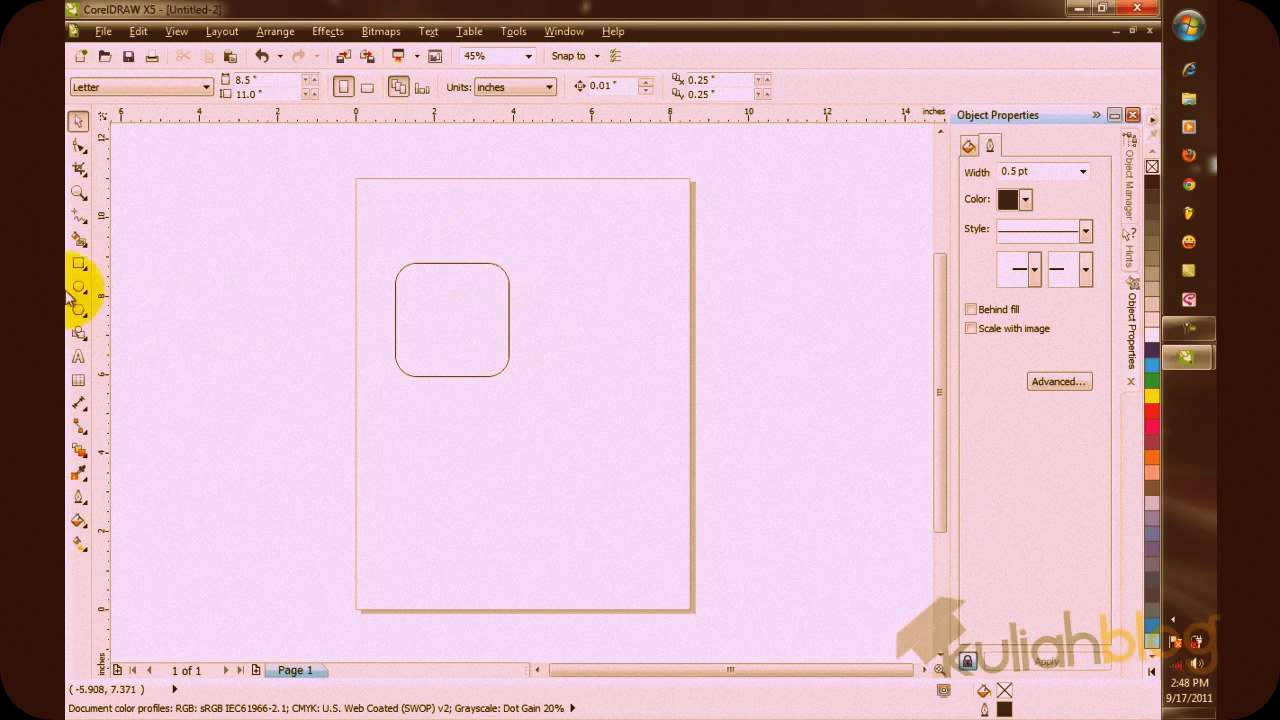
Draw a sharp-cornered square about 2.02 inches wide over the rounded square's upper-right corner, and position it at about X 3.44, Y 8.38 inches.
left_click(79, 263)
left_click_drag(465, 241, 545, 309)
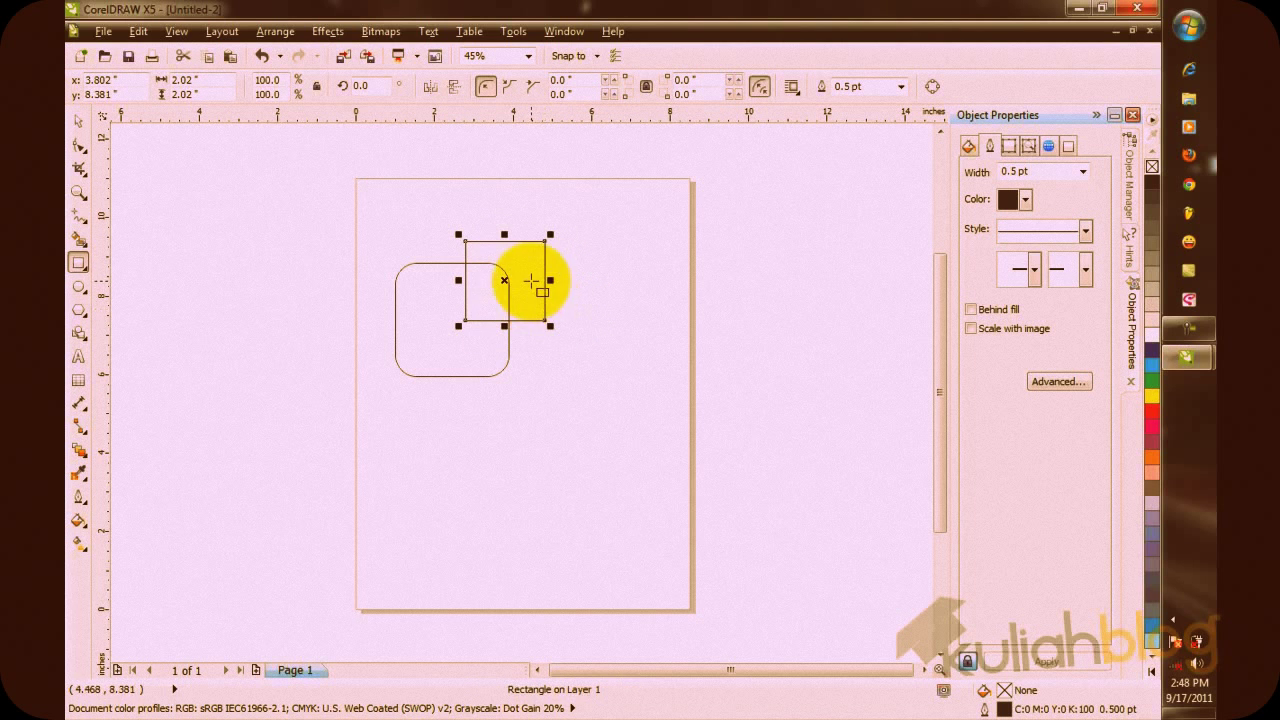
left_click(78, 121)
left_click_drag(520, 280, 506, 280)
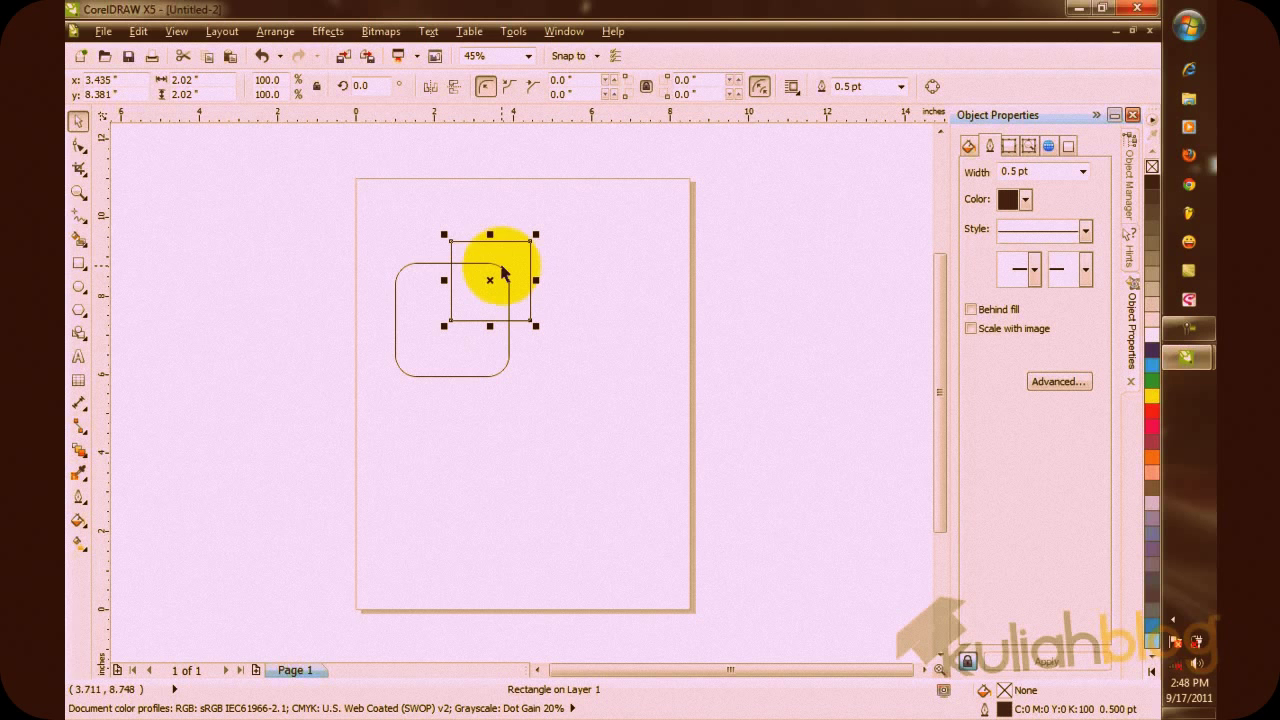
Intersect the rounded square with the small square and move the resulting piece clear of both, to about X 6.6, Y 8.96 inches.
left_click(401, 328)
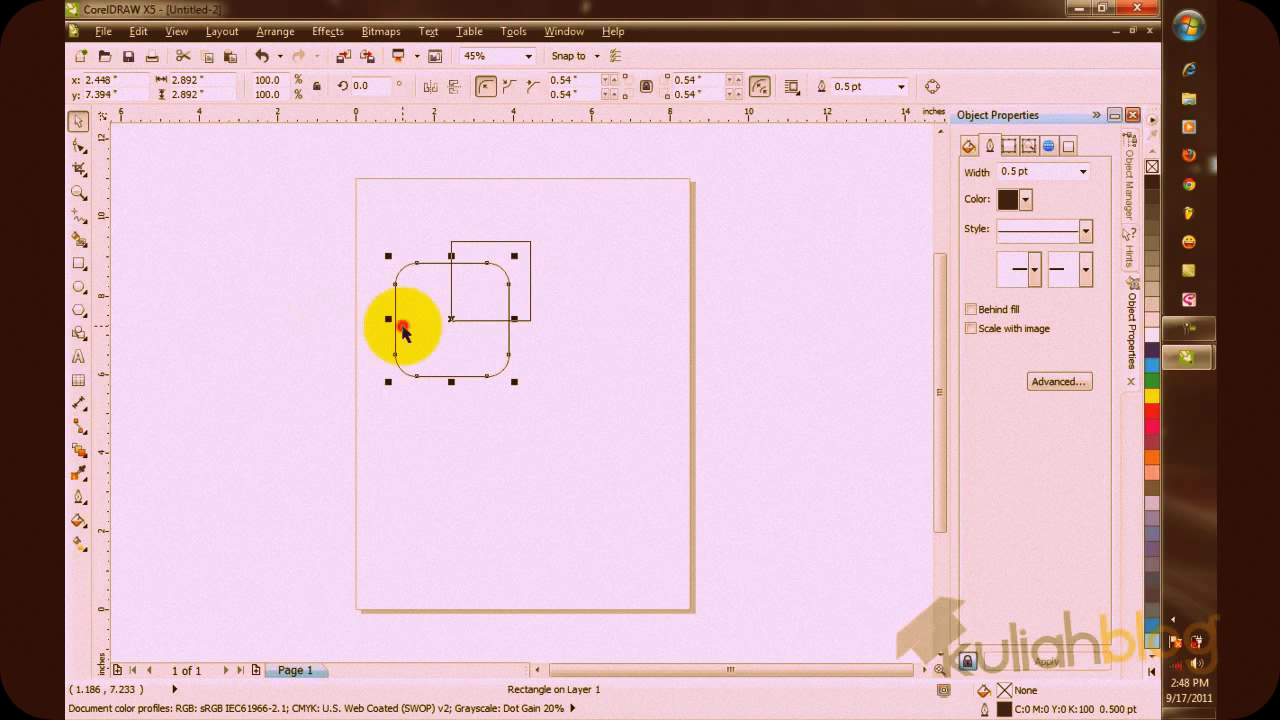
left_click(591, 296)
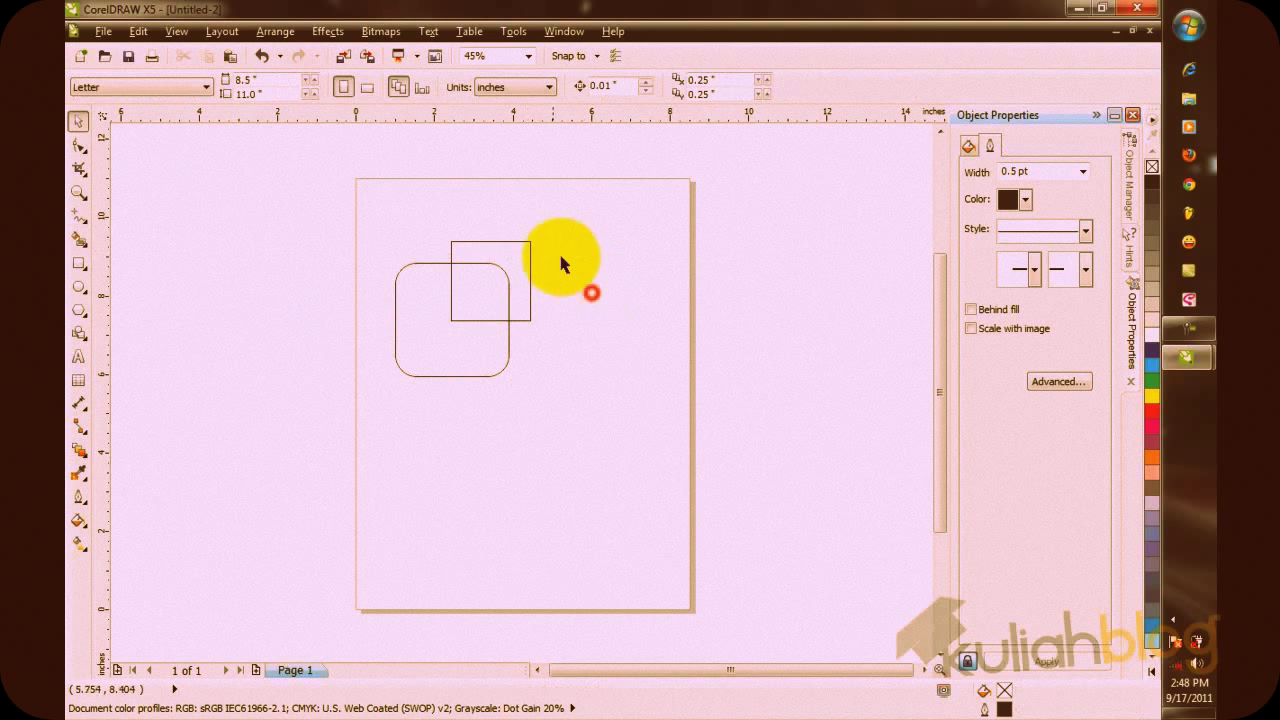
left_click(414, 317)
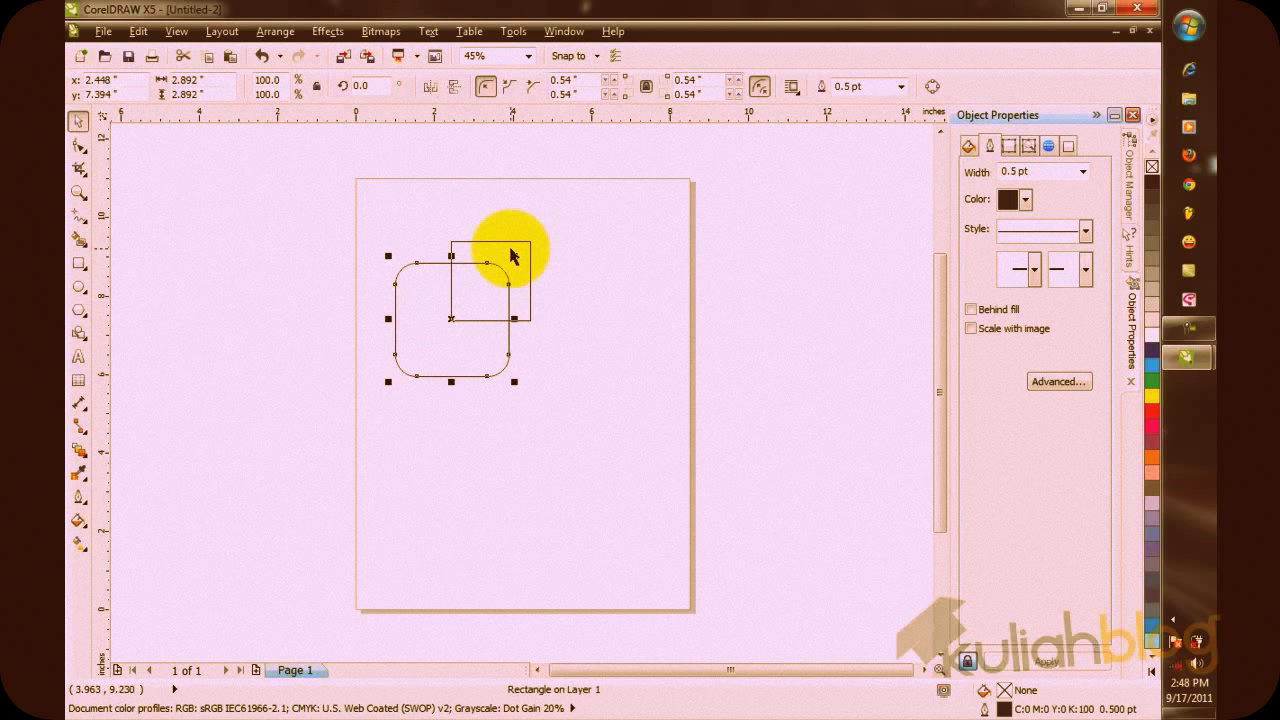
left_click(510, 249, "shift")
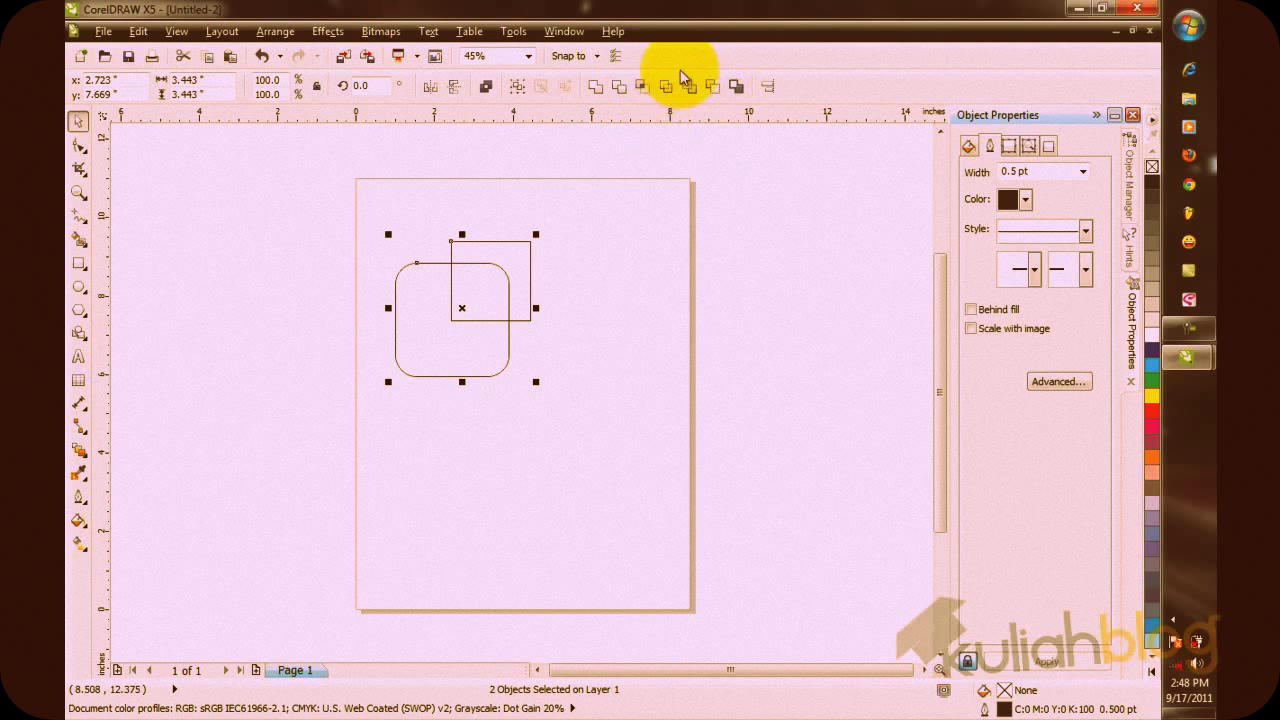
left_click(645, 88)
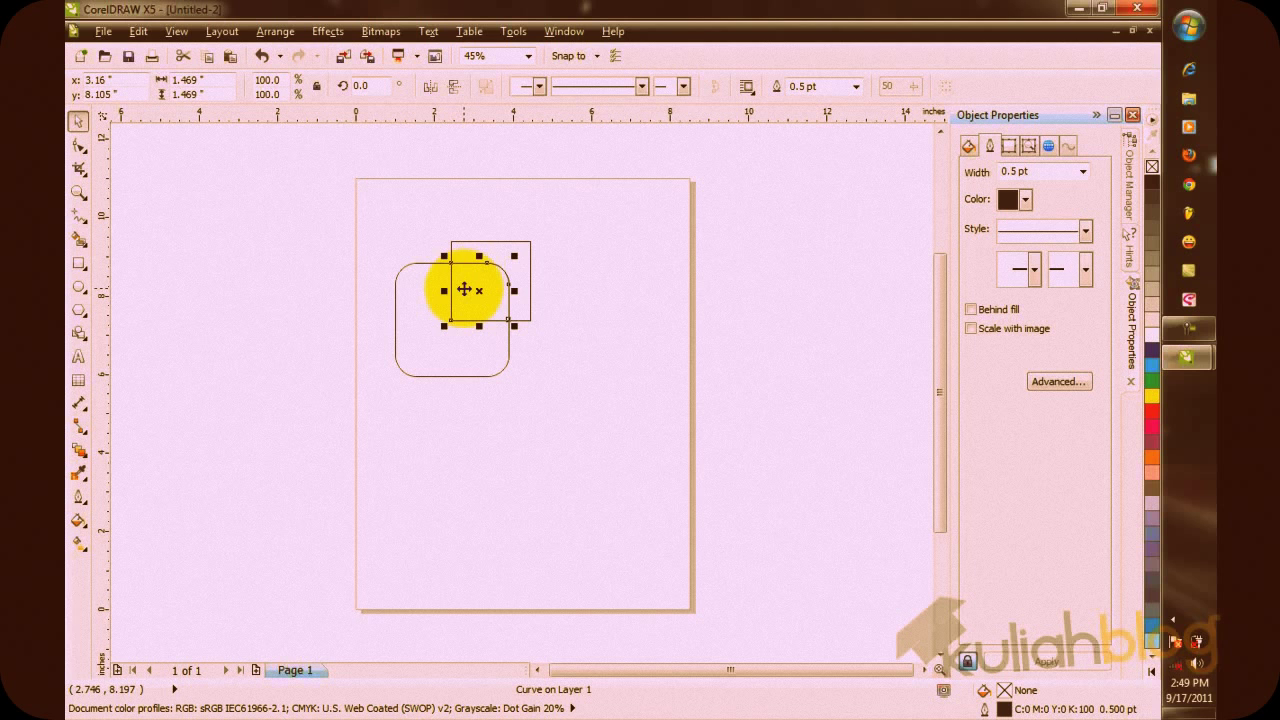
left_click_drag(464, 289, 599, 256)
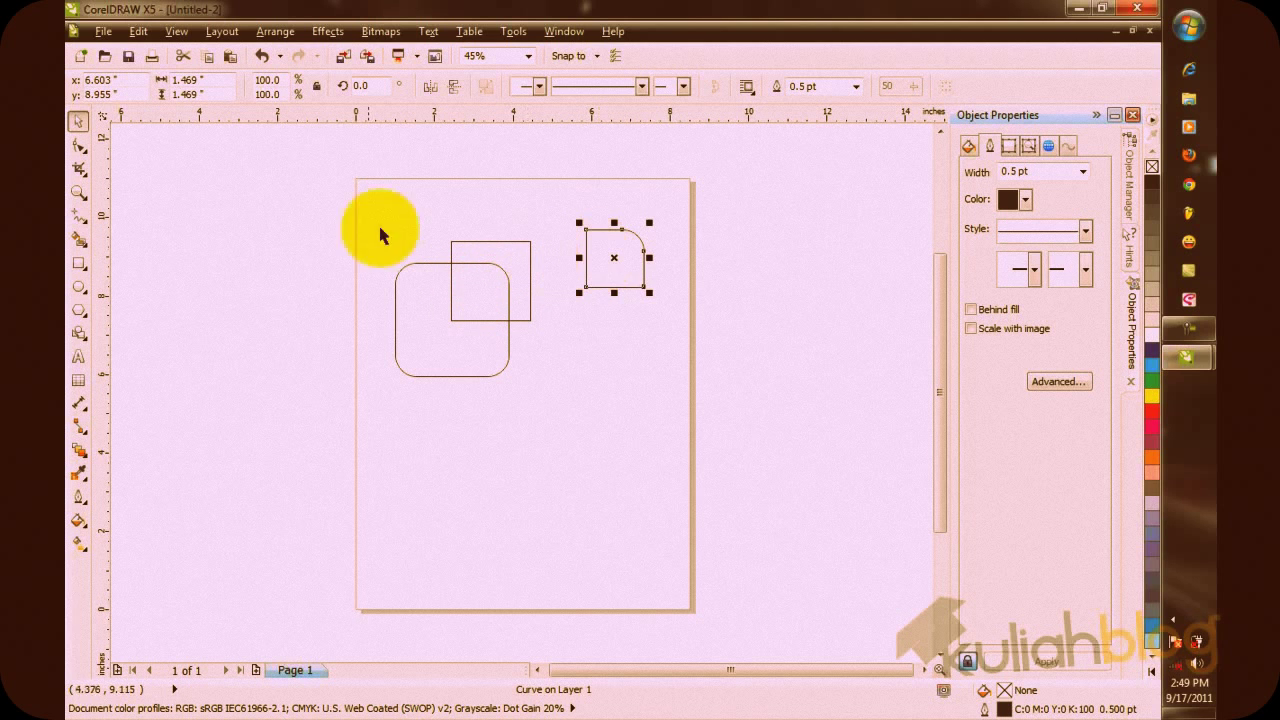
Cut the small square out of the rounded square with Back Minus Front.
left_click(442, 296)
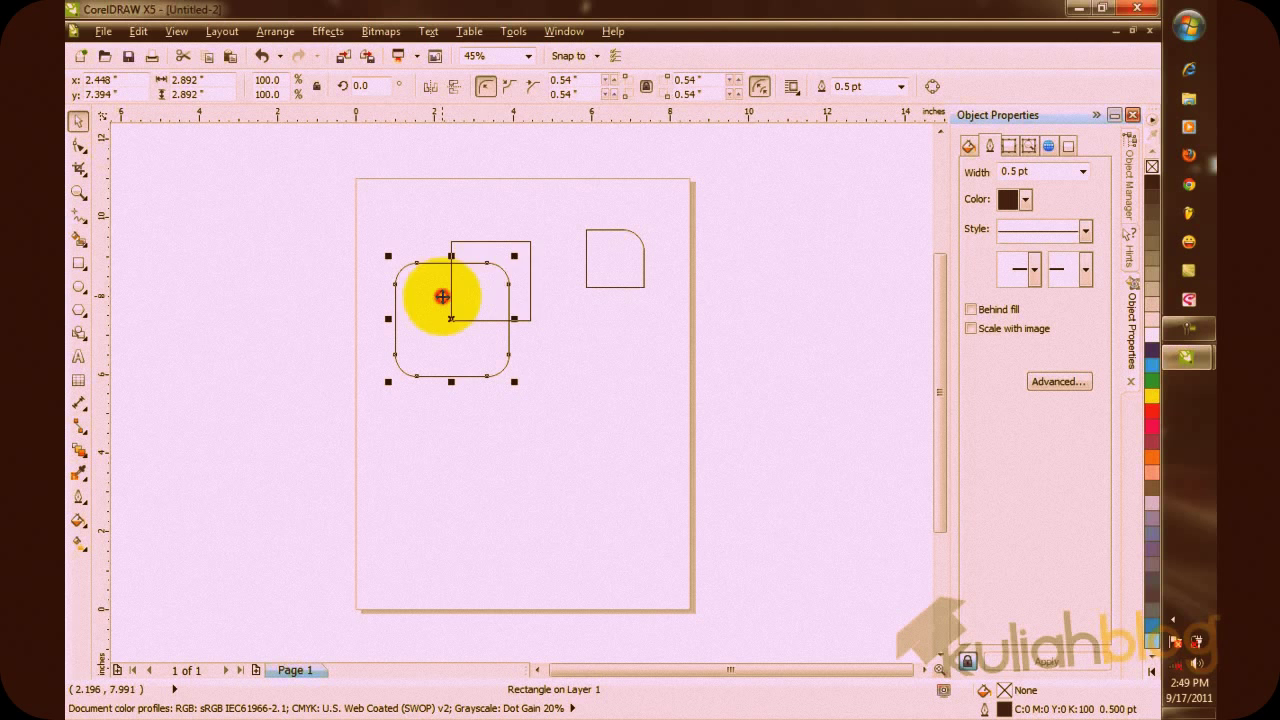
left_click(527, 273, "shift")
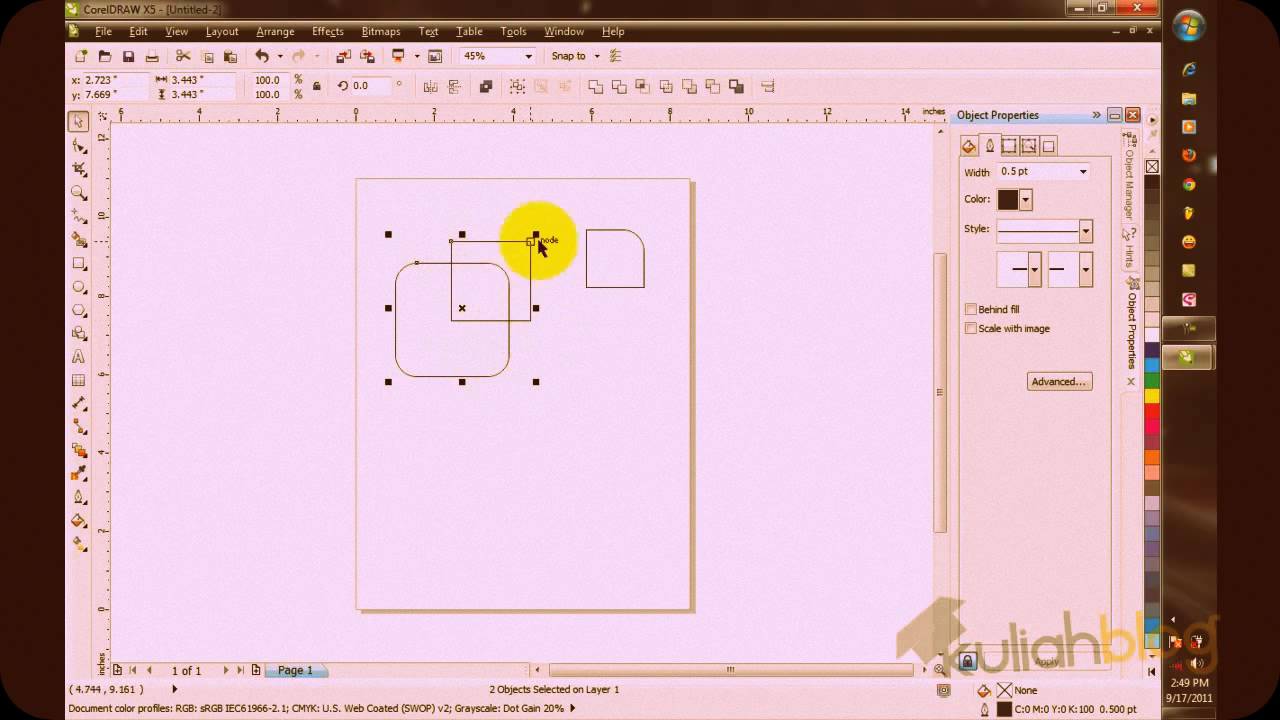
left_click(716, 88)
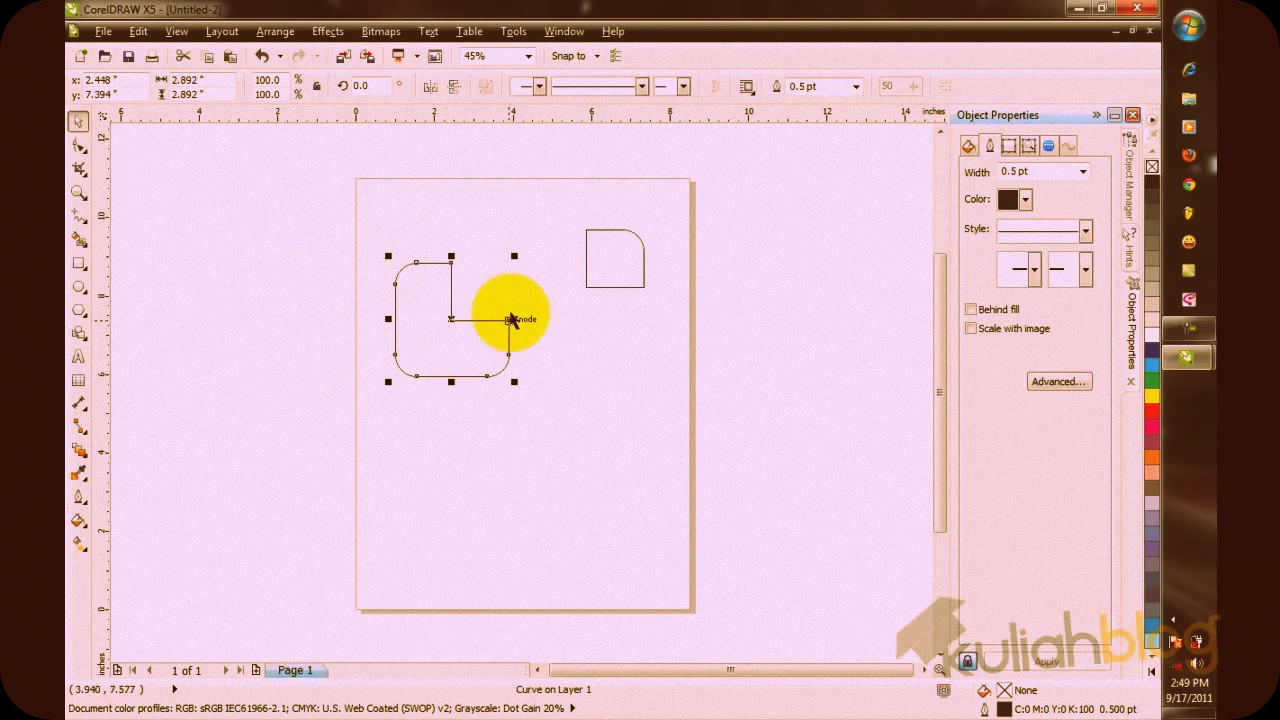
Move the separate corner piece into the rounded shape's notch with a gap, at about X 3.48, Y 8.4 inches.
left_click(609, 307)
left_click_drag(612, 286, 498, 291)
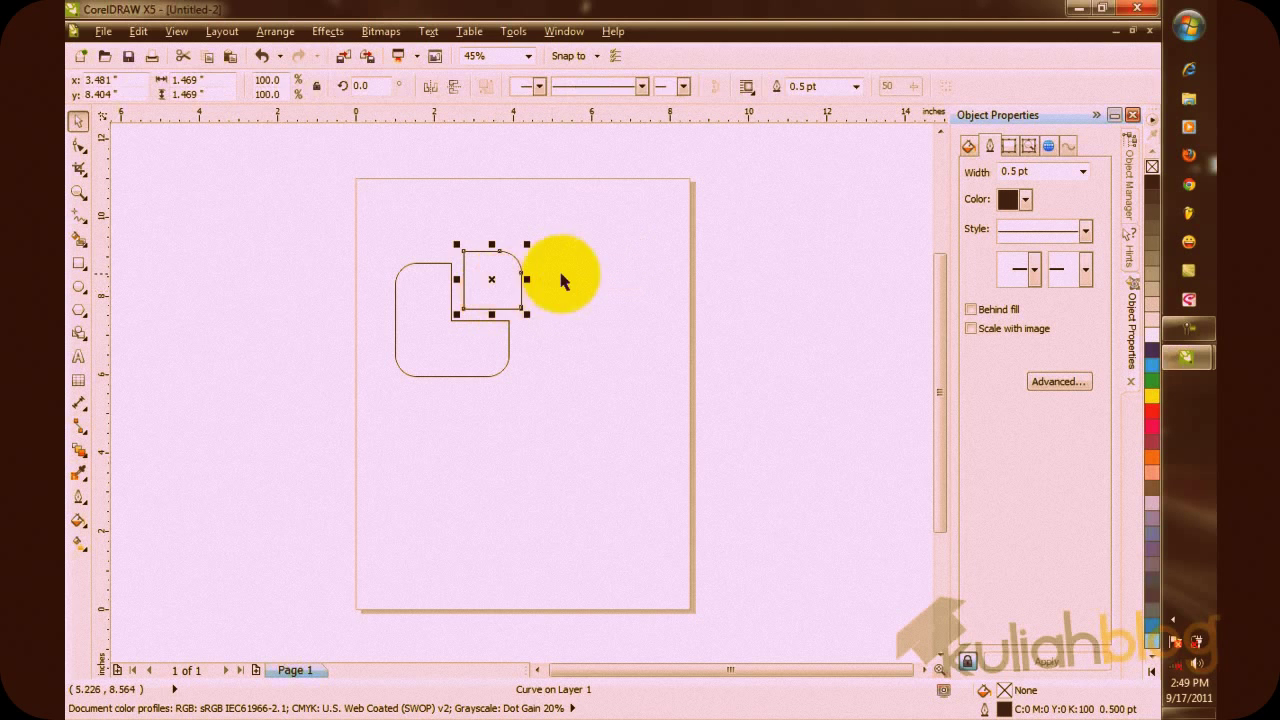
left_click(567, 274)
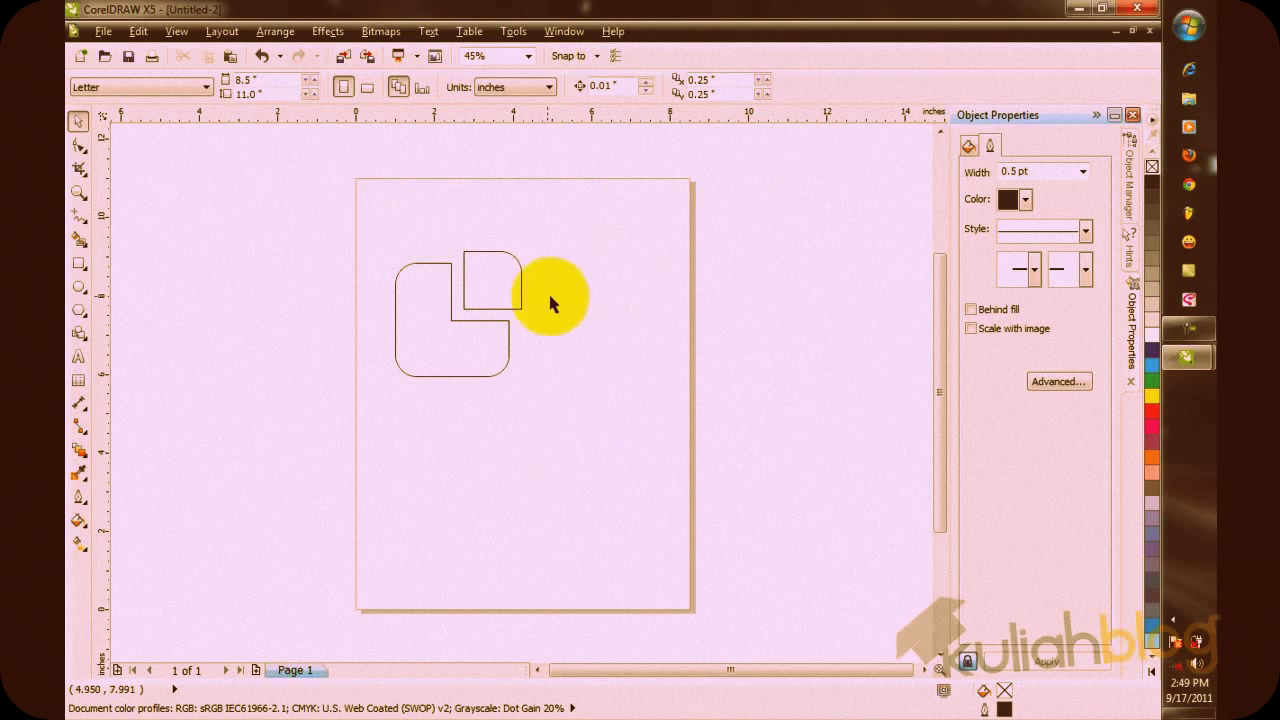
Set the fill type of the notched rounded shape to Uniform Fill.
left_click(436, 310)
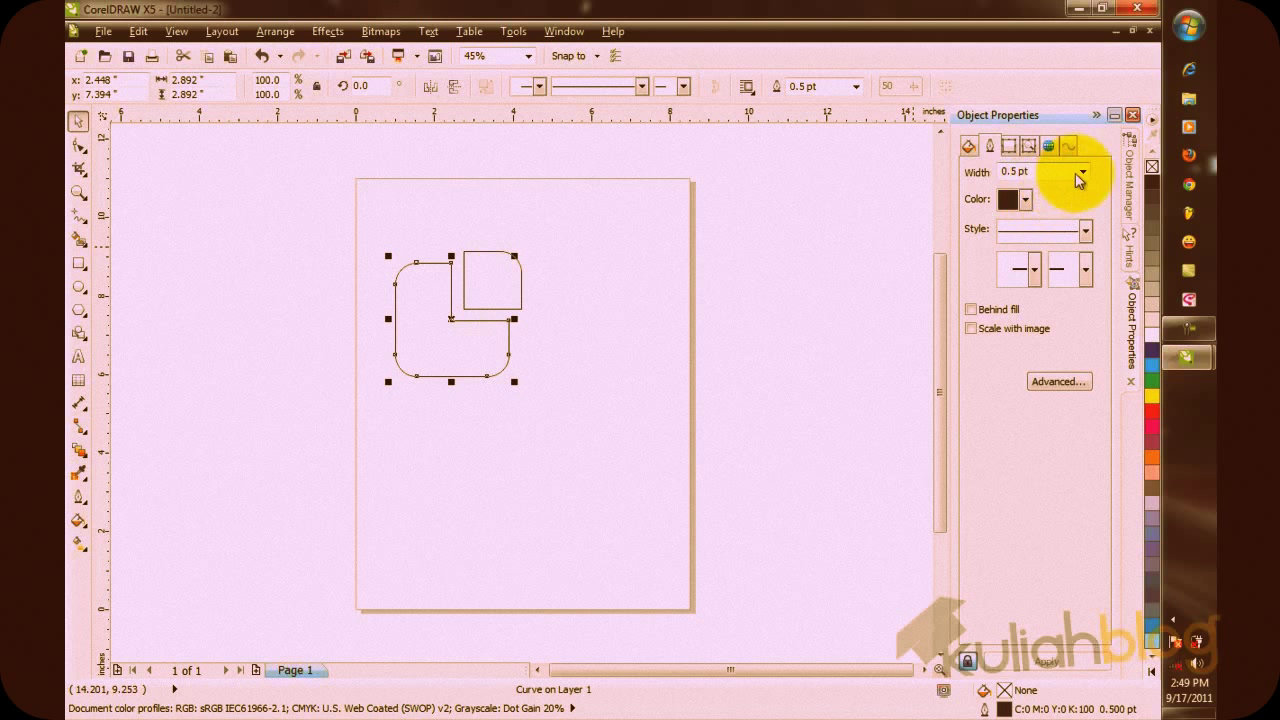
left_click(968, 147)
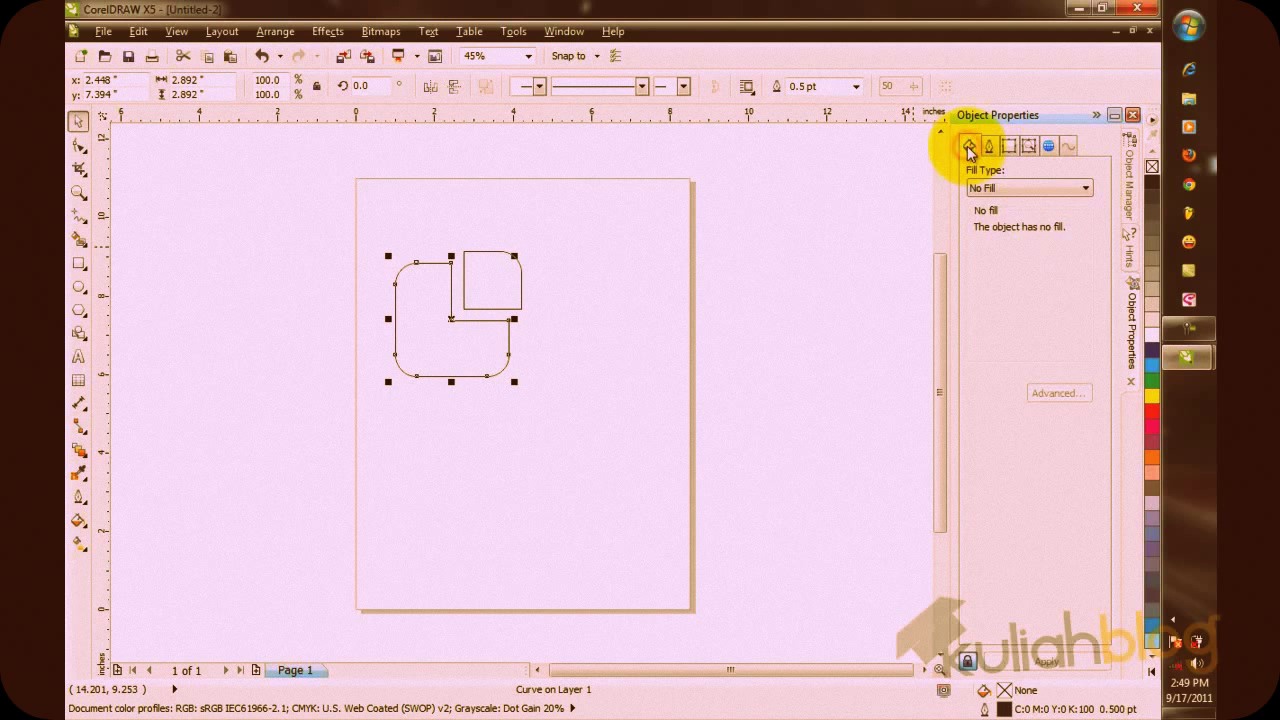
left_click(990, 188)
left_click(988, 205)
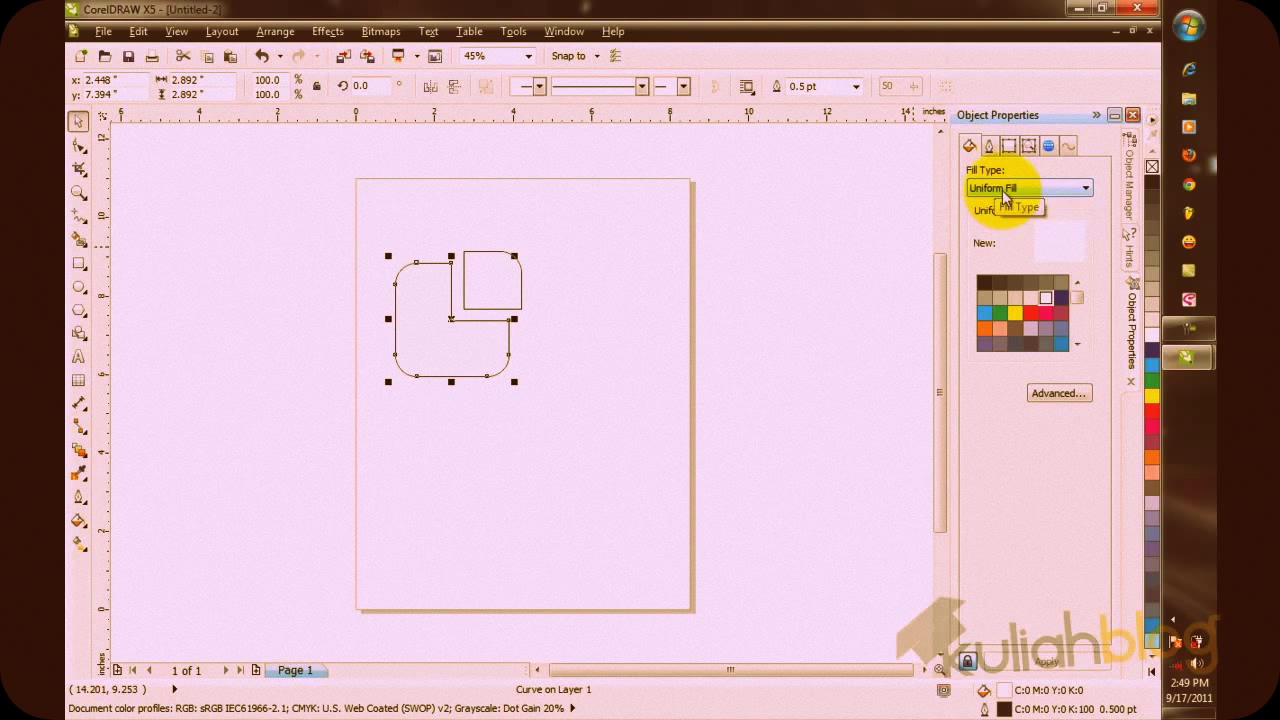
Try a Fountain Fill and a Pattern Fill on the notched shape, then return it to Uniform Fill.
left_click(1005, 198)
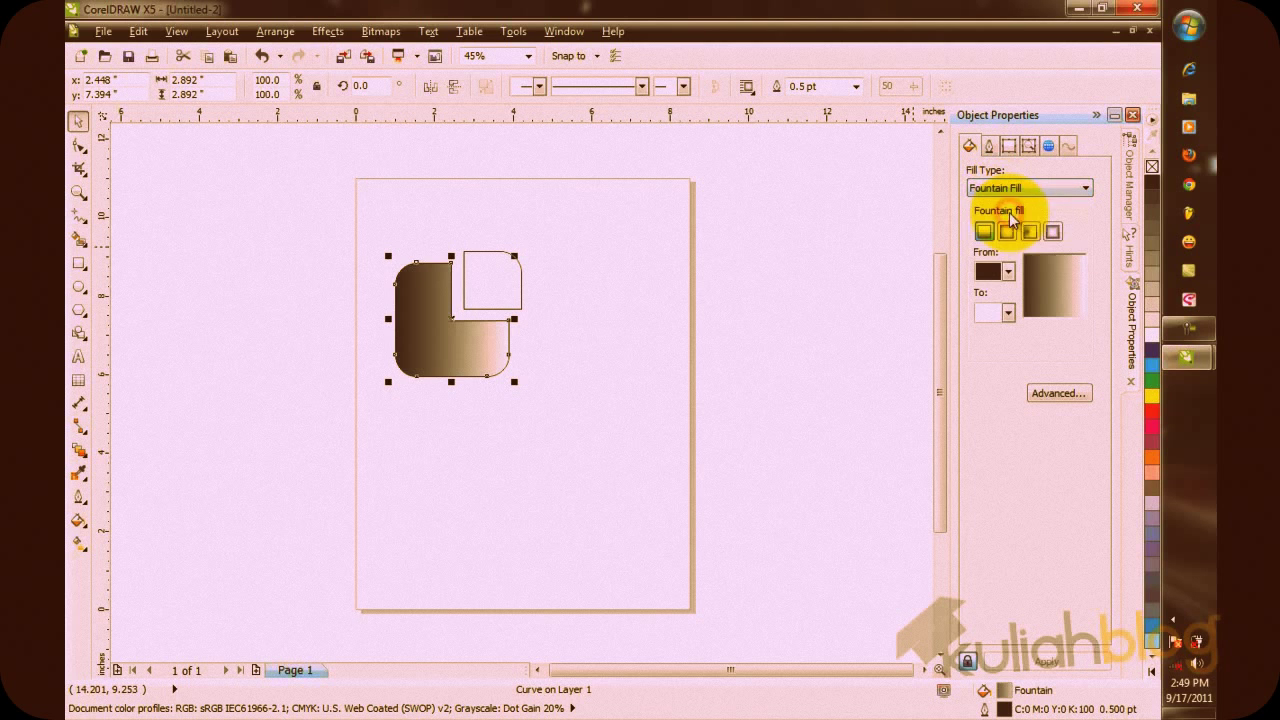
left_click(1035, 186)
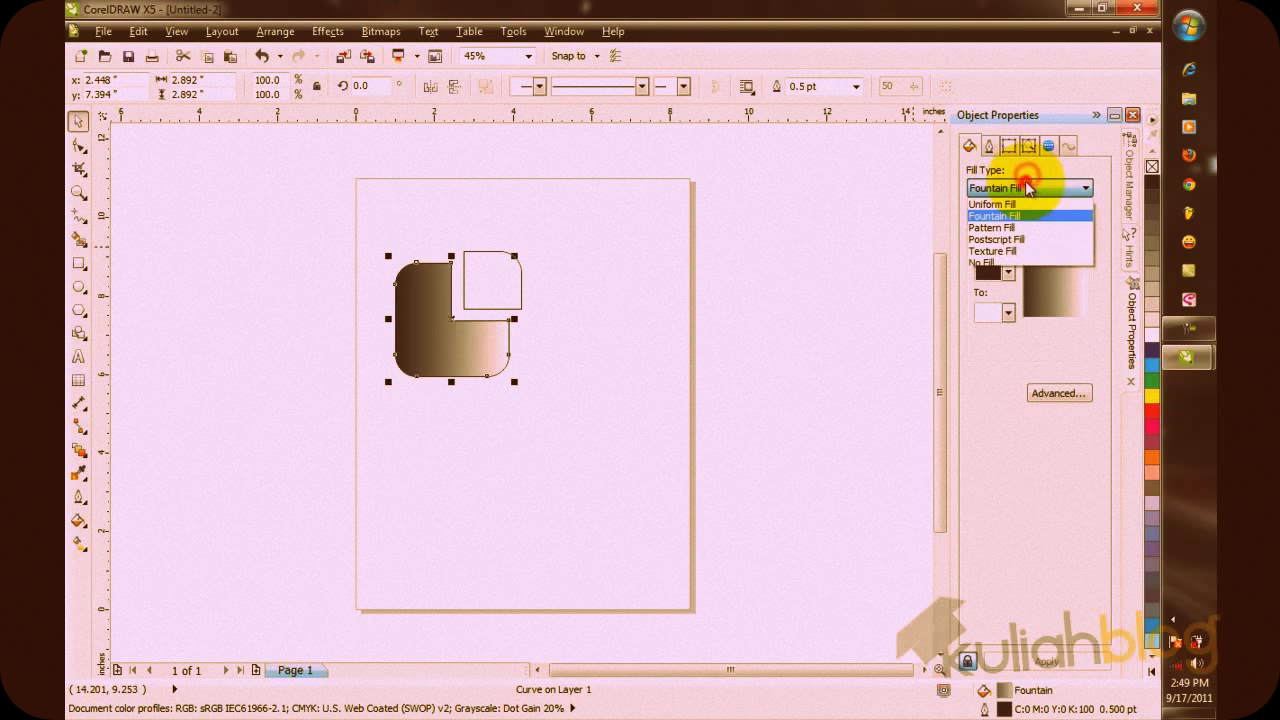
left_click(1030, 227)
left_click(1050, 188)
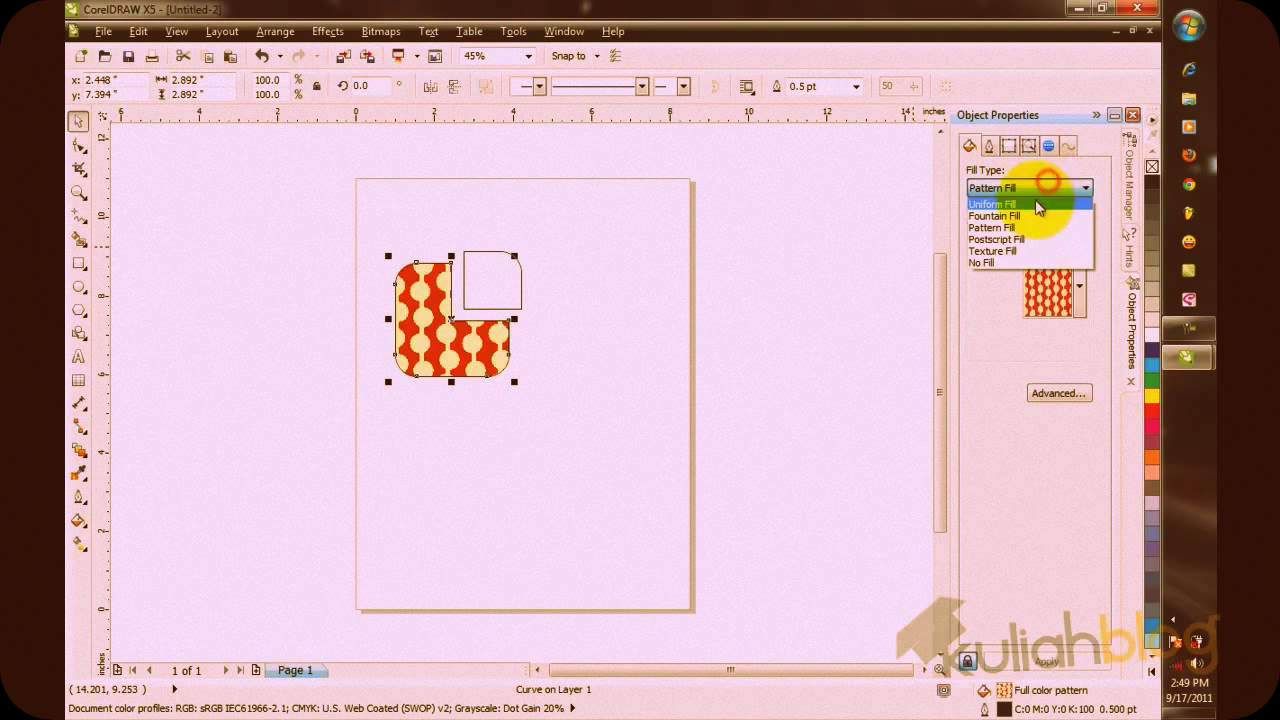
left_click(1045, 207)
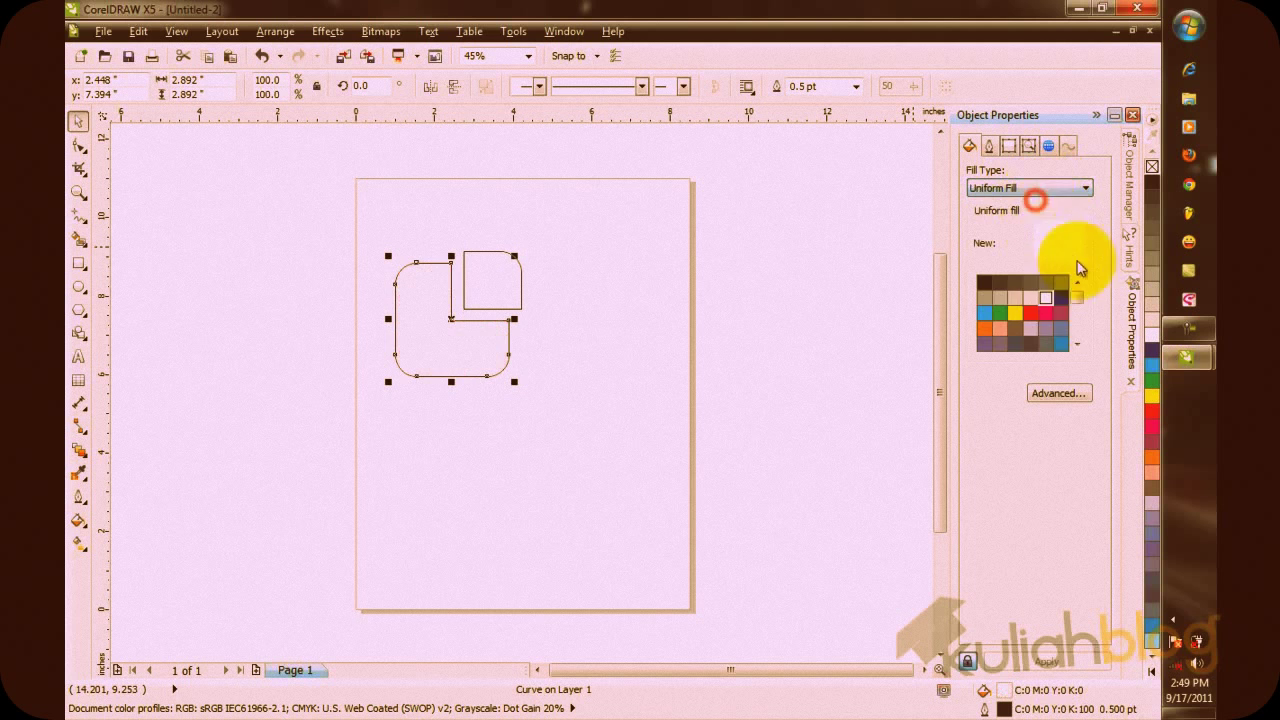
Fill the notched rounded shape with cyan (C100) and give the separate corner piece a Uniform Fill of C100 M20.
left_click(979, 309)
left_click(627, 293)
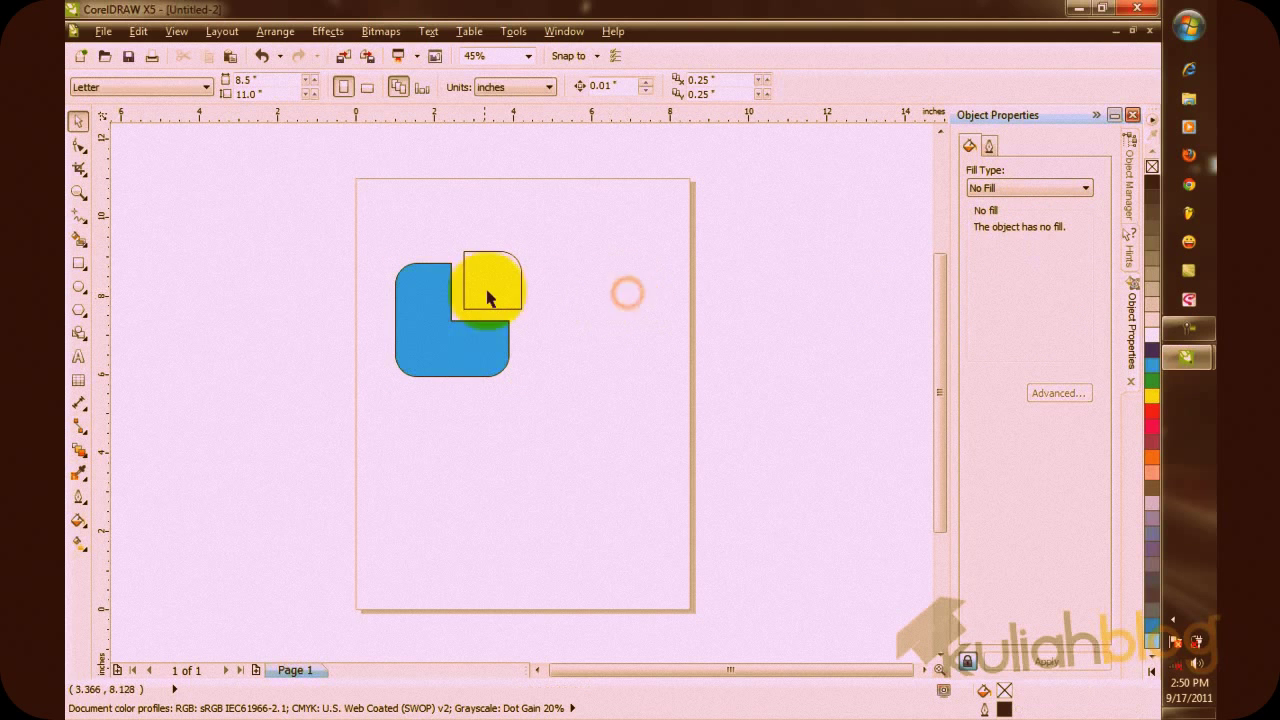
left_click(489, 288)
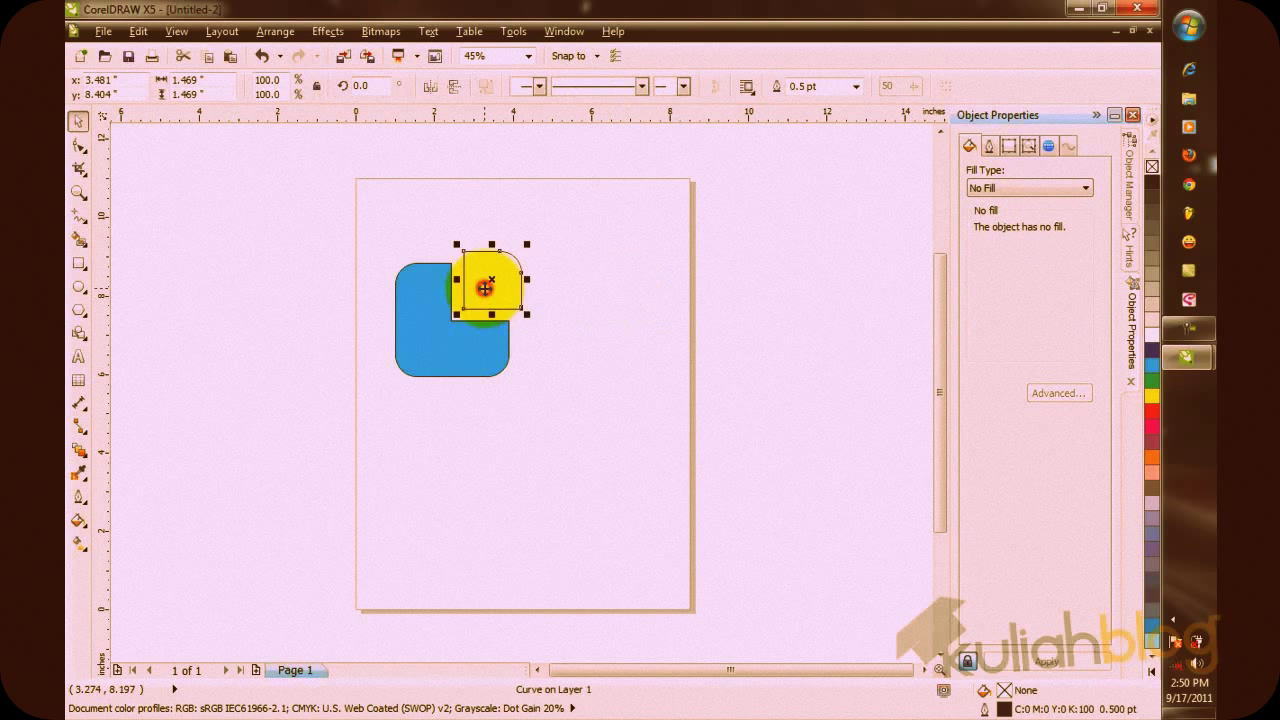
left_click(997, 187)
left_click(1008, 208)
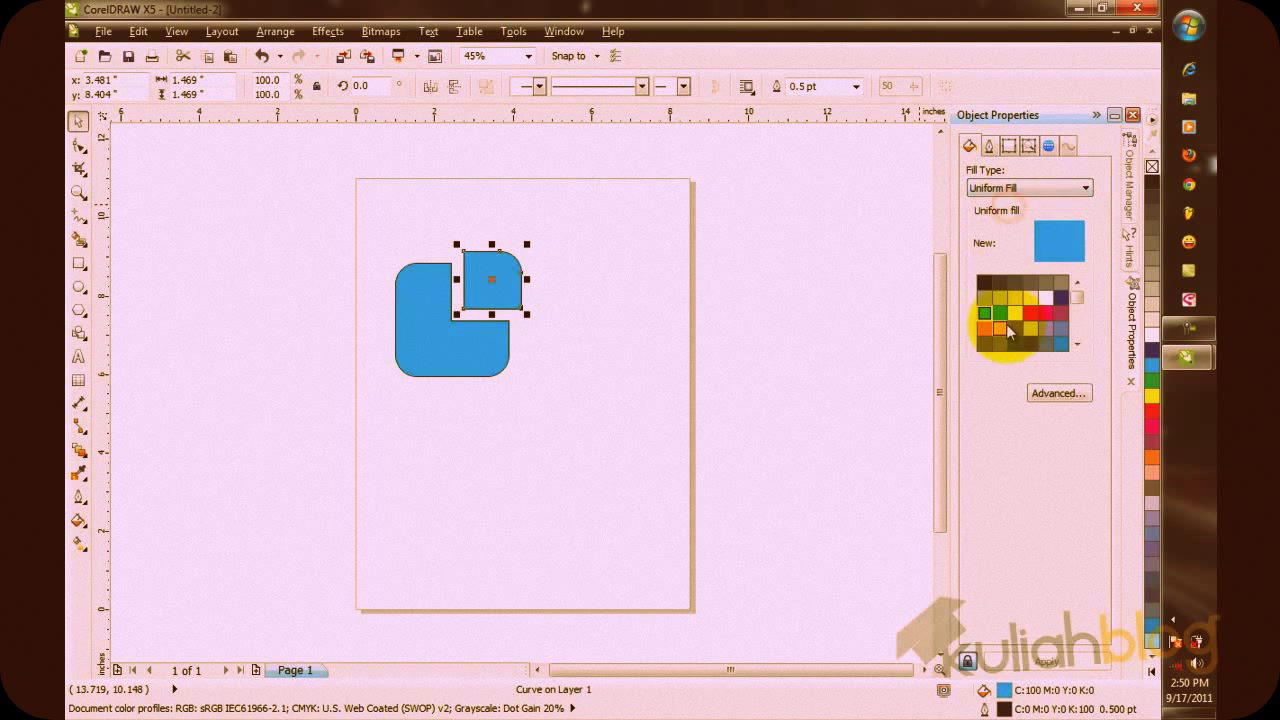
left_click(1062, 343)
left_click(698, 281)
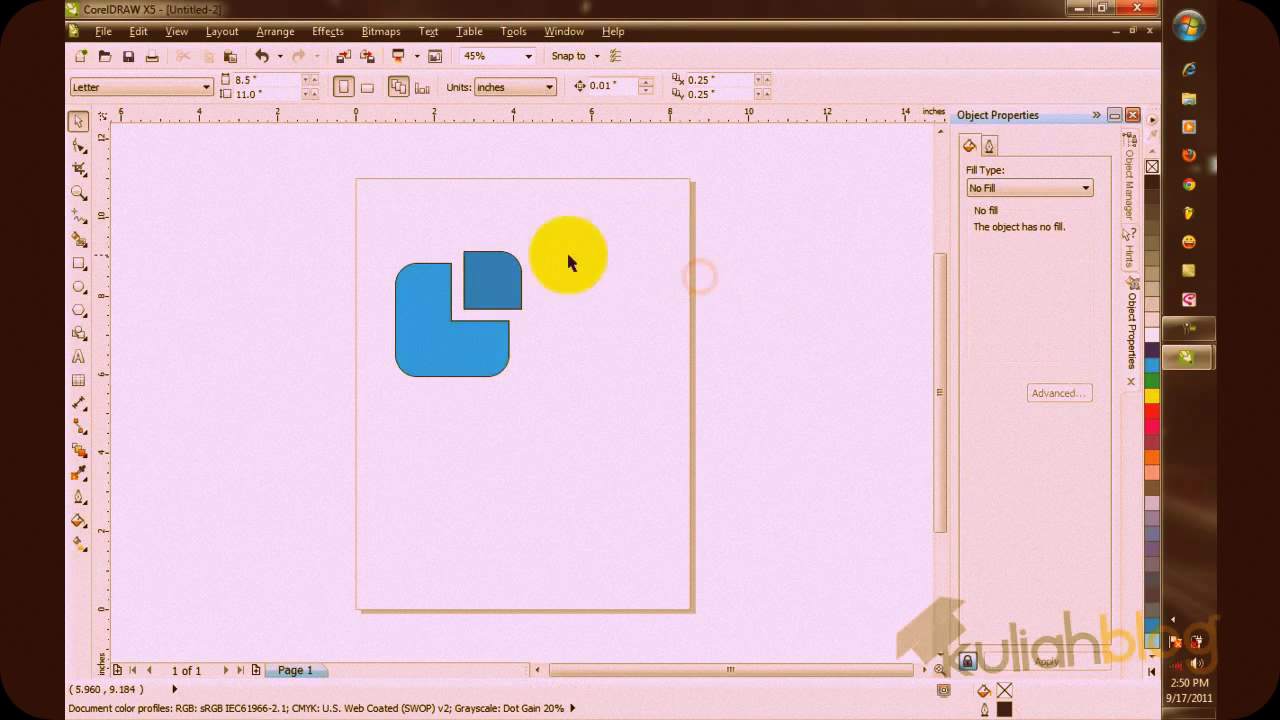
Remove the outline of the notched rounded shape by setting its width to None.
left_click(404, 297)
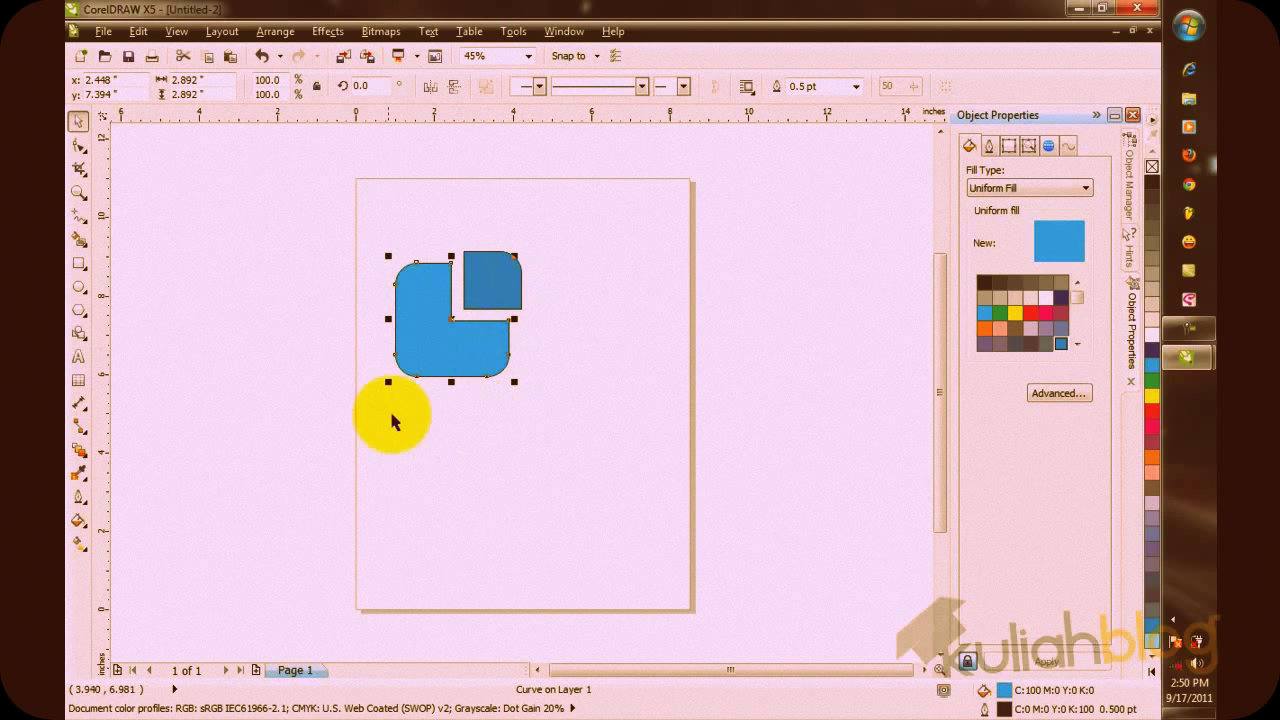
left_click(580, 312)
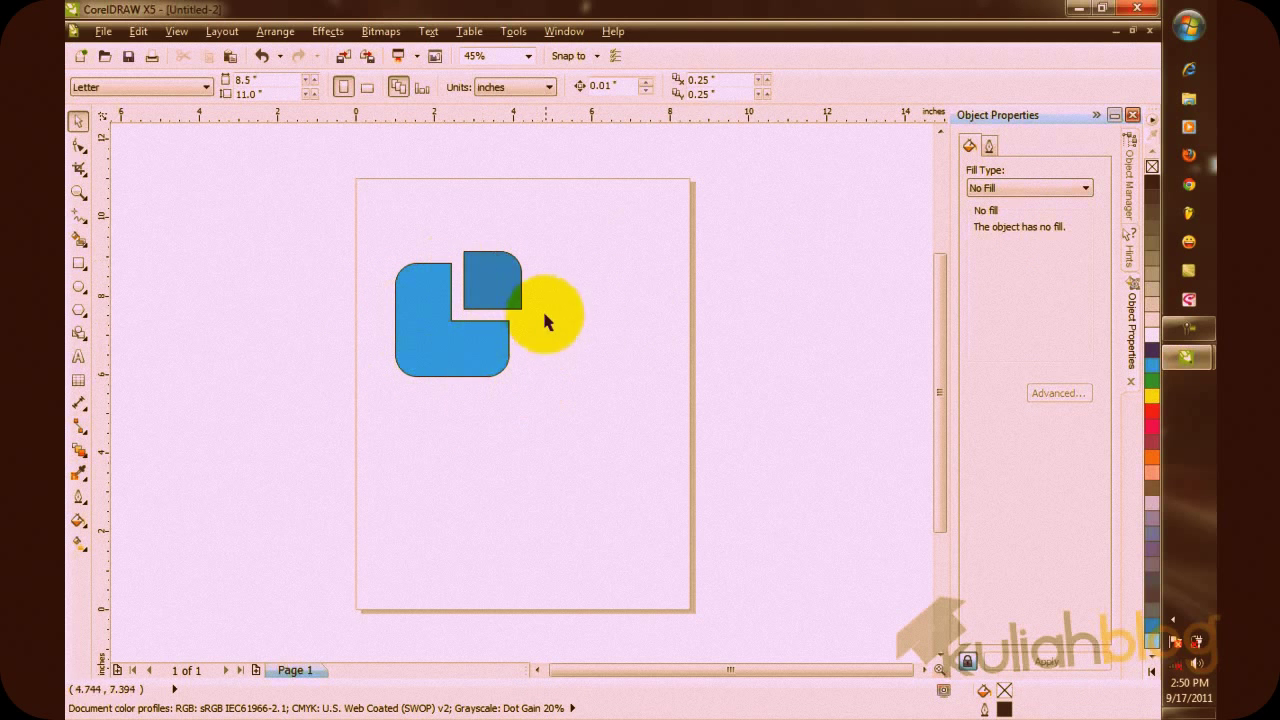
left_click(540, 320)
left_click(992, 150)
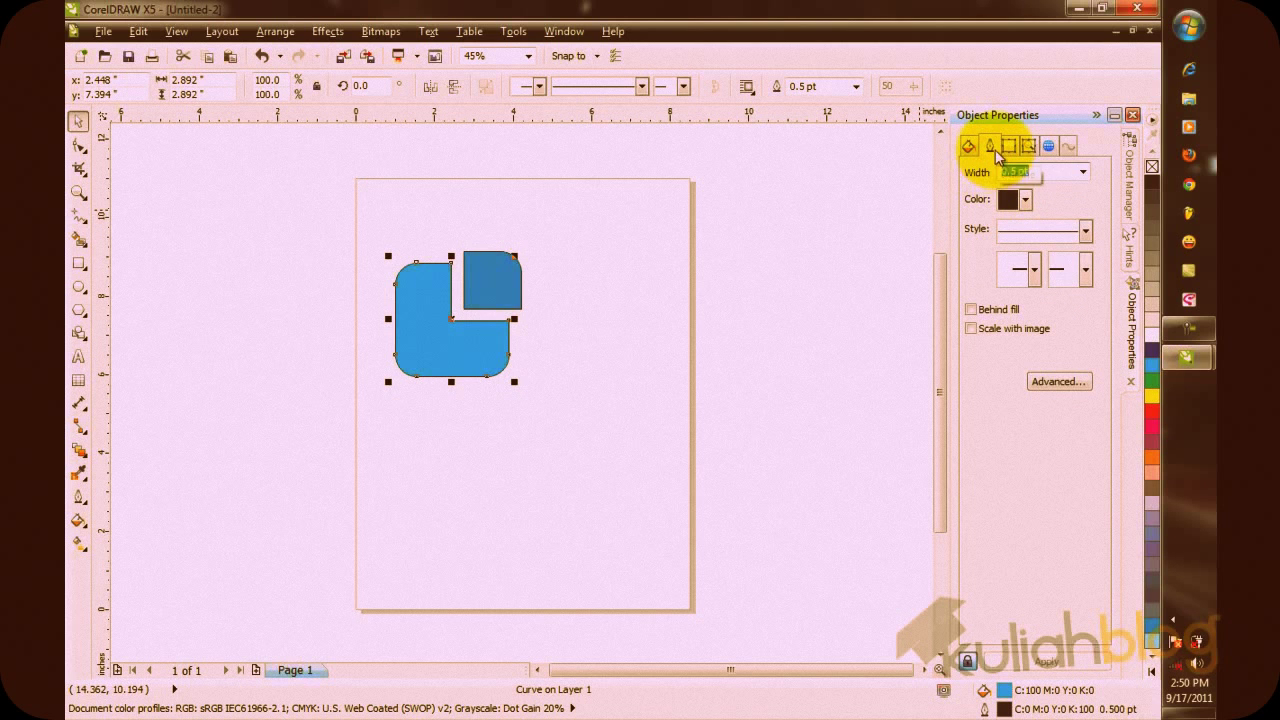
left_click(1082, 172)
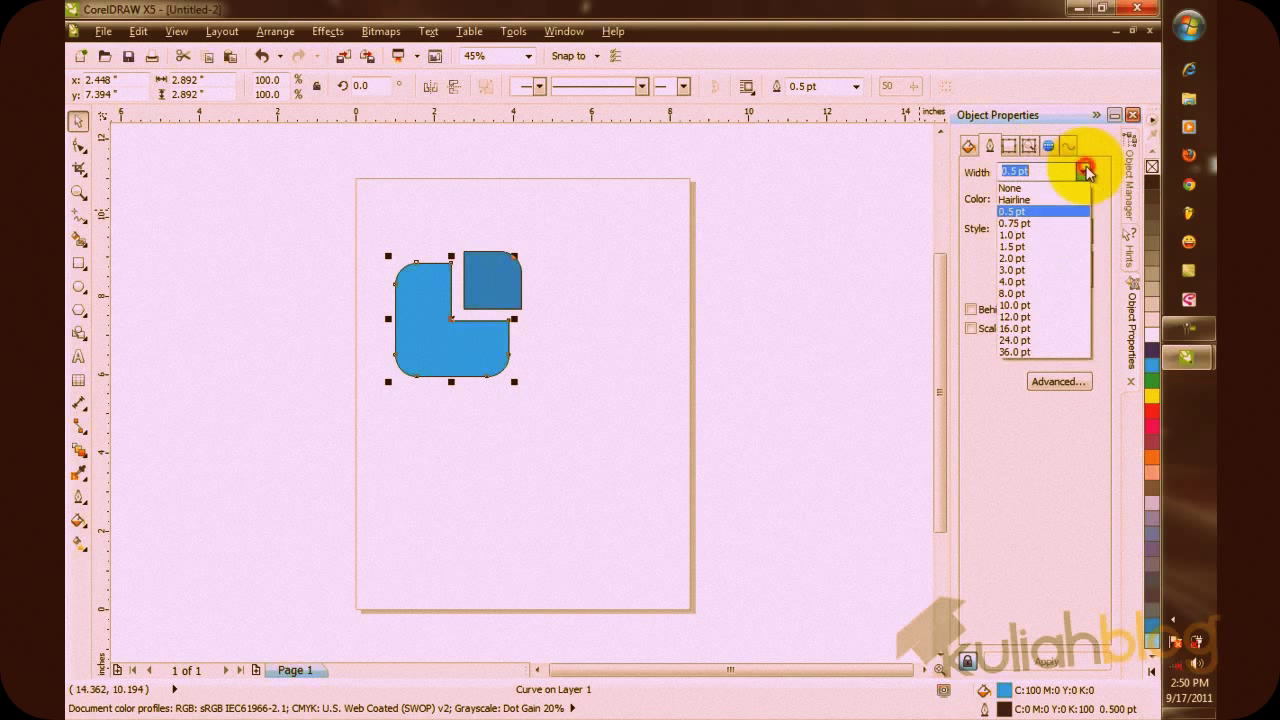
left_click(1075, 189)
left_click(586, 263)
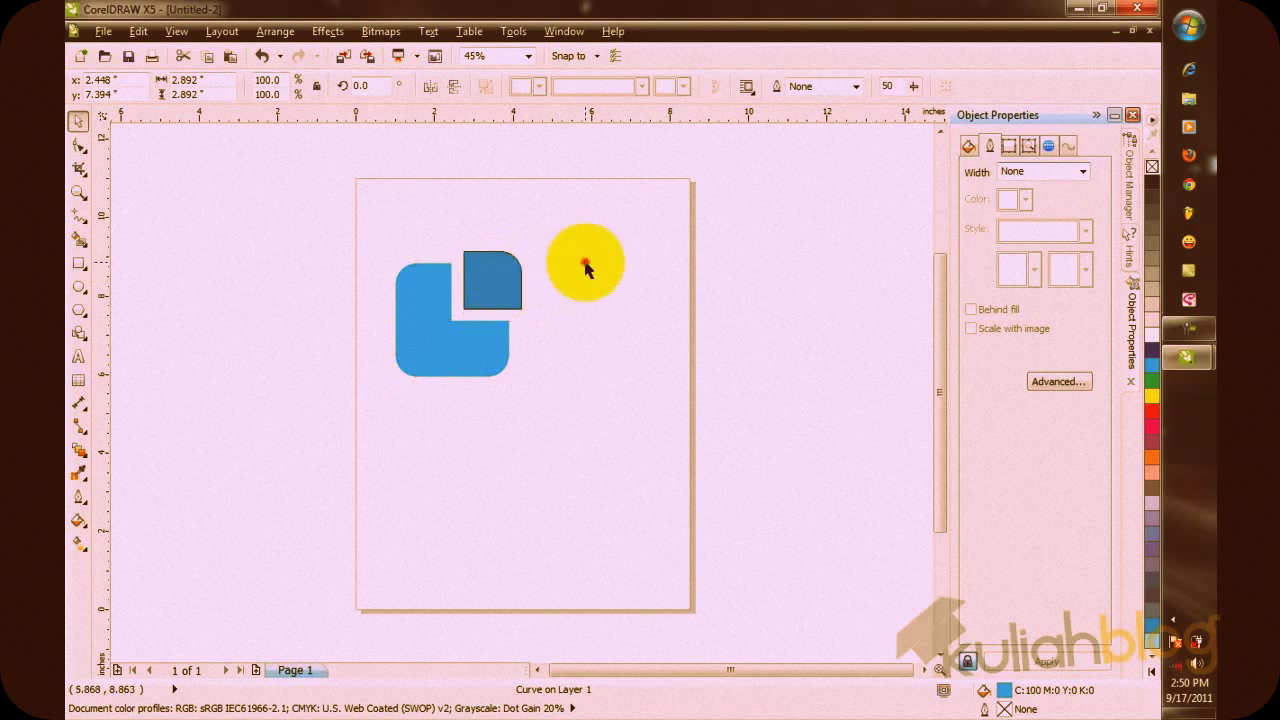
Set the outline width of the separate corner piece to None.
left_click(492, 273)
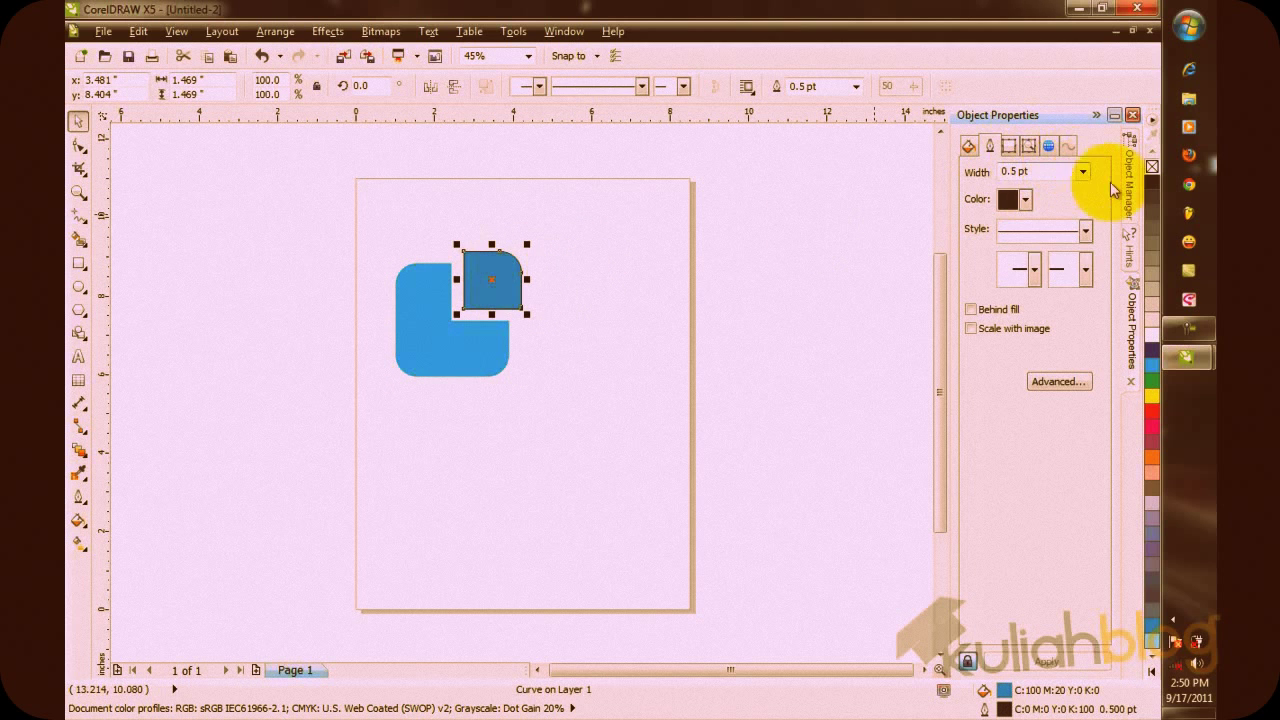
left_click(1085, 172)
scroll(1060, 220, "up", 2)
left_click(1060, 180)
left_click(826, 232)
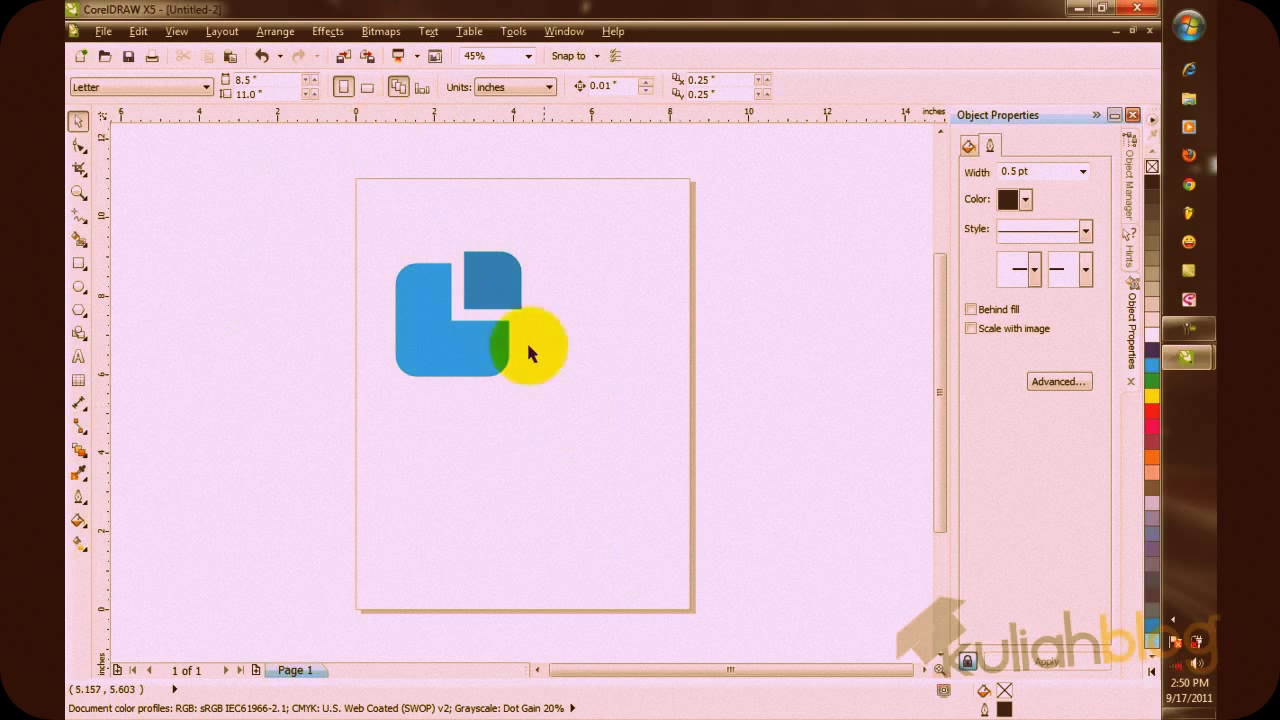
Move the corner piece closer into the notch to narrow the gap, at about X 3.34, Y 8.24 inches.
left_click(487, 268)
left_click_drag(487, 268, 411, 314)
left_click(553, 265)
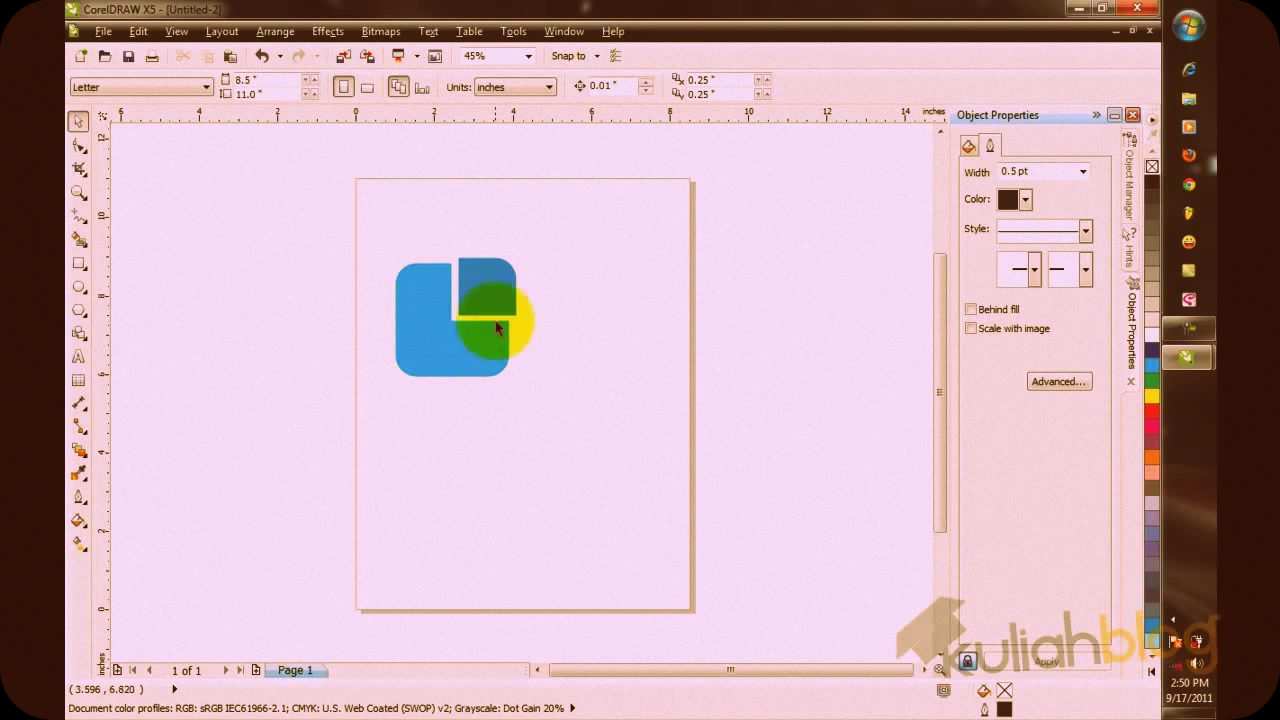
Create a centred copy of the corner piece scaled to about 73.3% and fill it with teal (C60 Y20).
left_click(495, 292)
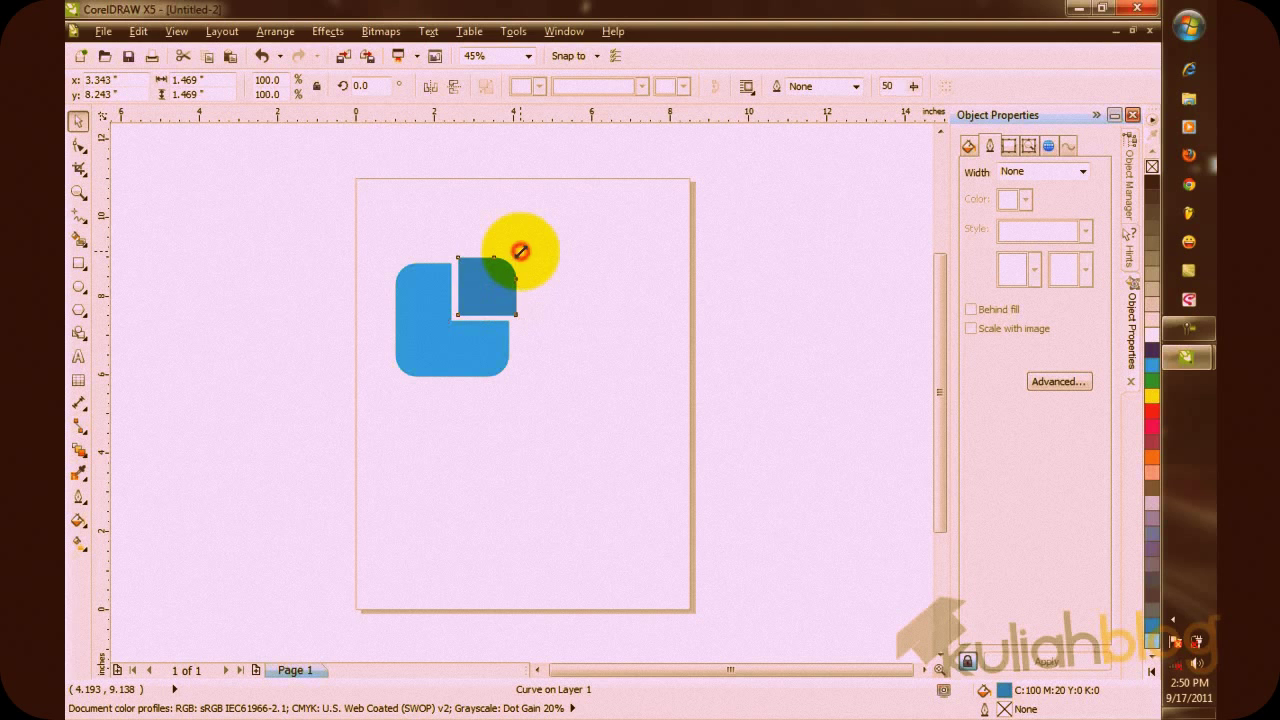
left_click_drag(521, 251, 512, 259)
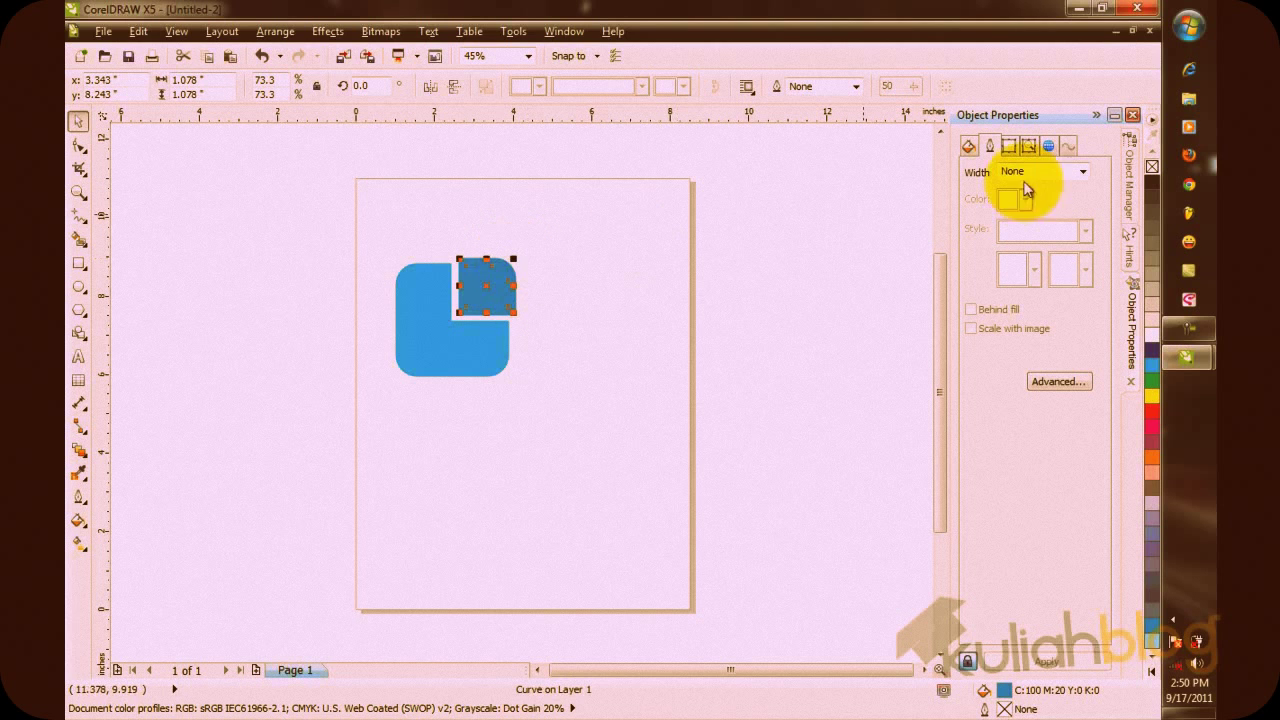
left_click(971, 147)
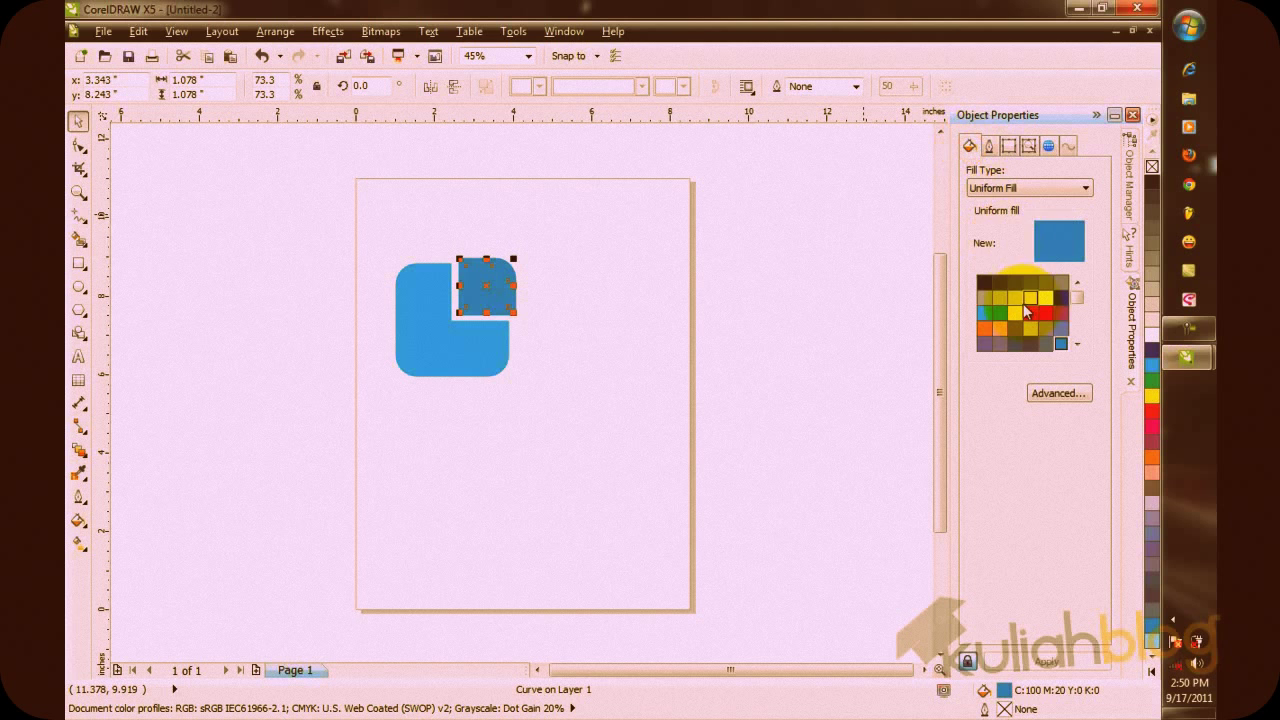
left_click(1019, 300)
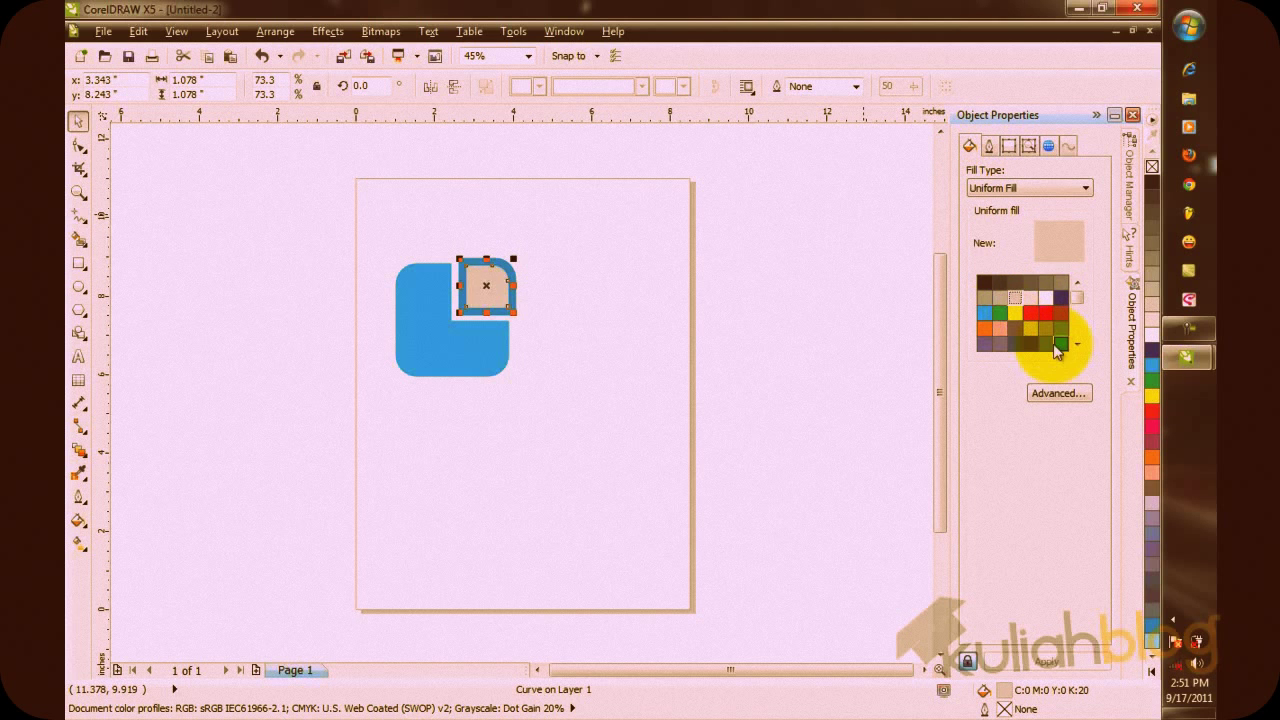
left_click(1061, 343)
left_click(985, 312)
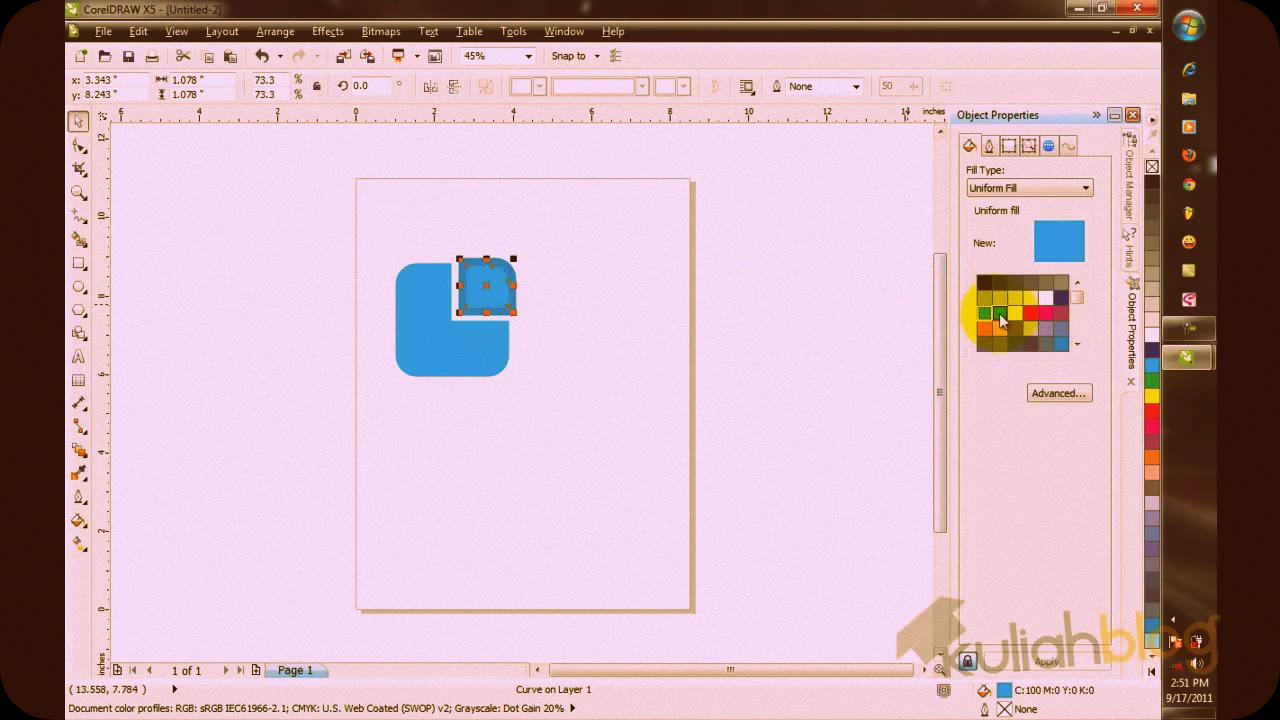
scroll(1078, 300, "down", 3)
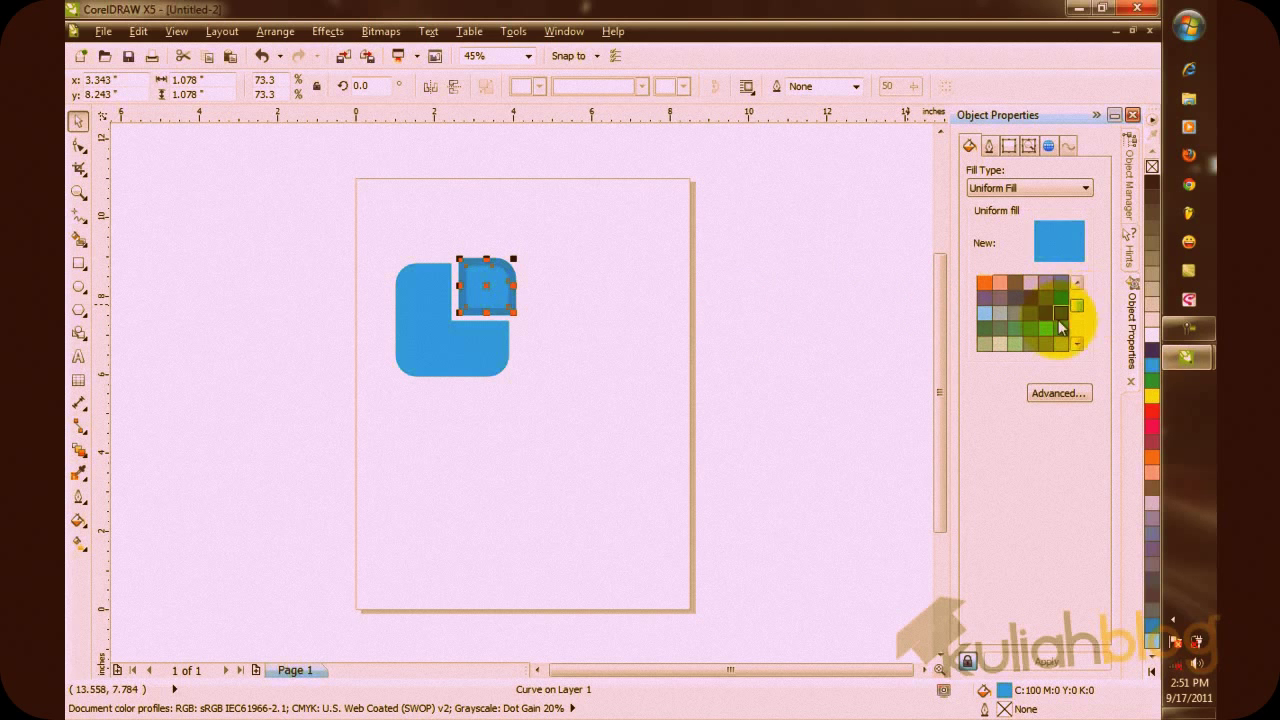
left_click(1047, 325)
left_click(814, 312)
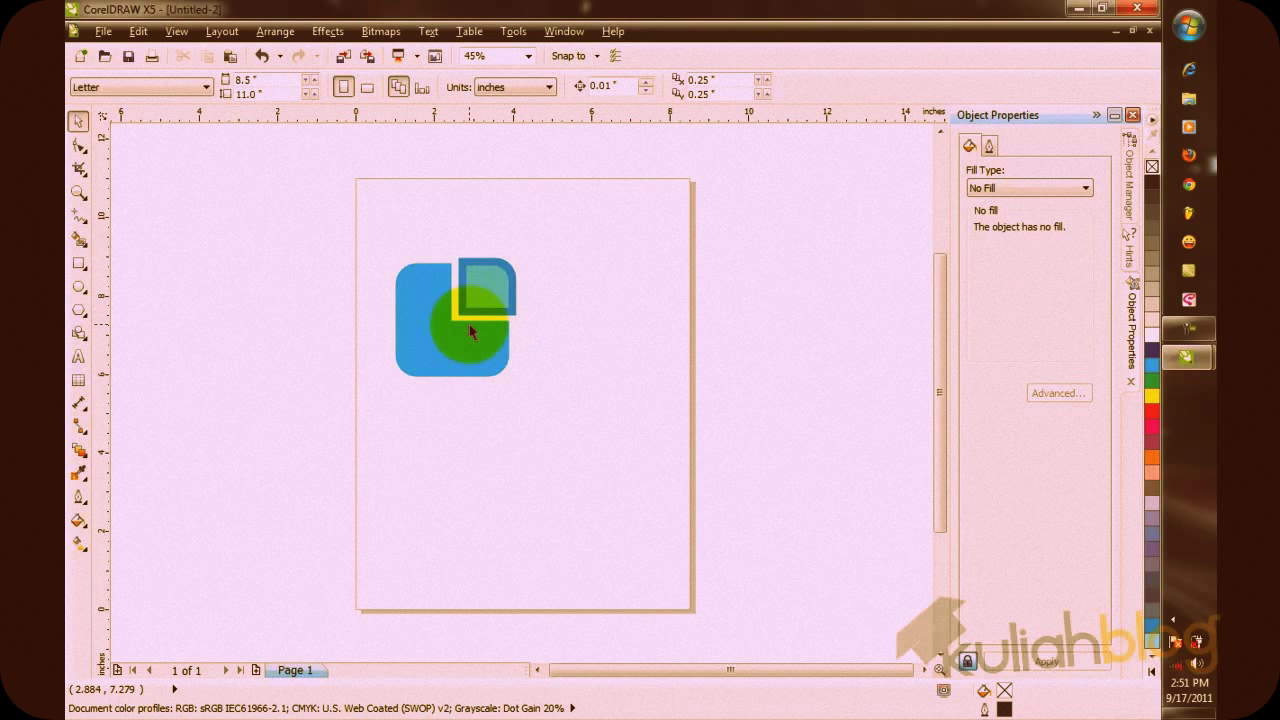
Create a centred copy of the notched shape scaled to about 82.6% and fill it with Sky Blue (C100 M20).
left_click(447, 334)
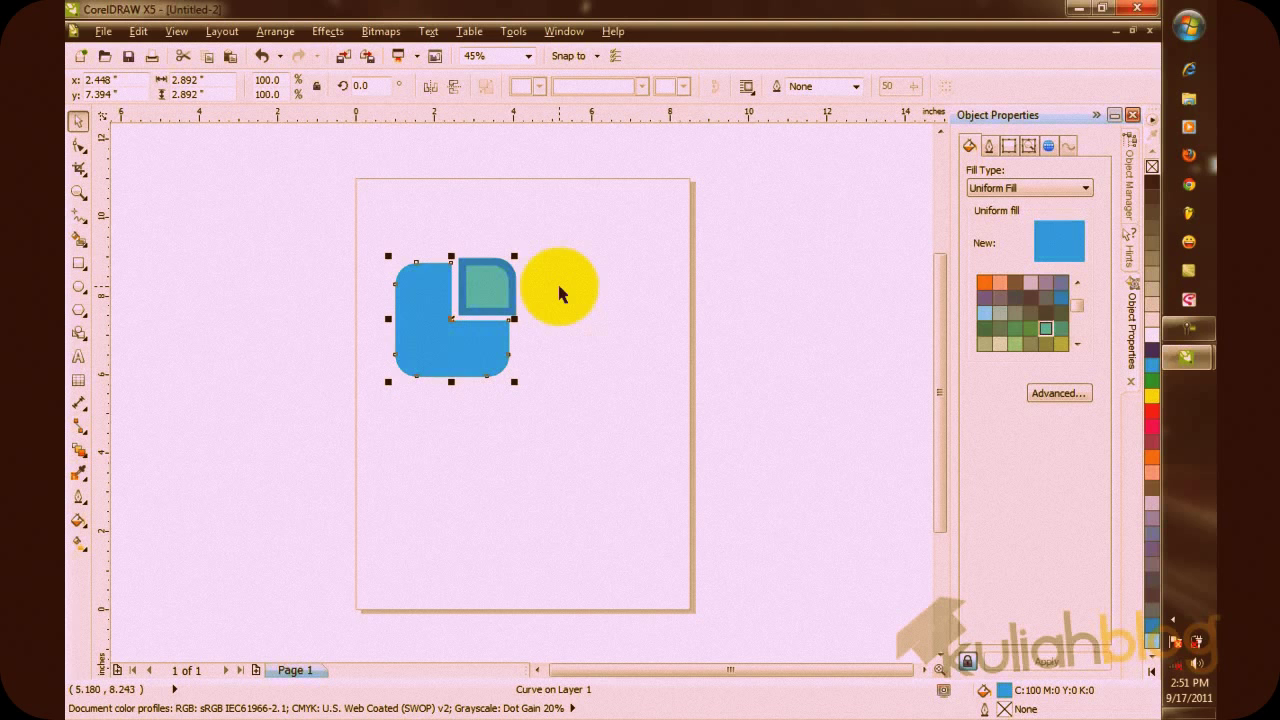
left_click_drag(517, 254, 517, 266)
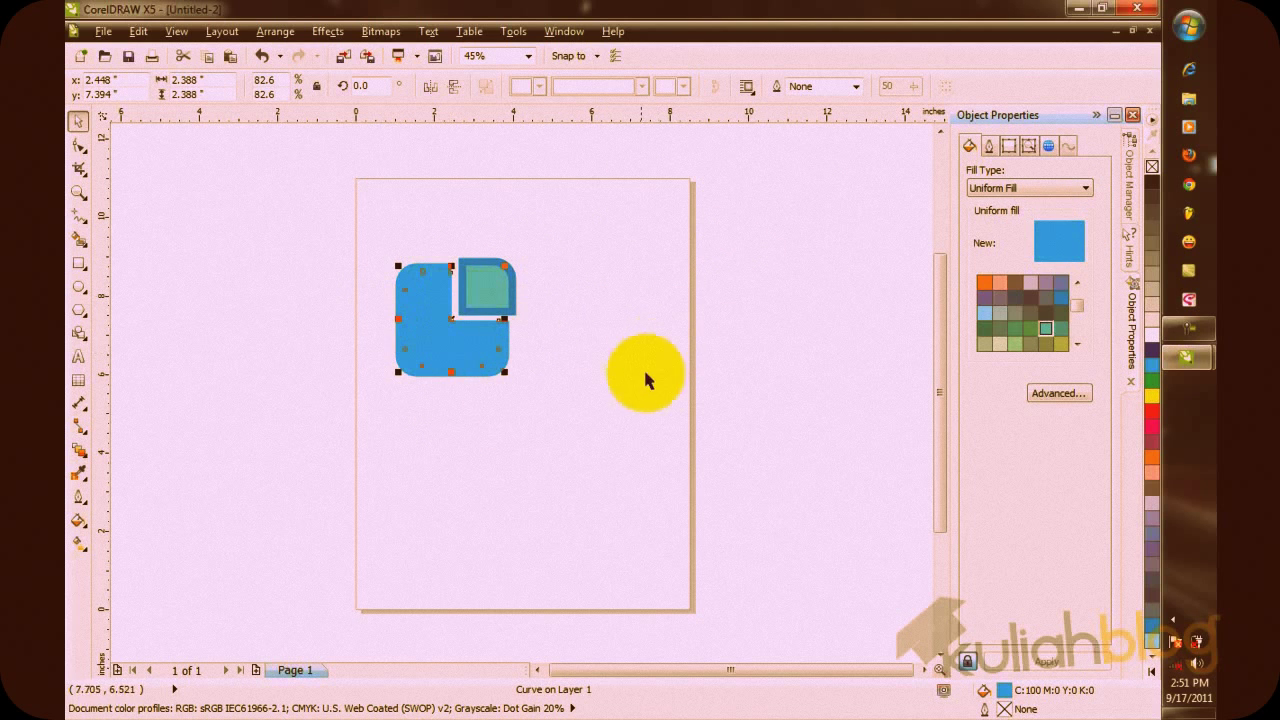
left_click_drag(1078, 305, 1082, 323)
left_click(1033, 312)
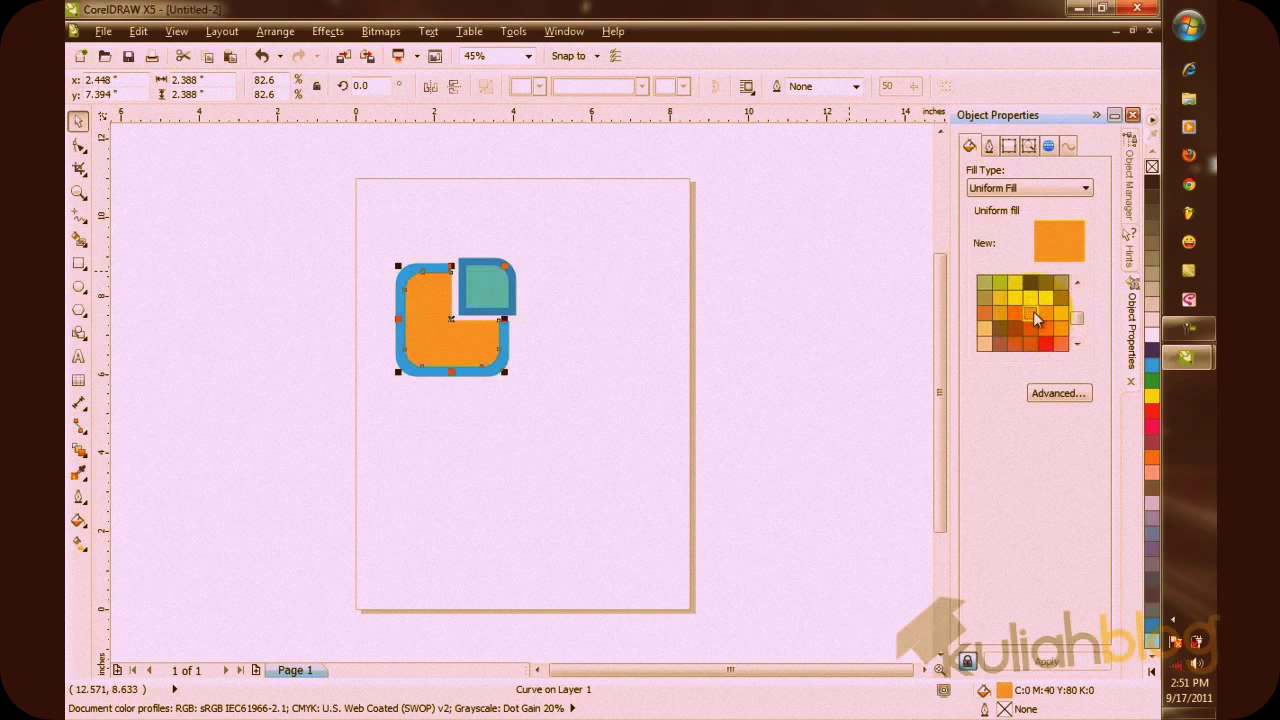
left_click(1000, 283)
left_click_drag(1086, 322, 1078, 294)
left_click(1061, 341)
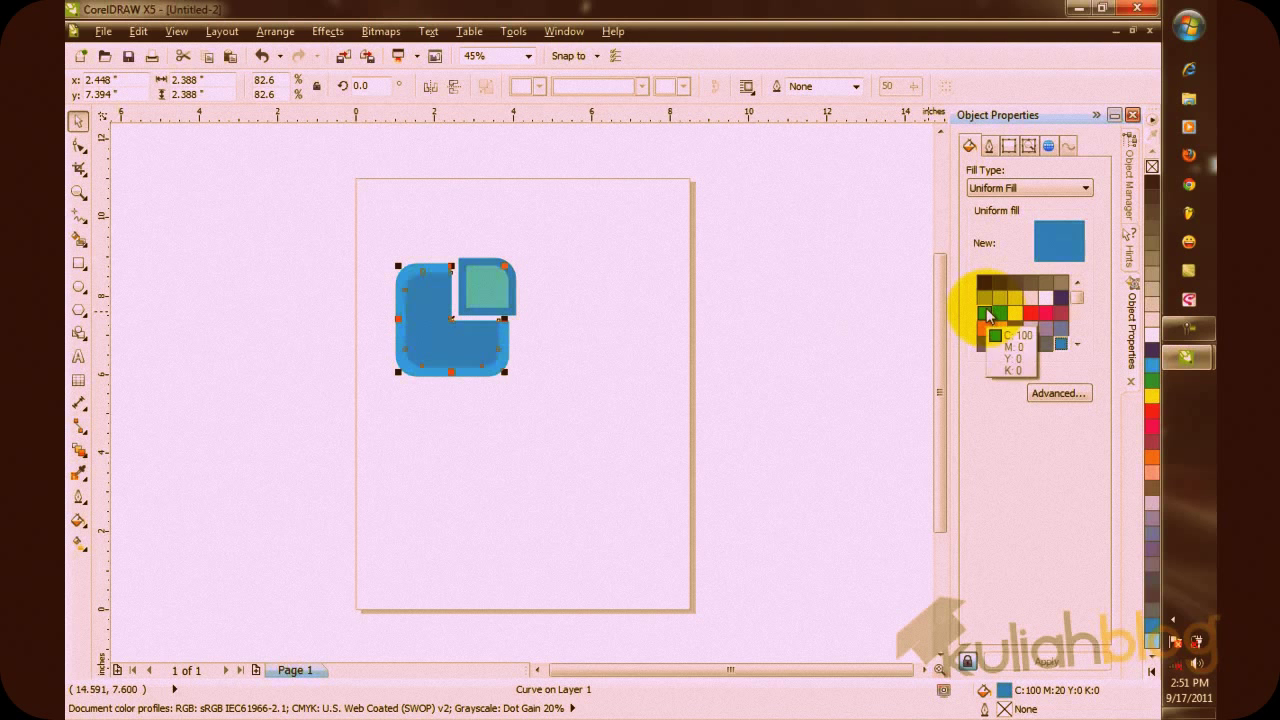
Recolour the inner notched copy light blue (C52) using the colour mixer's lighter variations.
left_click(1060, 393)
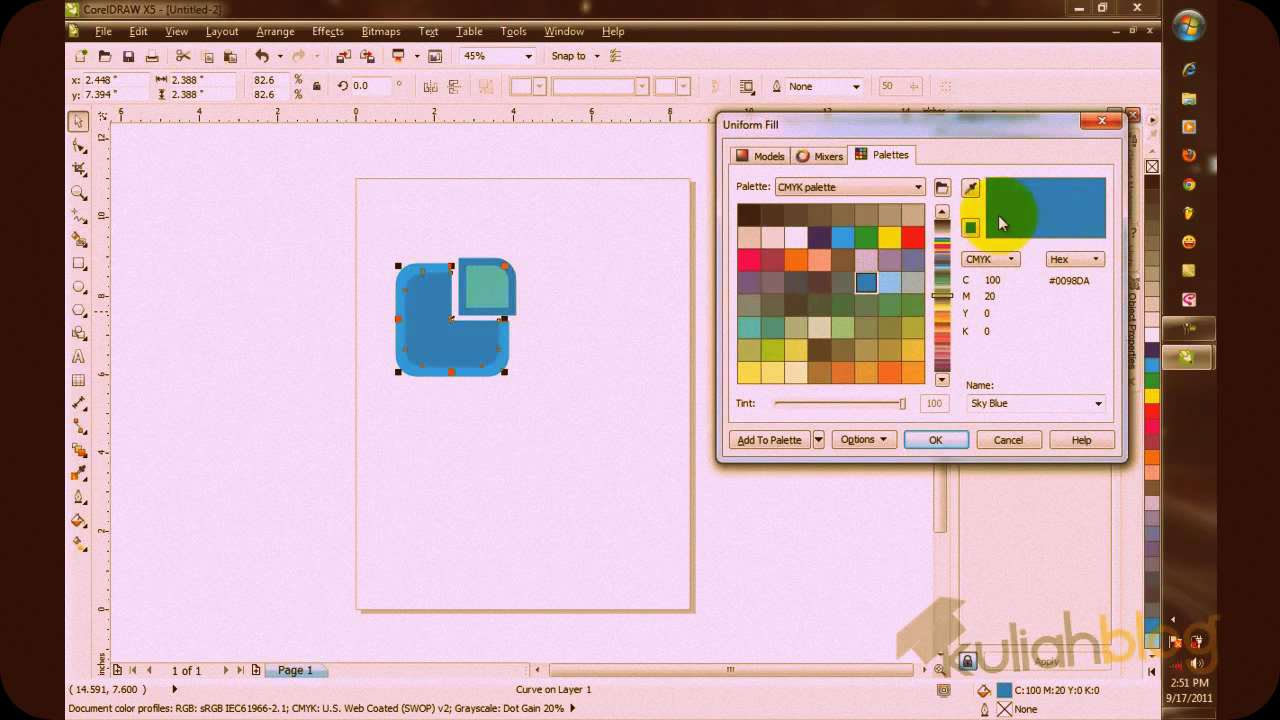
left_click(820, 152)
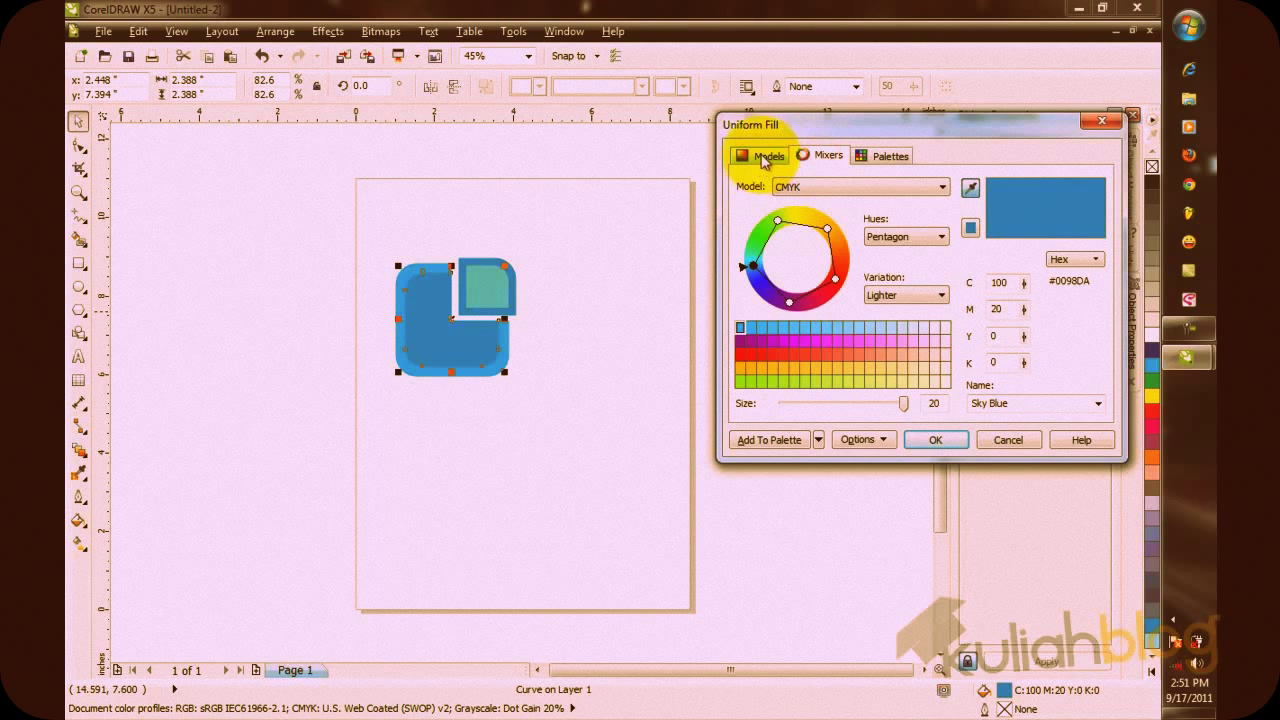
left_click(771, 327)
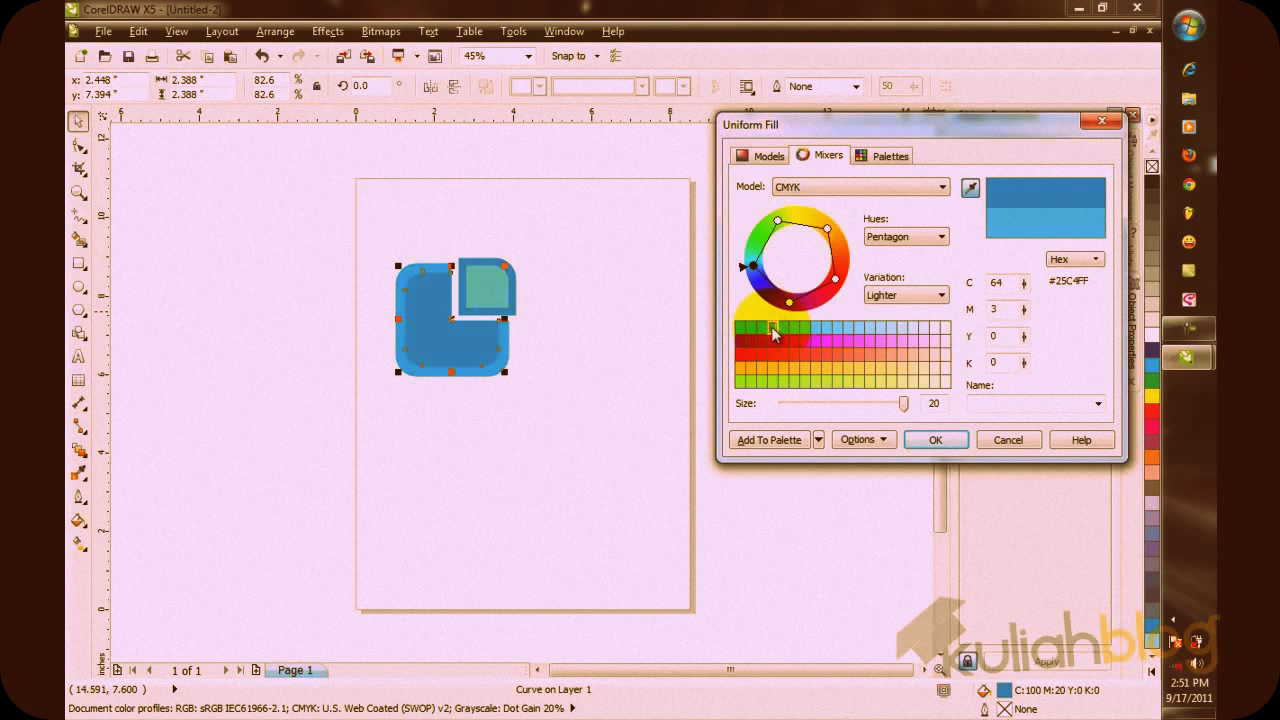
left_click(829, 327)
left_click(945, 437)
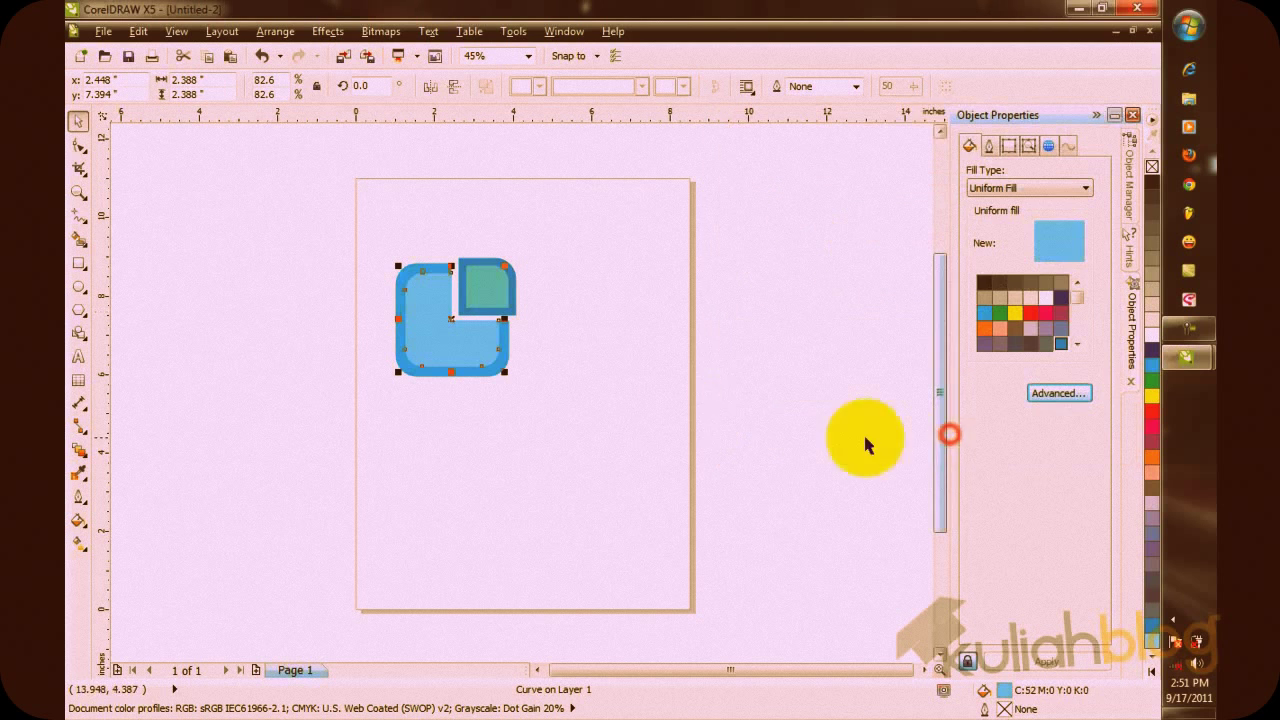
left_click(889, 347)
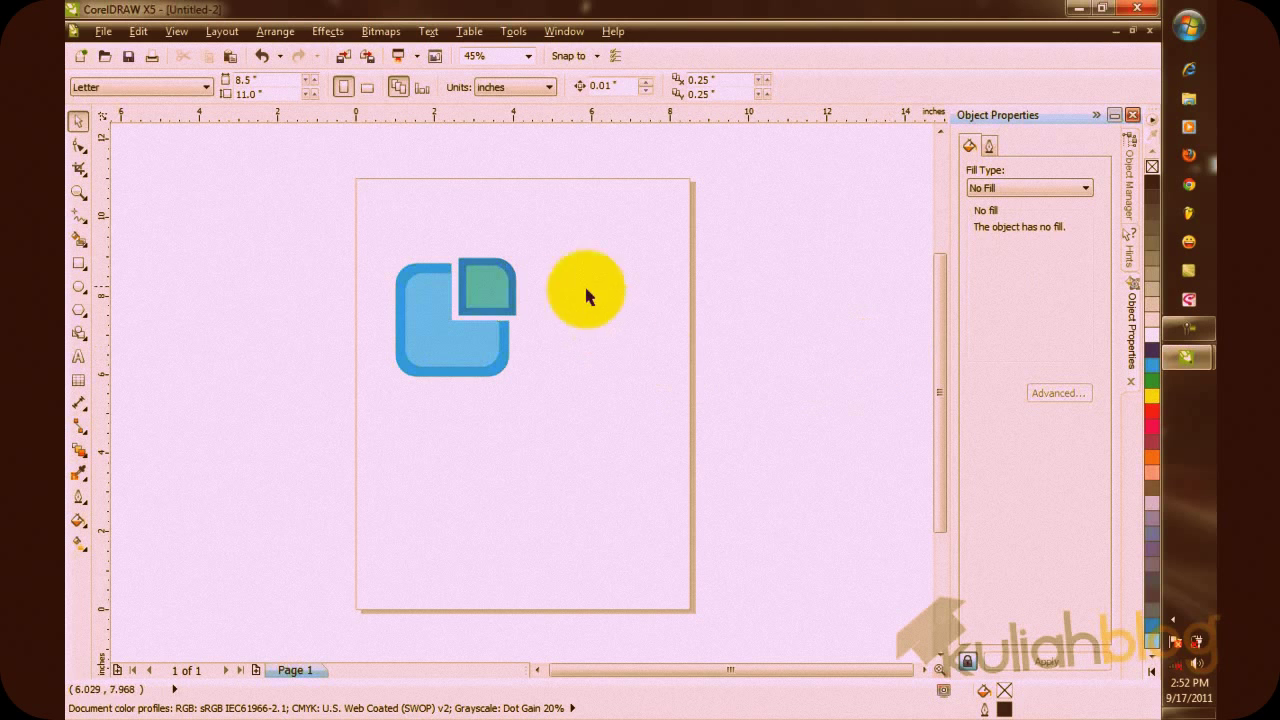
Fill the inner copy of the corner piece with orange.
left_click(500, 293)
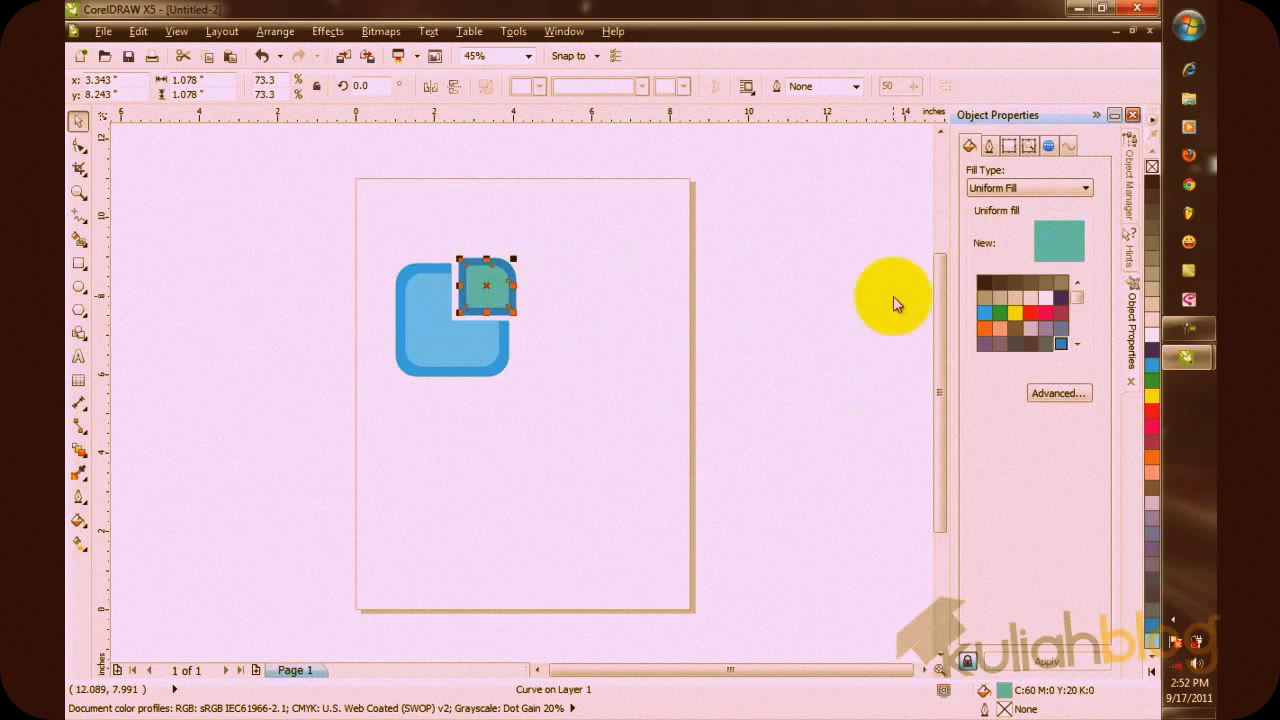
left_click(984, 326)
left_click(828, 316)
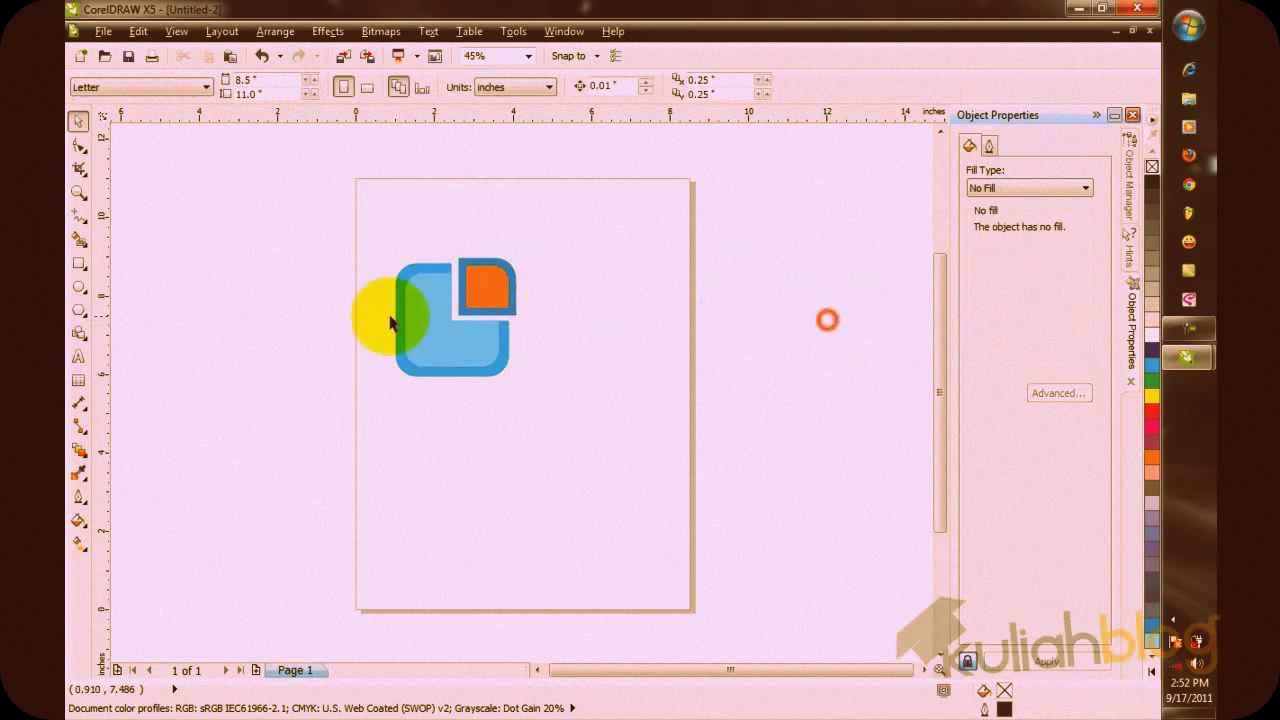
Fill the inner copy of the notched shape with the darker Sky Blue swatch and deselect it.
left_click(437, 327)
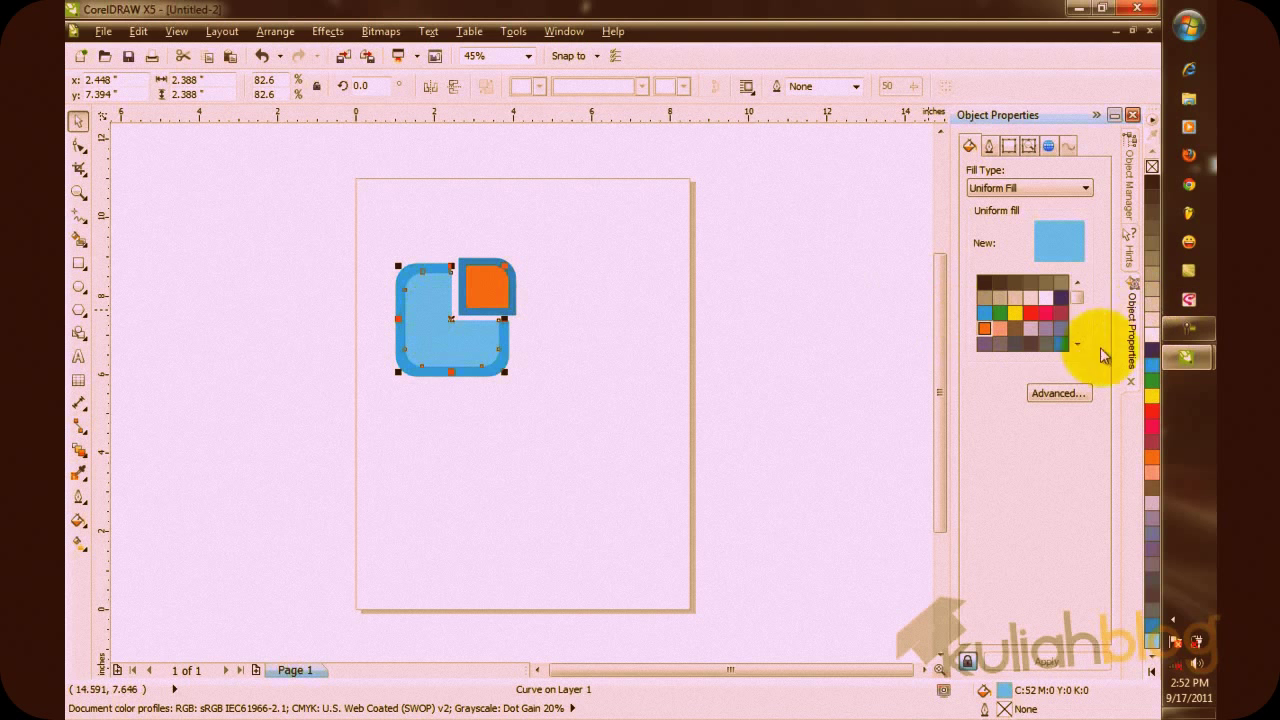
left_click(1058, 342)
left_click(870, 357)
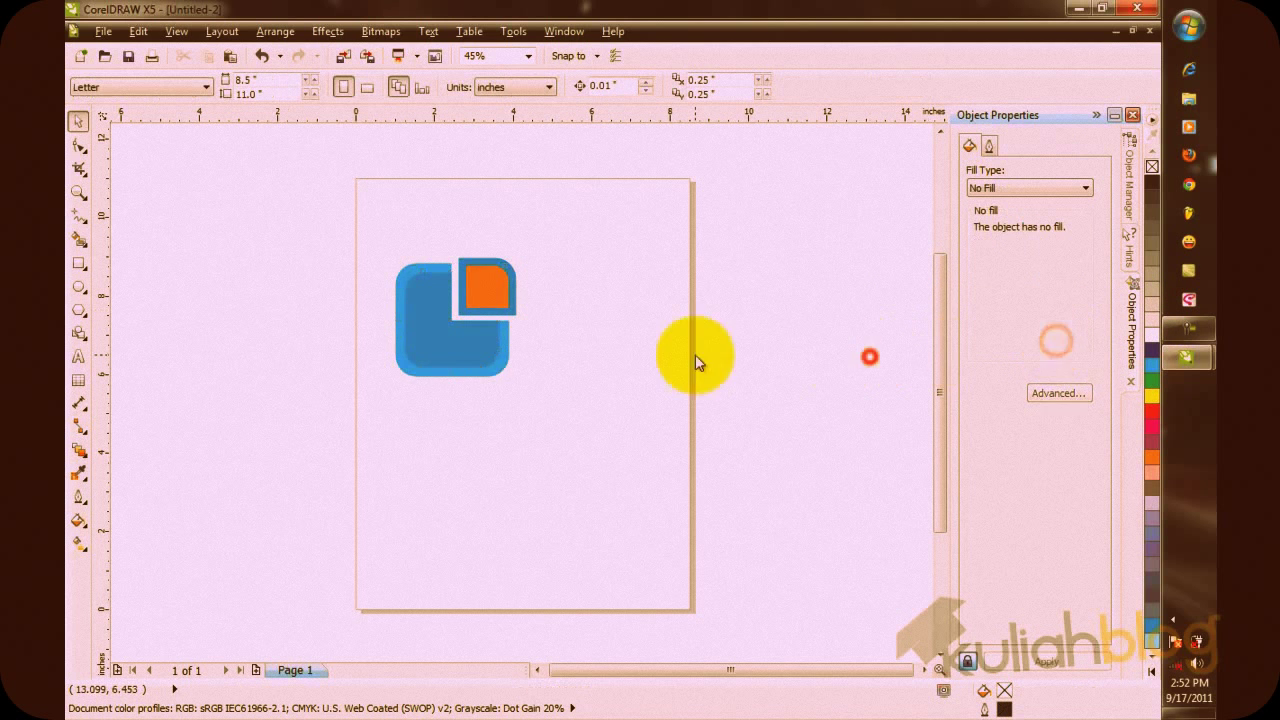
key("F11")
left_click(649, 447)
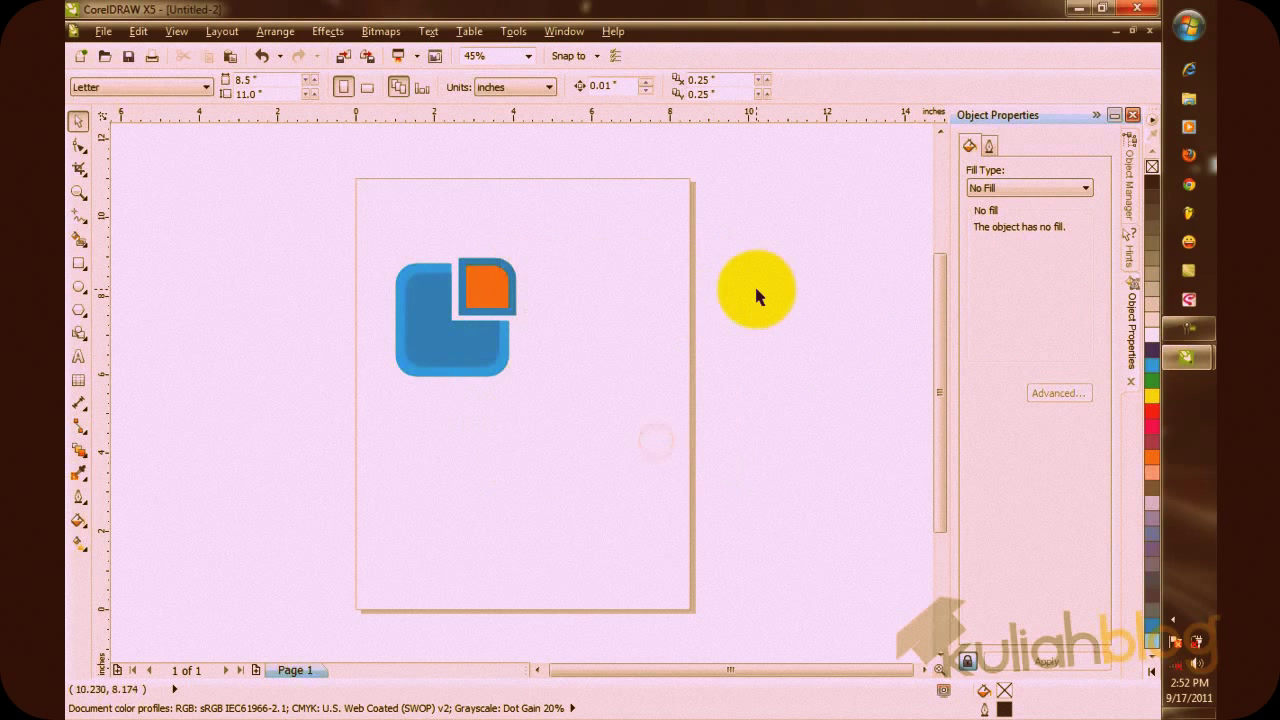
Examine the original logo in the Untitled-1 document and return to Untitled-2.
left_click(564, 31)
left_click(600, 305)
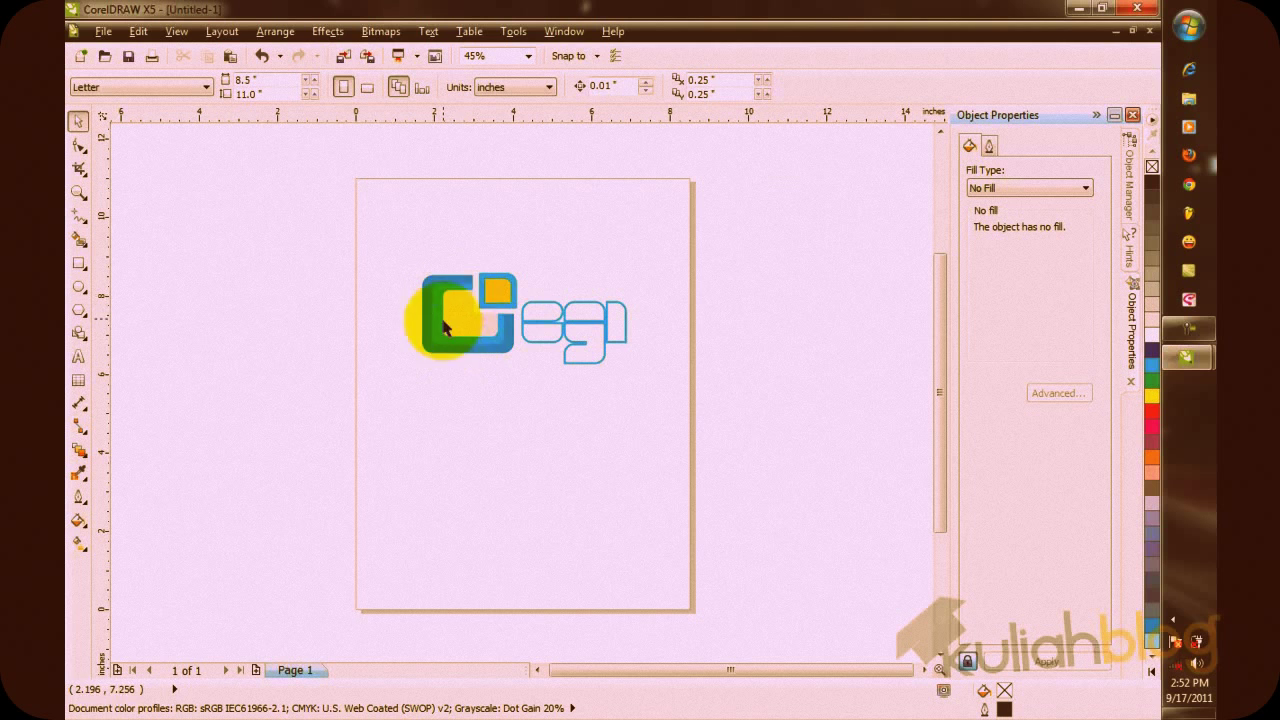
left_click(564, 31)
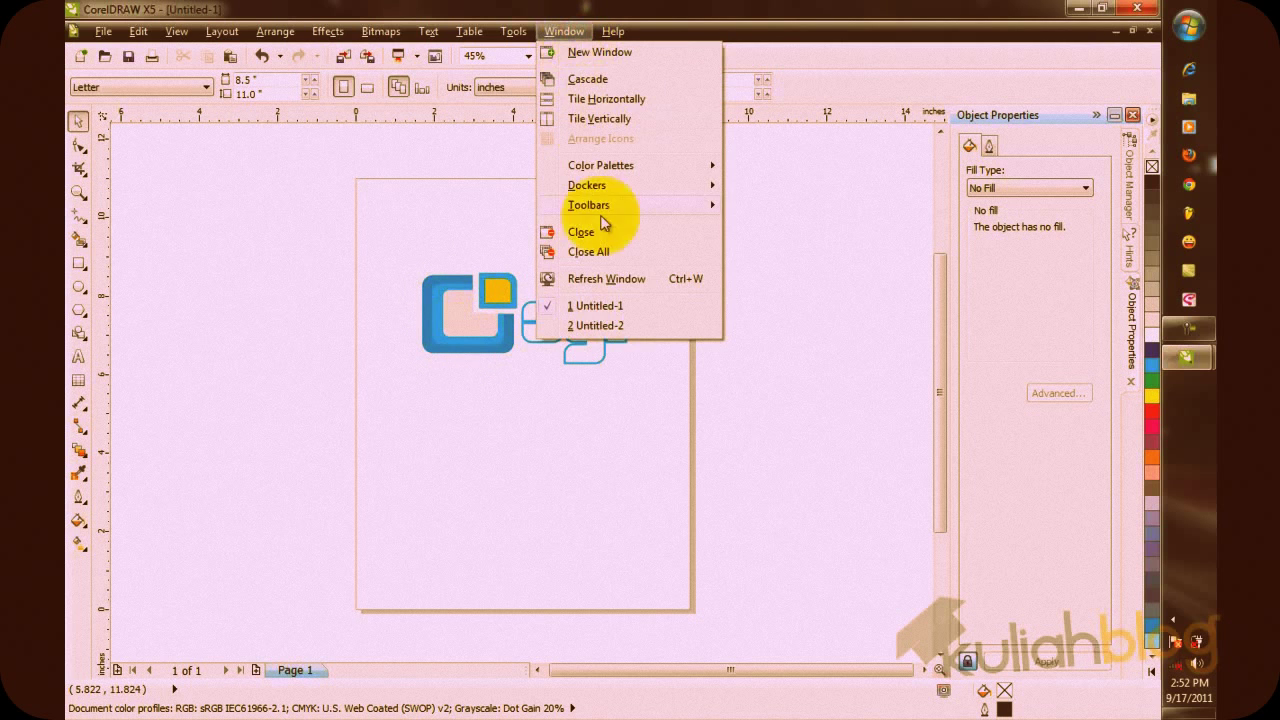
left_click(624, 325)
Create a centred copy of the inner notched shape scaled to about 57.1% and fill it with 10% black.
left_click(452, 343)
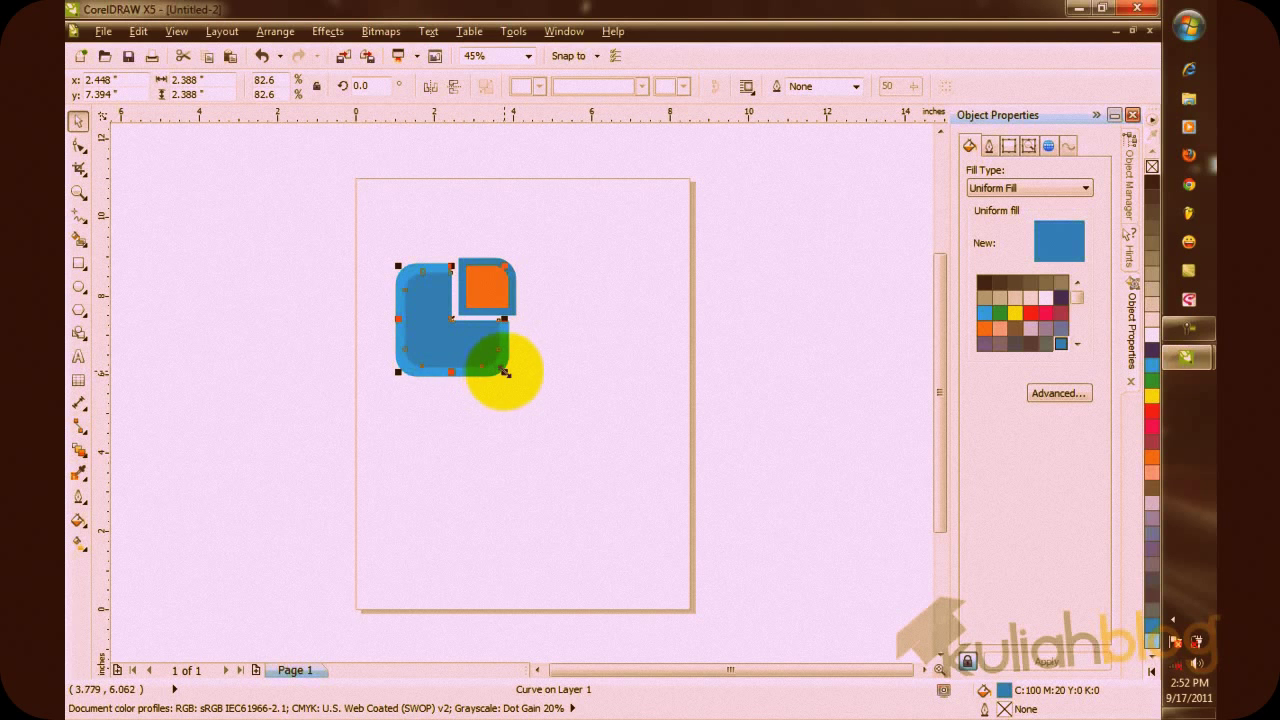
left_click_drag(505, 372, 486, 357)
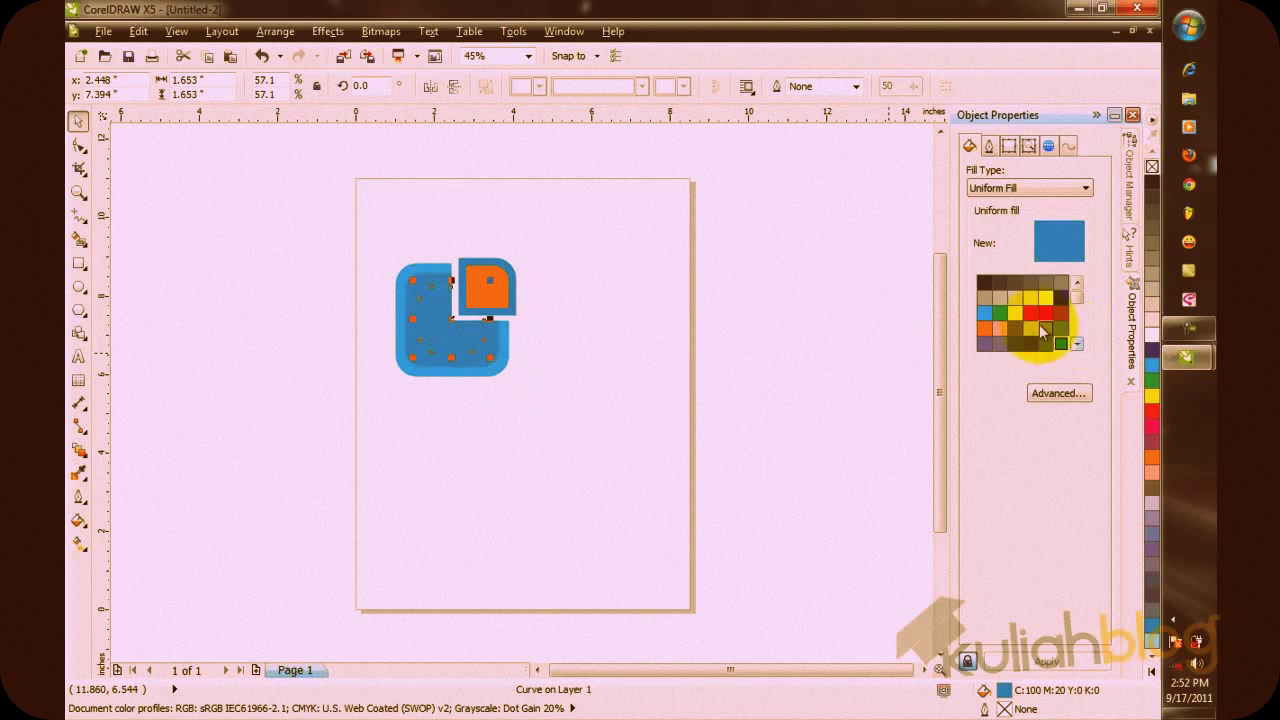
left_click(1028, 298)
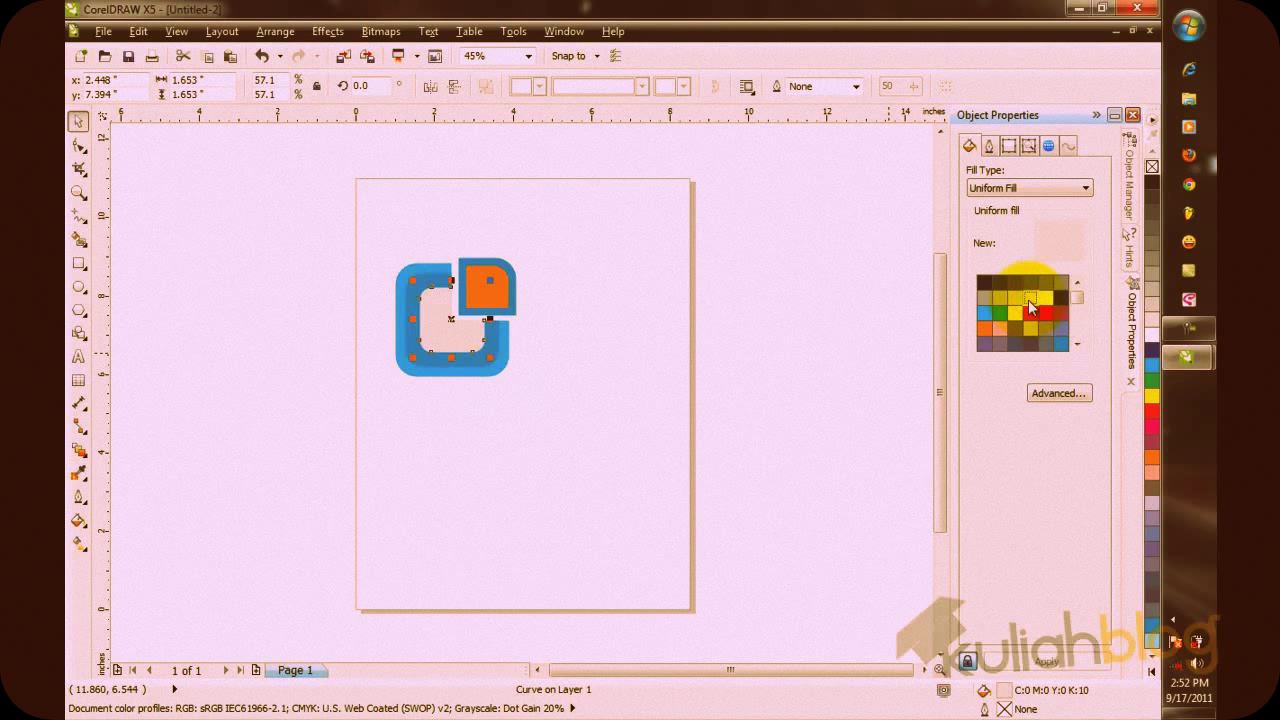
left_click(825, 318)
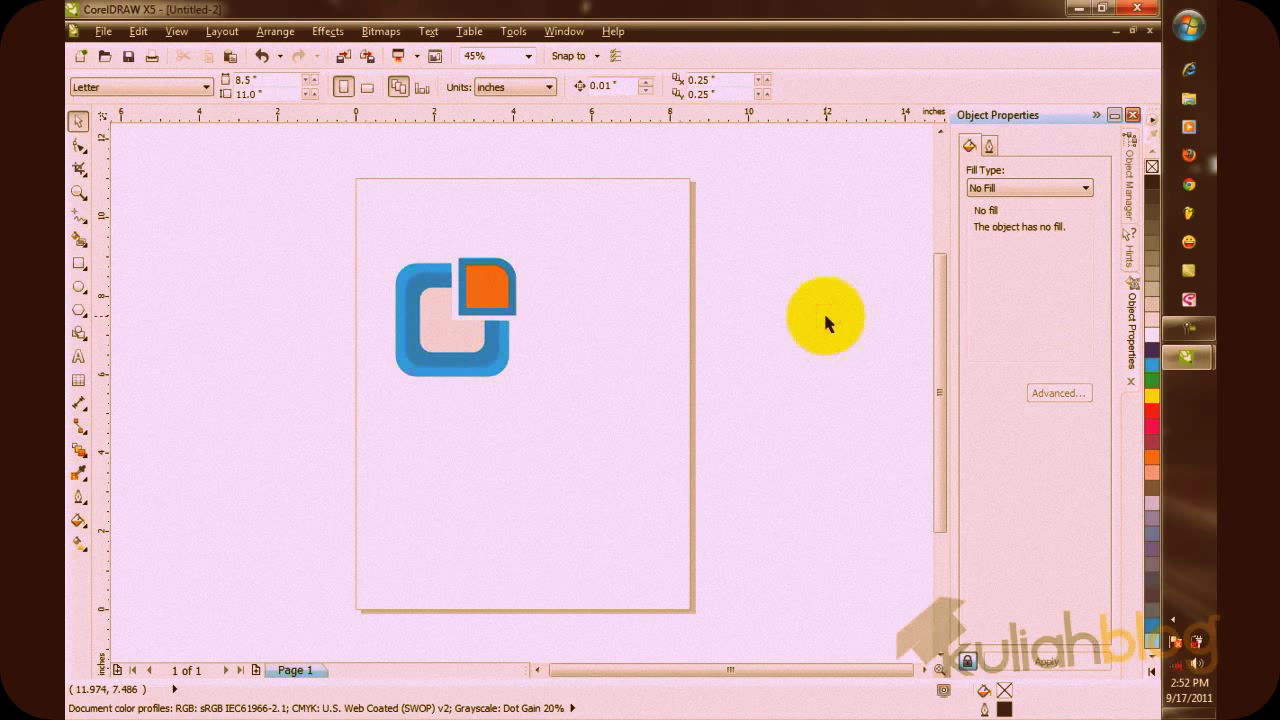
Shrink the orange corner square to about 56% and its blue backing piece to about 78.1%, keeping both centred.
left_click(506, 286)
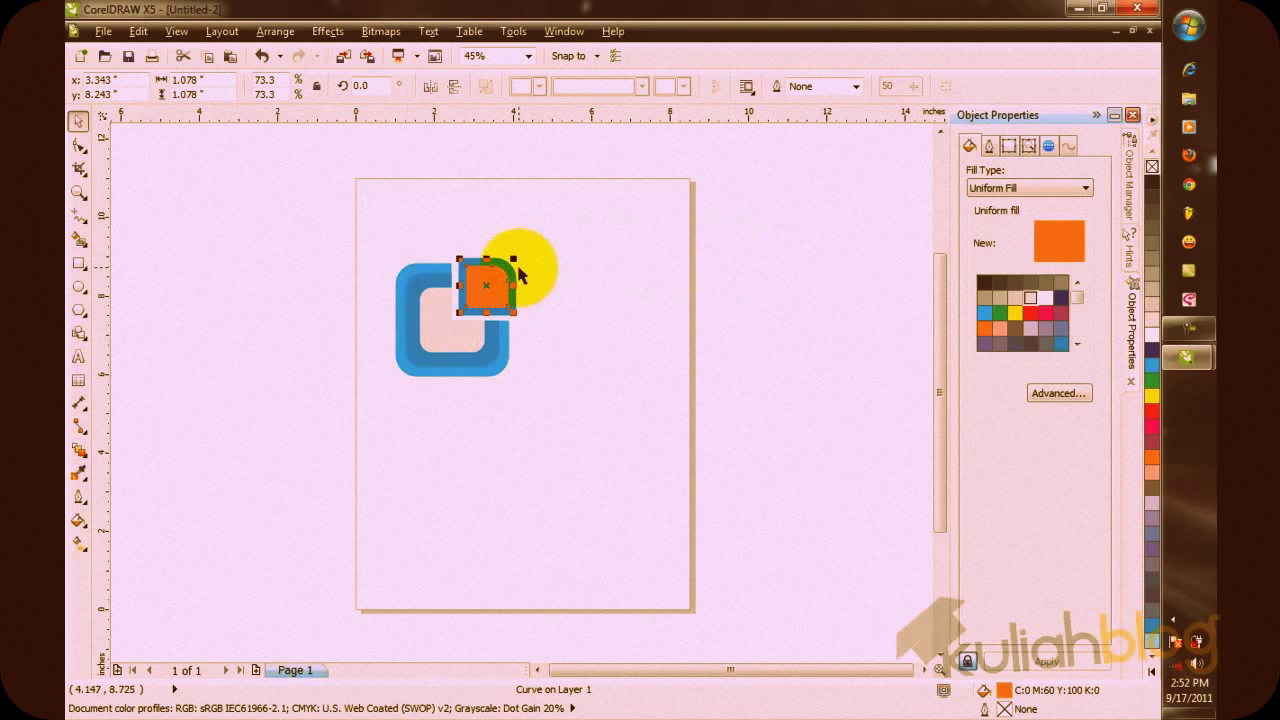
left_click_drag(513, 258, 508, 265)
left_click(533, 266)
left_click(514, 278)
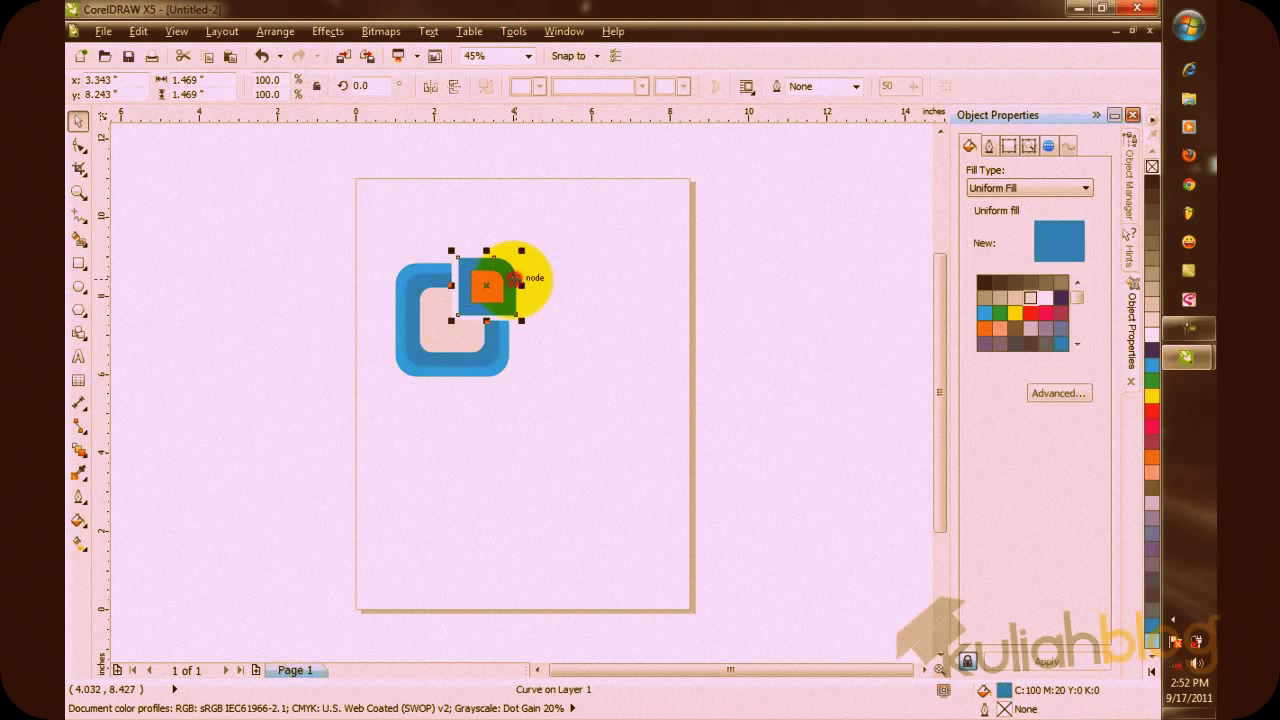
left_click_drag(521, 320, 519, 315)
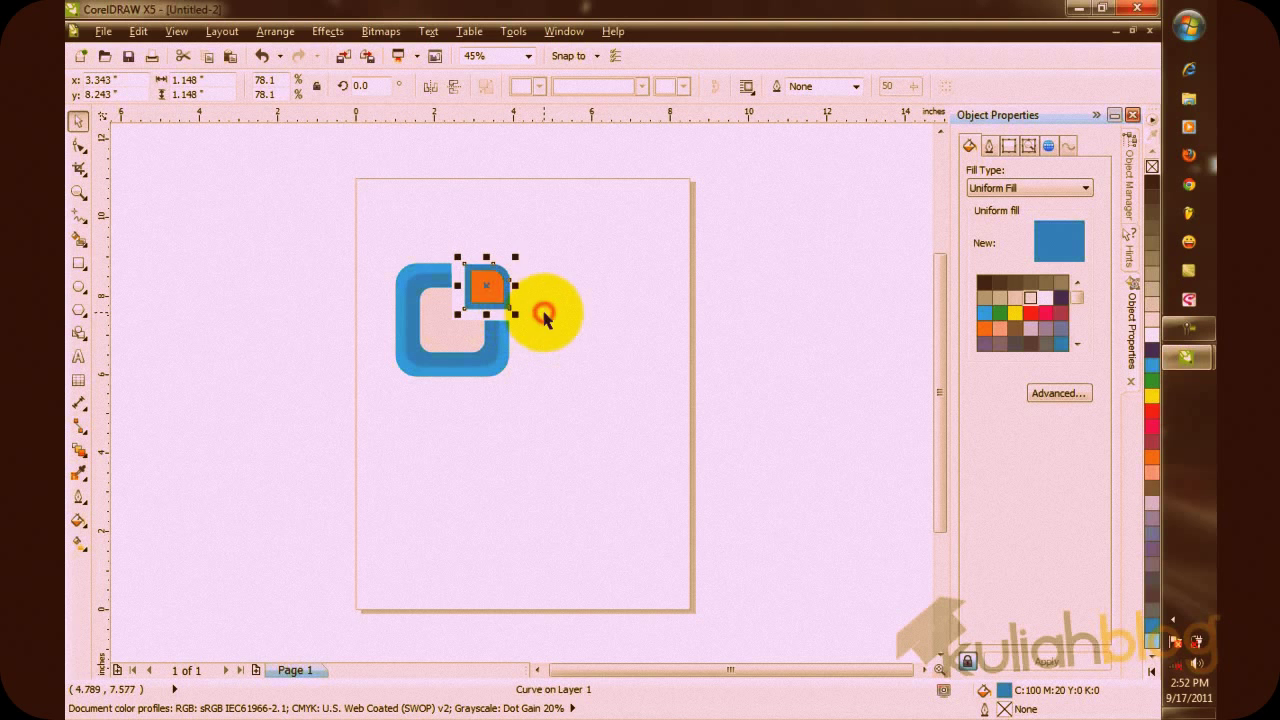
left_click(580, 302)
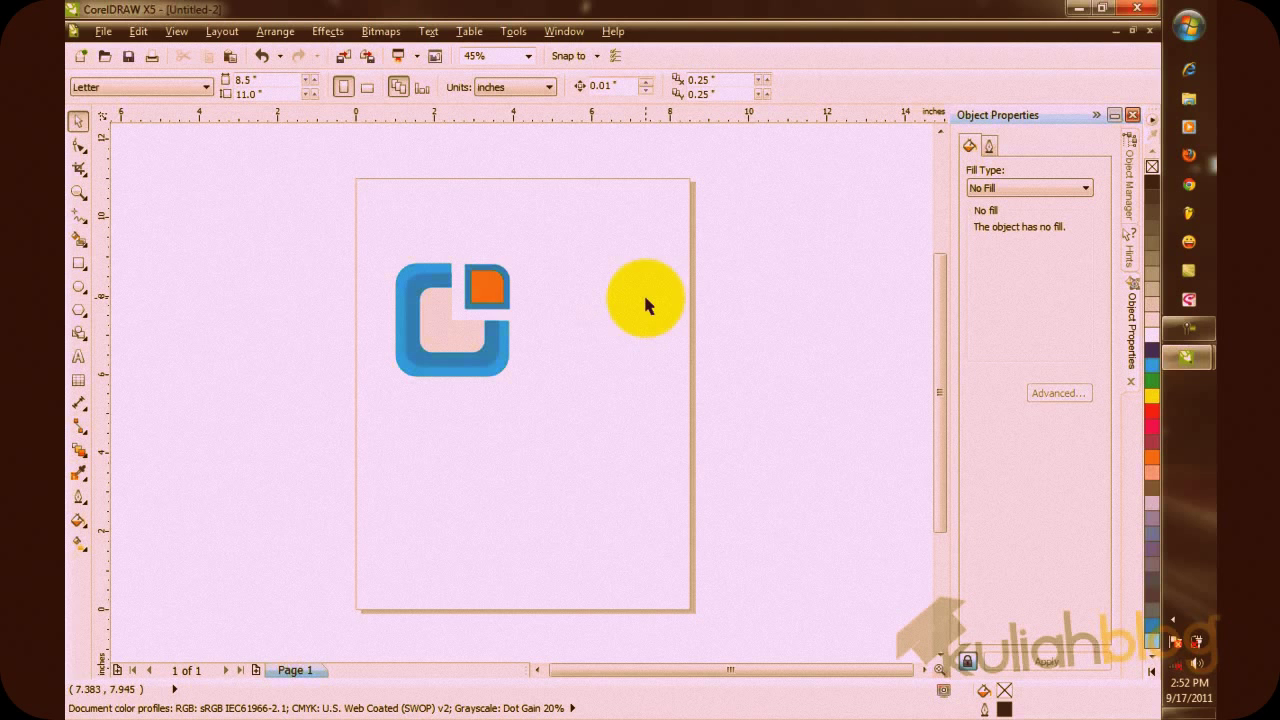
Enlarge the blue corner piece slightly beyond the notched shape's outer edges, and its orange inner copy to leave a thin blue border.
left_click(511, 283)
left_click_drag(517, 314, 523, 322)
left_click(540, 316)
left_click(503, 293)
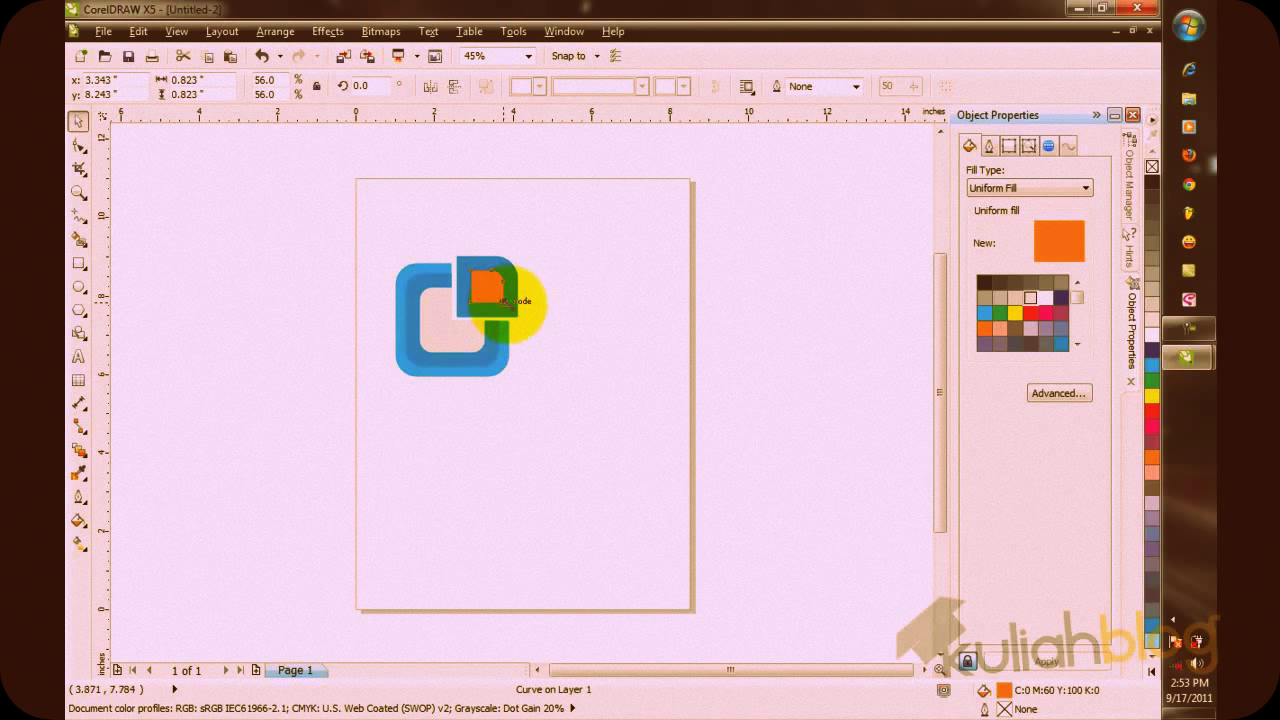
left_click_drag(507, 303, 516, 312)
left_click(559, 304)
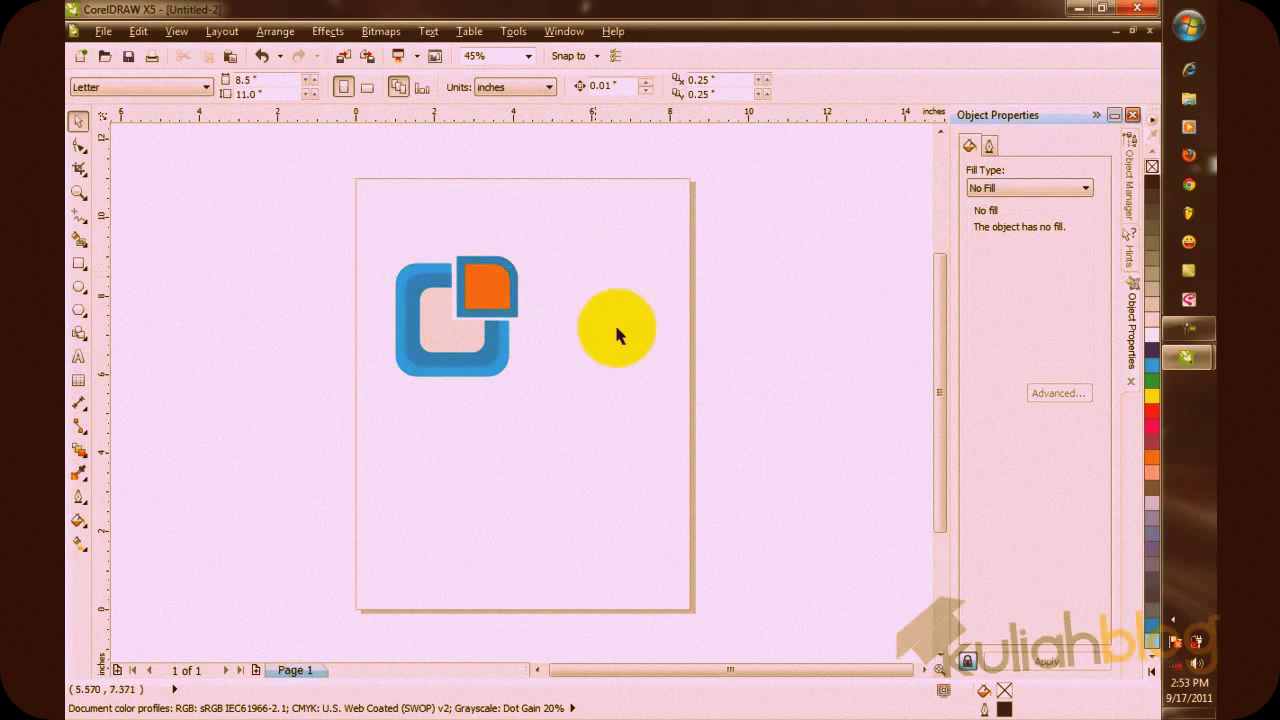
left_click_drag(427, 297, 528, 294)
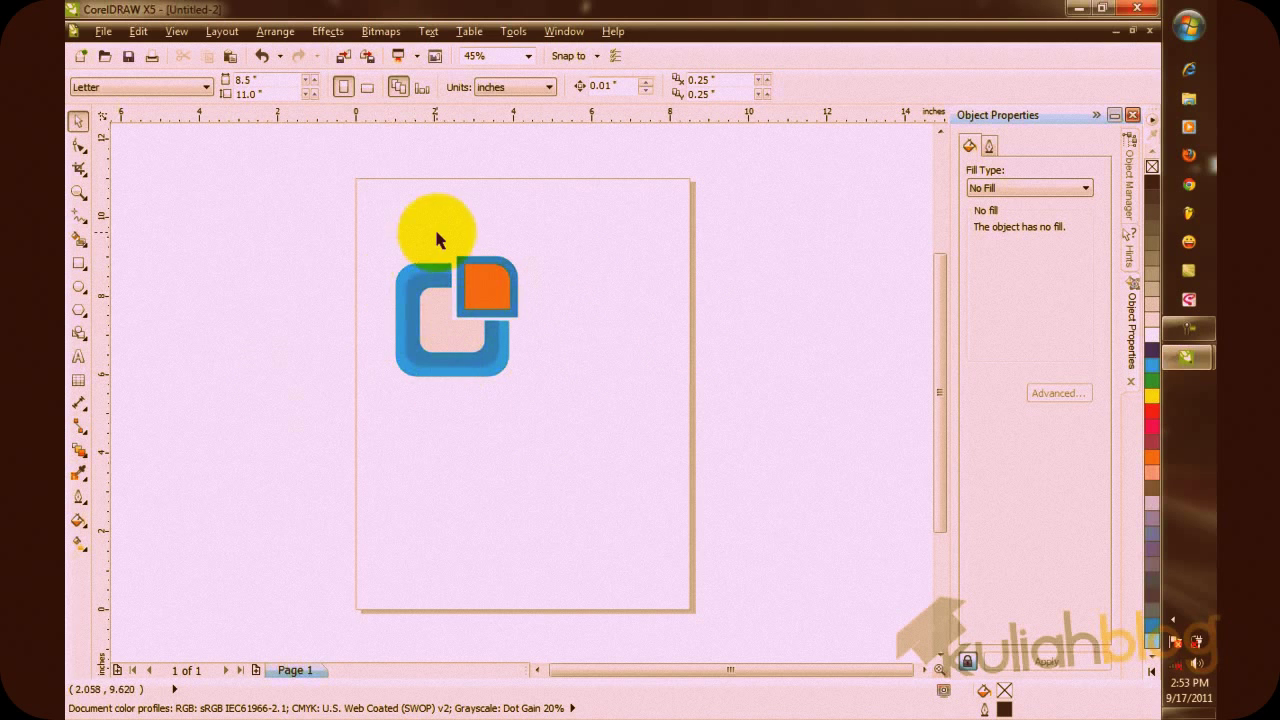
left_click_drag(486, 284, 407, 353)
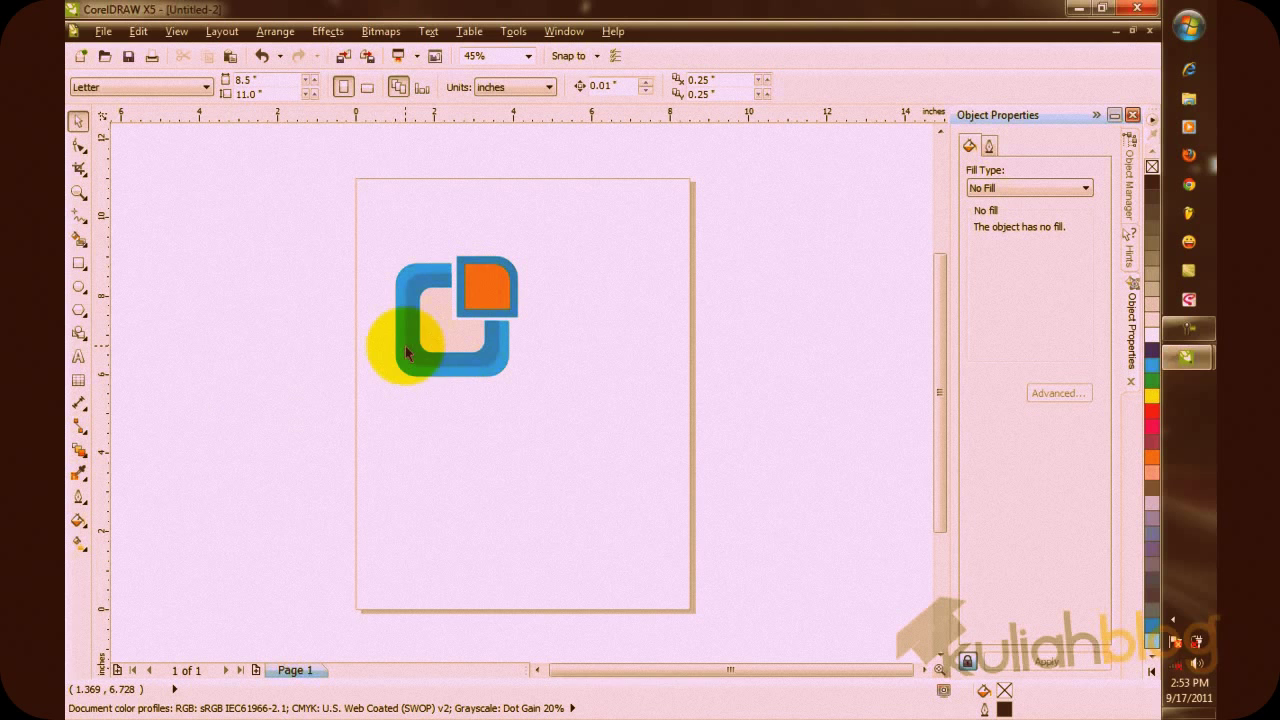
Add the artistic text EGI beside the lower edge of the logo symbol and select its letters.
left_click(77, 356)
left_click(533, 387)
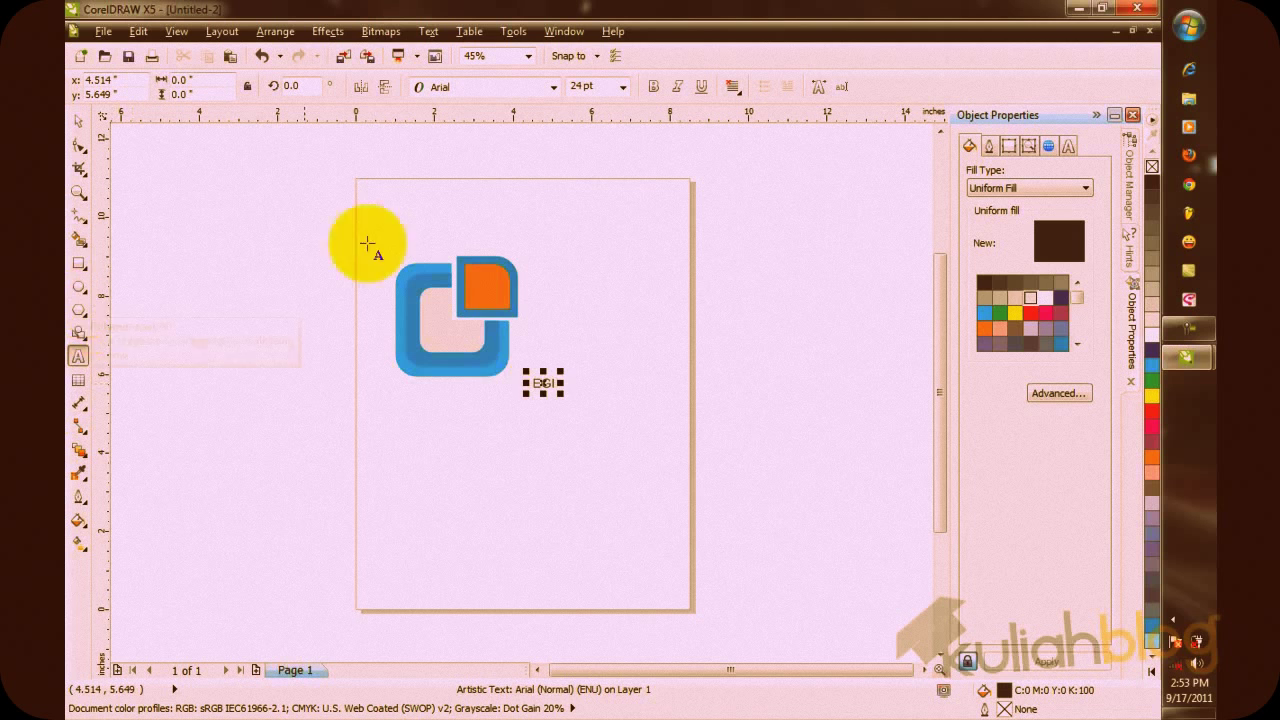
left_click_drag(555, 383, 530, 383)
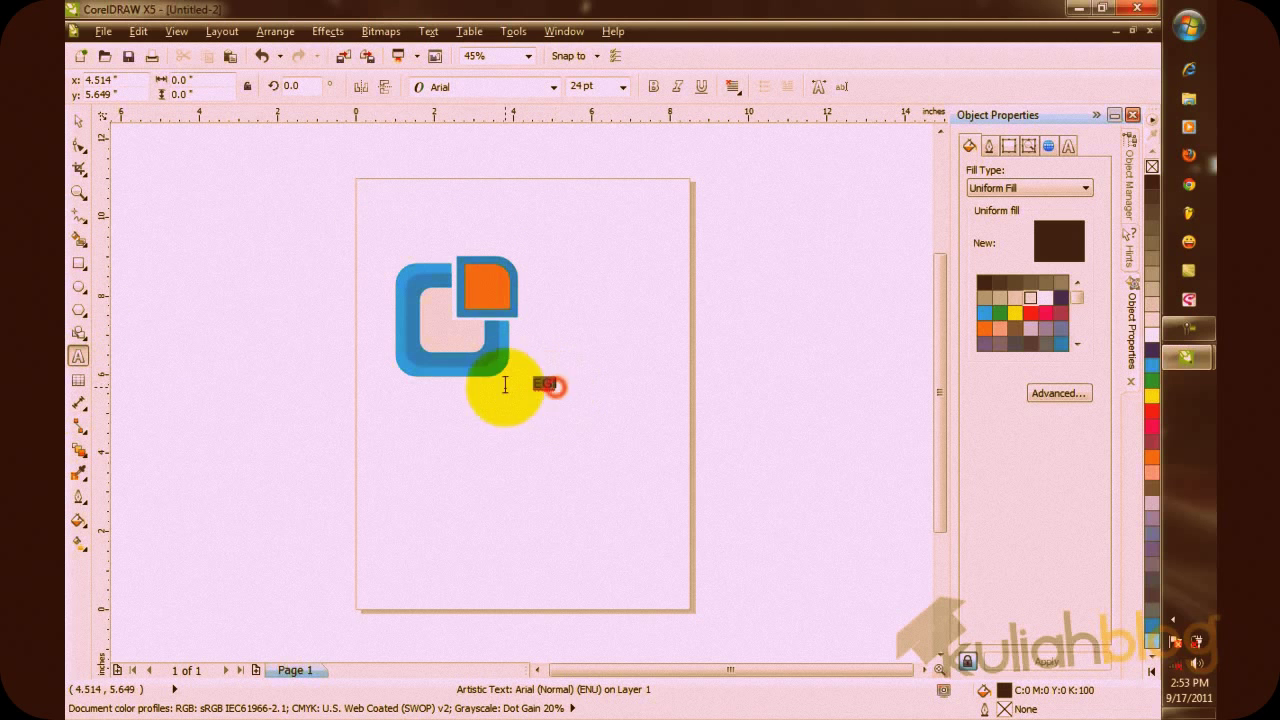
left_click_drag(427, 289, 436, 314)
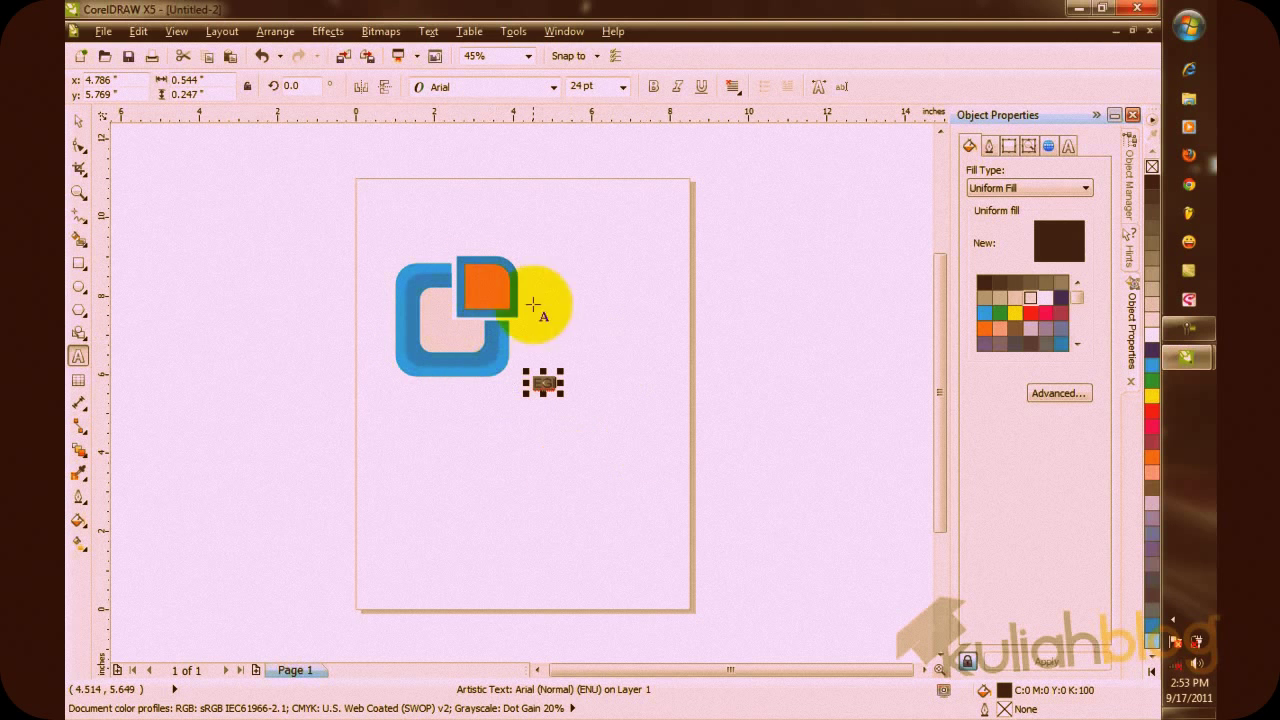
Set the EGI text to the Asenine Wide font at 150 pt.
left_click(553, 87)
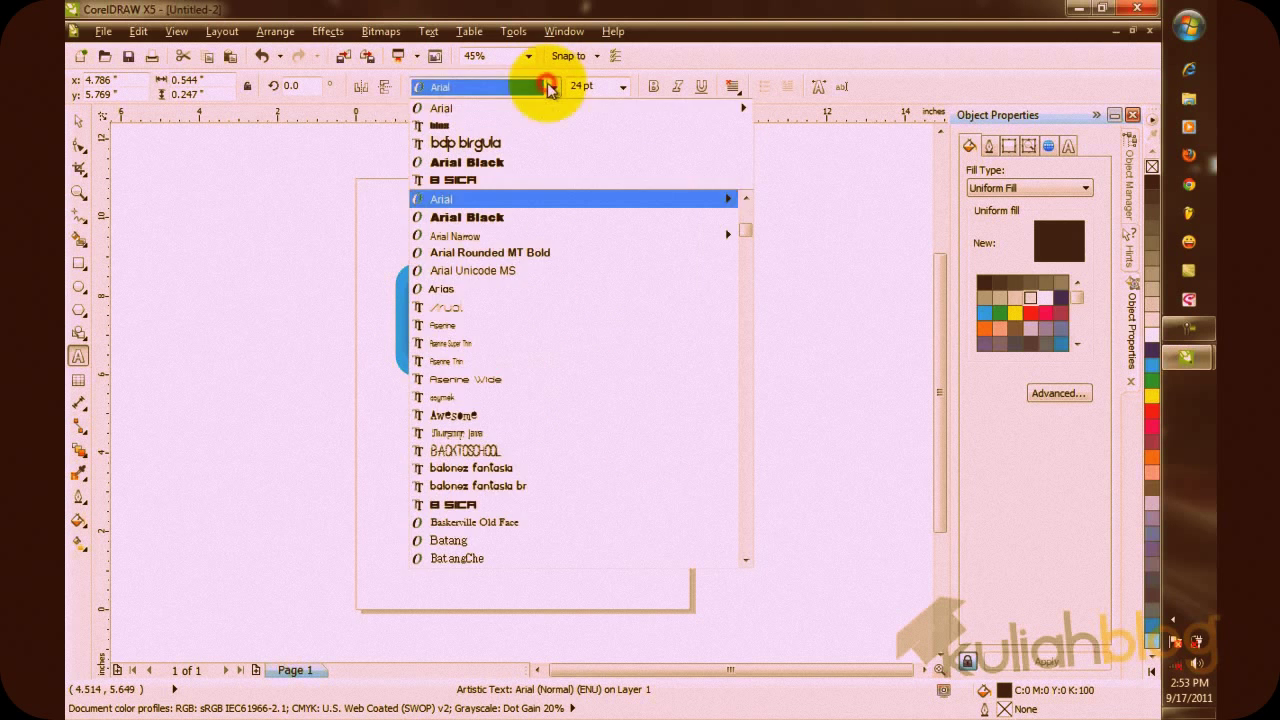
scroll(583, 320, "down", 3)
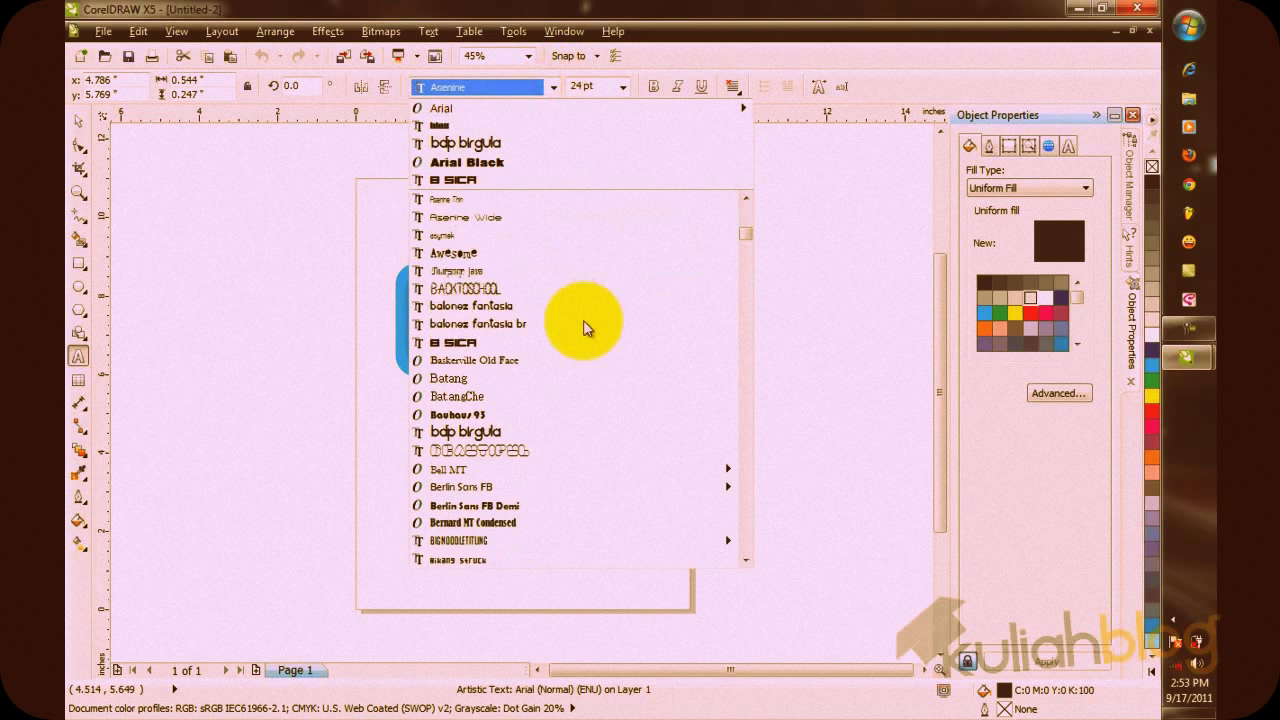
left_click(540, 218)
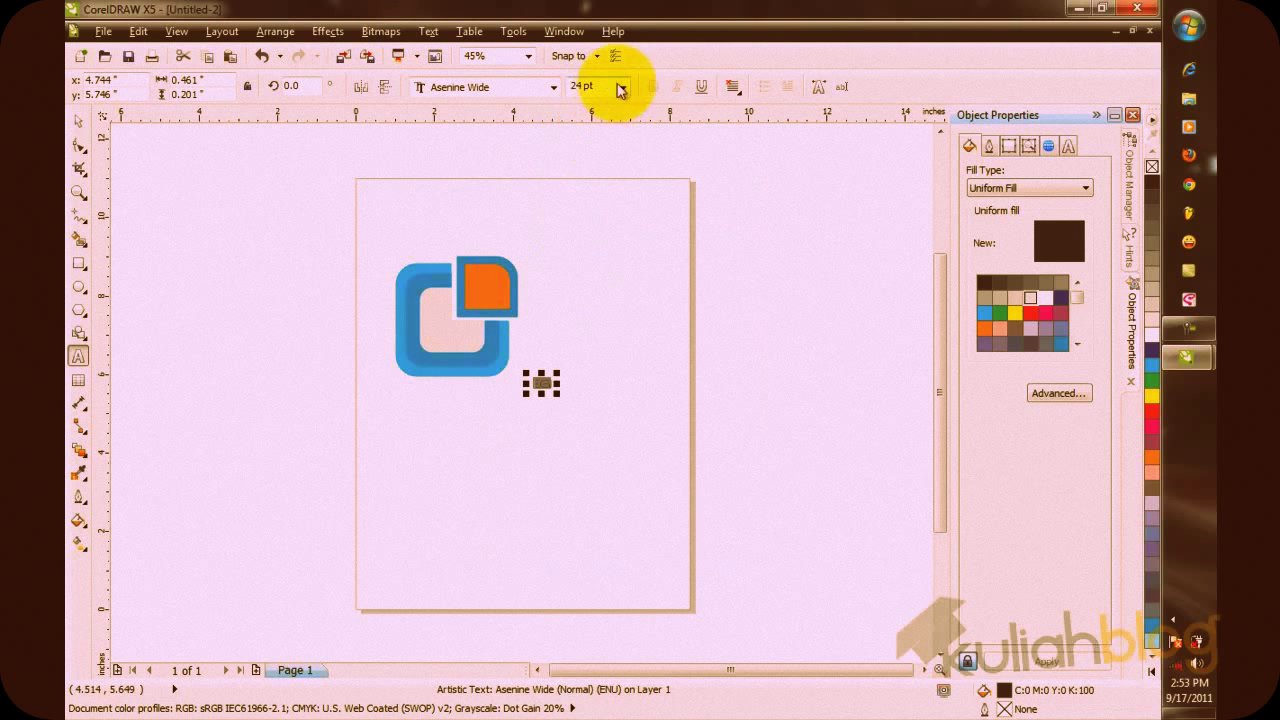
left_click(620, 90)
left_click(601, 350)
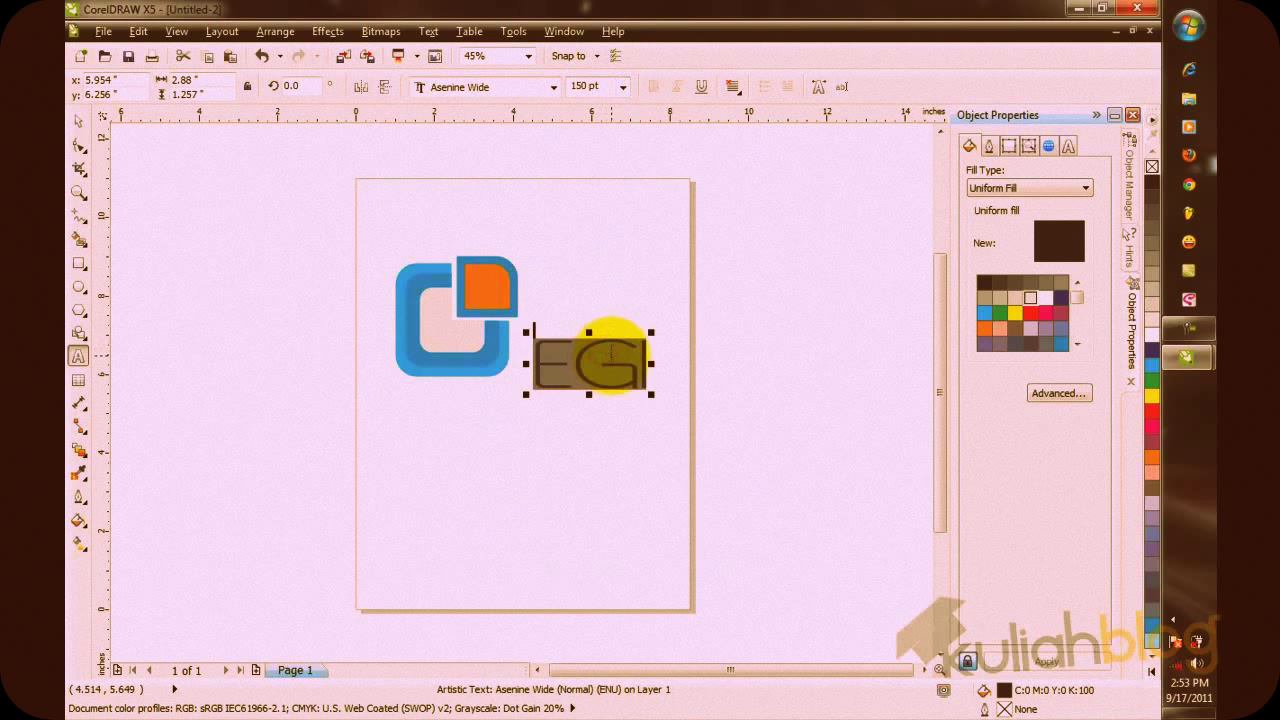
Reselect all the EGI letters and try the Bison font on them.
left_click(588, 364)
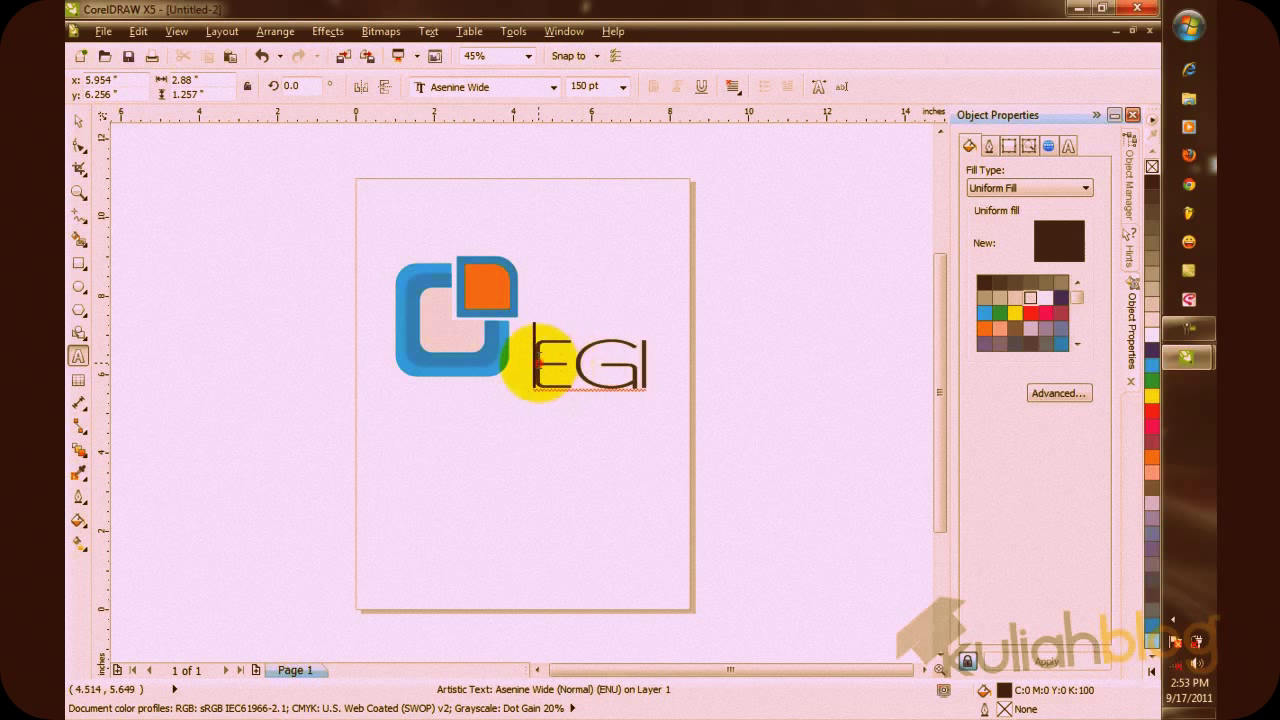
left_click_drag(529, 362, 657, 360)
left_click(552, 87)
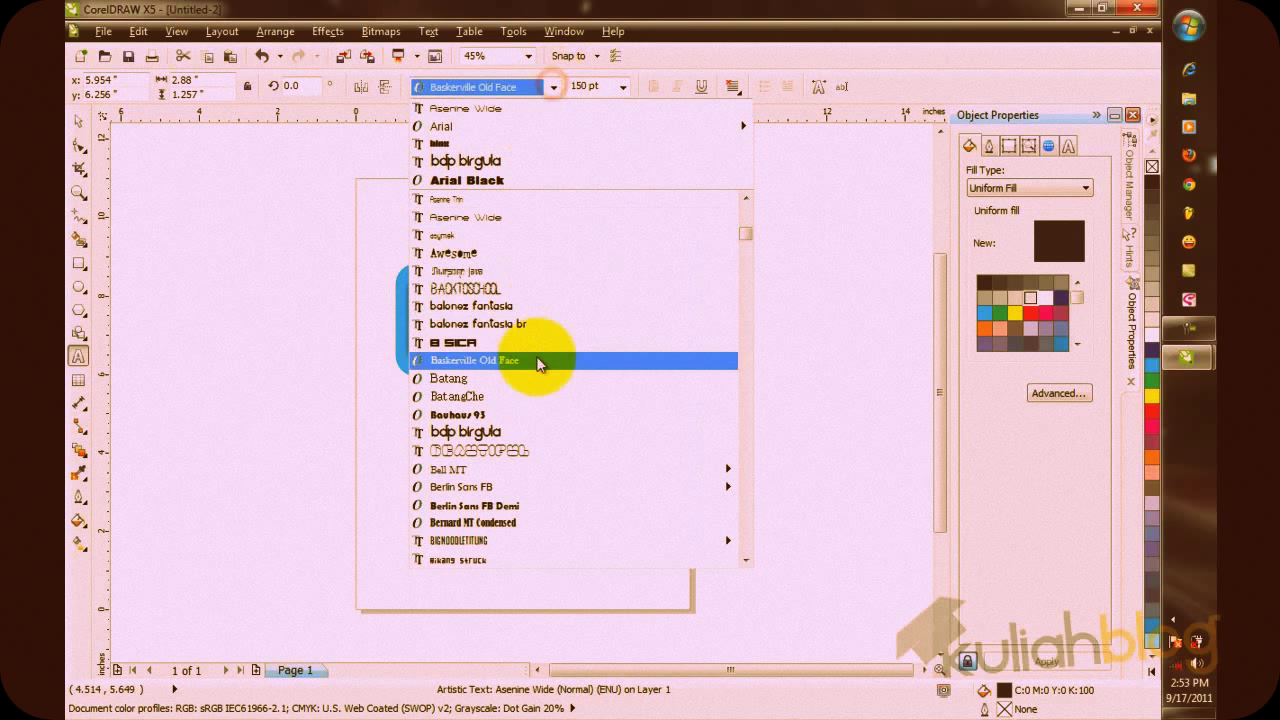
scroll(548, 431, "down", 2)
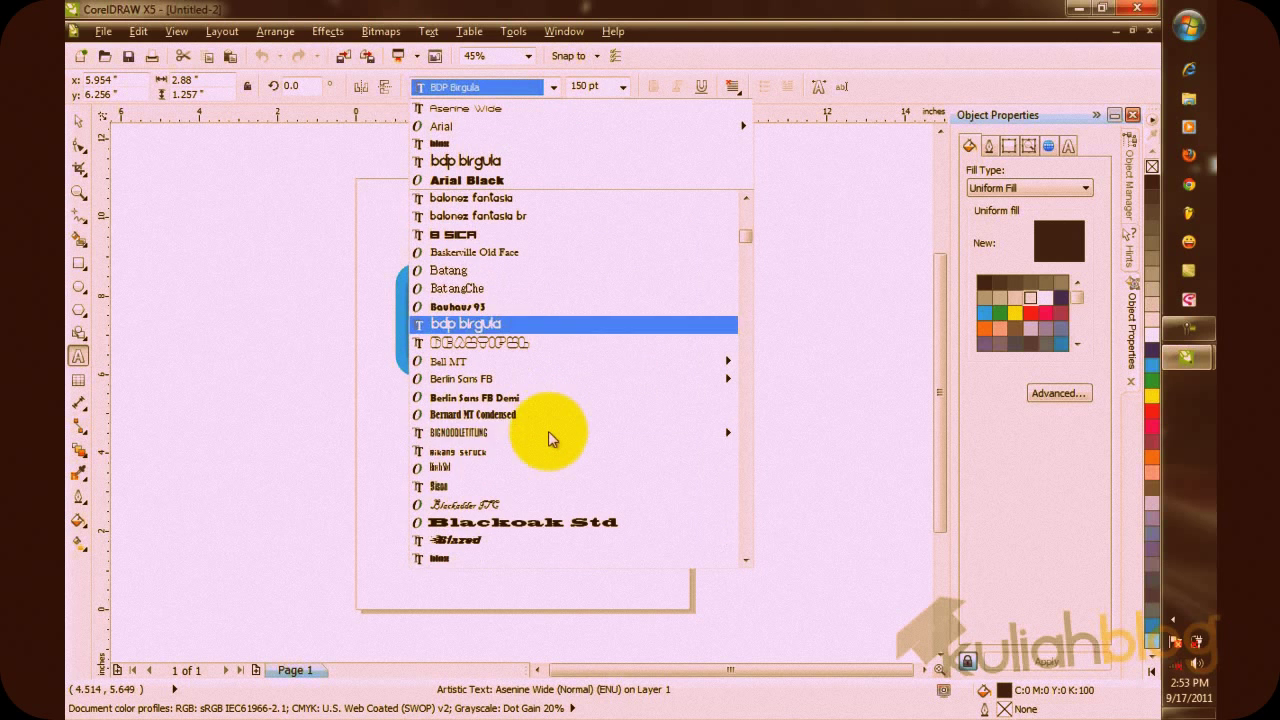
left_click(543, 486)
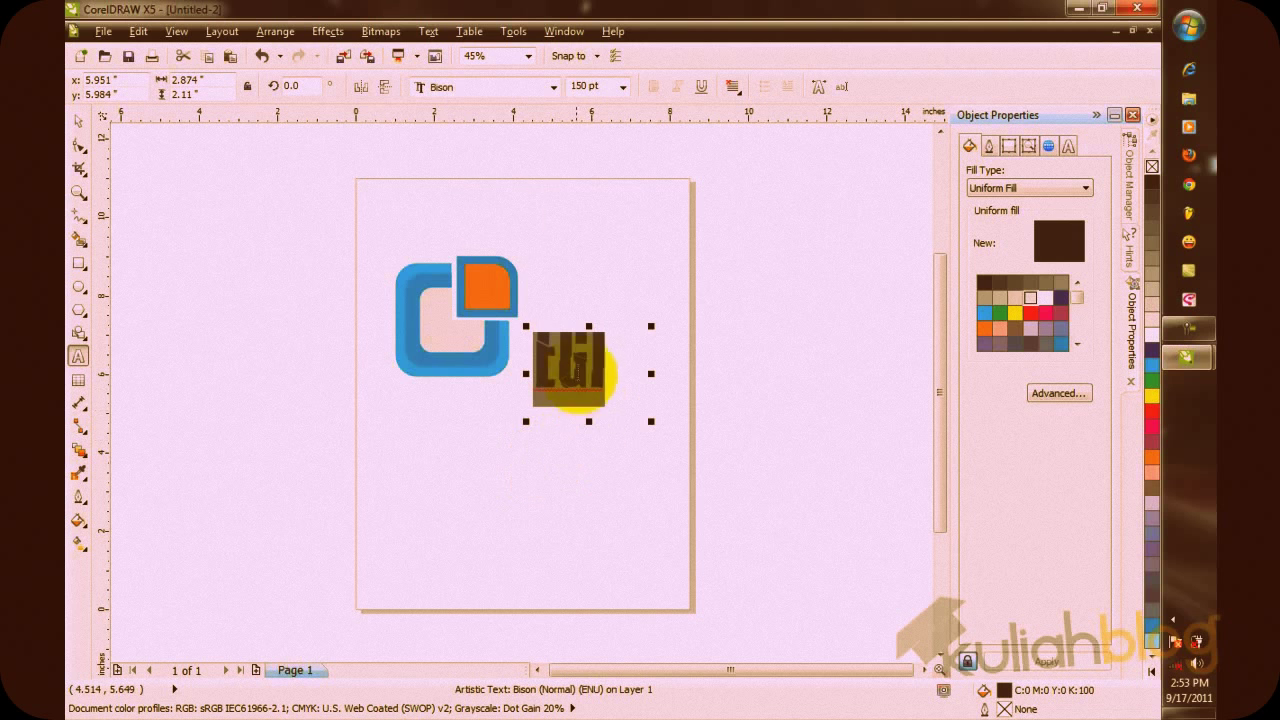
Change the font of the EGI text to blox.
left_click(553, 87)
scroll(546, 420, "down", 3)
mouse_move(539, 412)
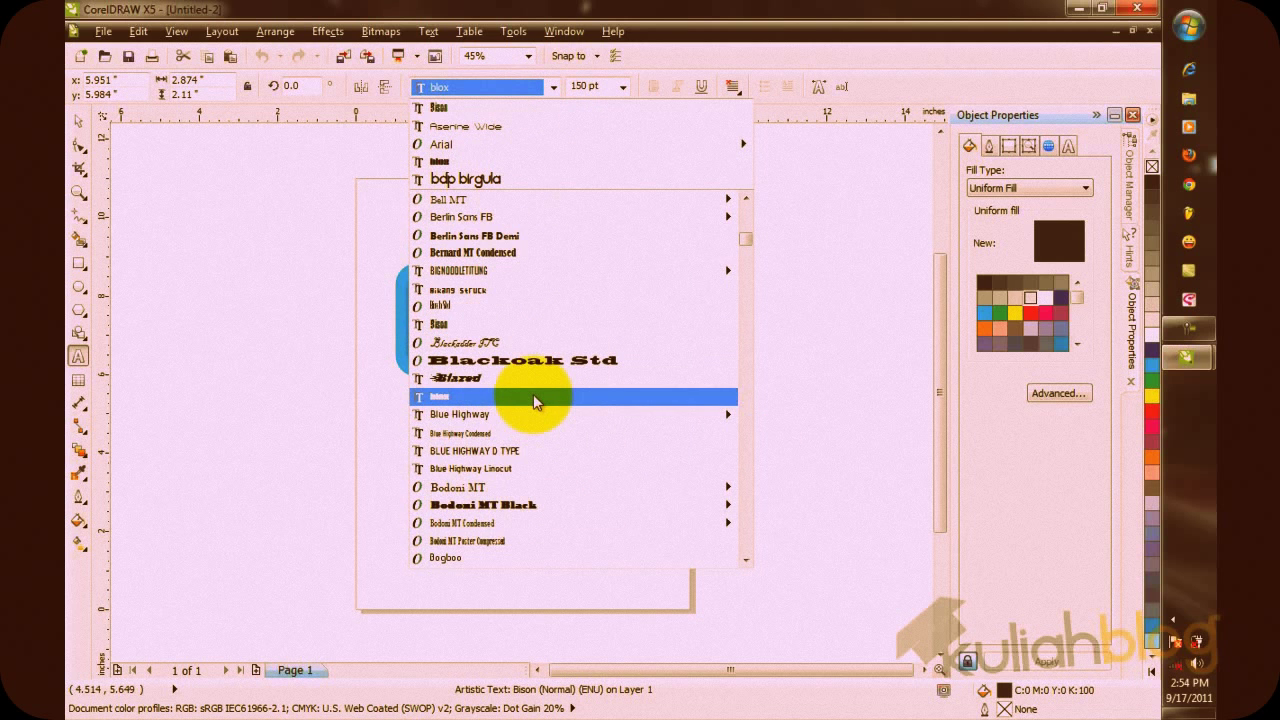
left_click(533, 396)
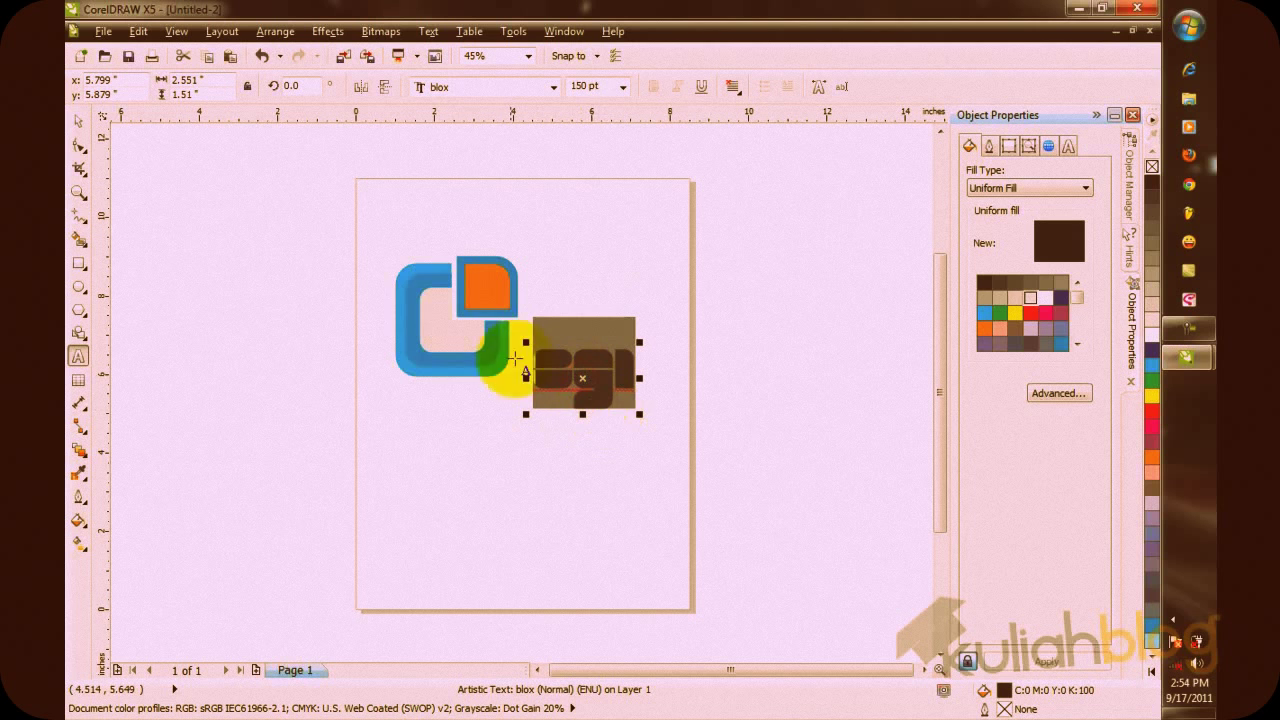
Place the EGI text directly beside the logo symbol and enlarge it proportionally to about 222 pt, roughly 3.78 inches wide.
left_click(80, 122)
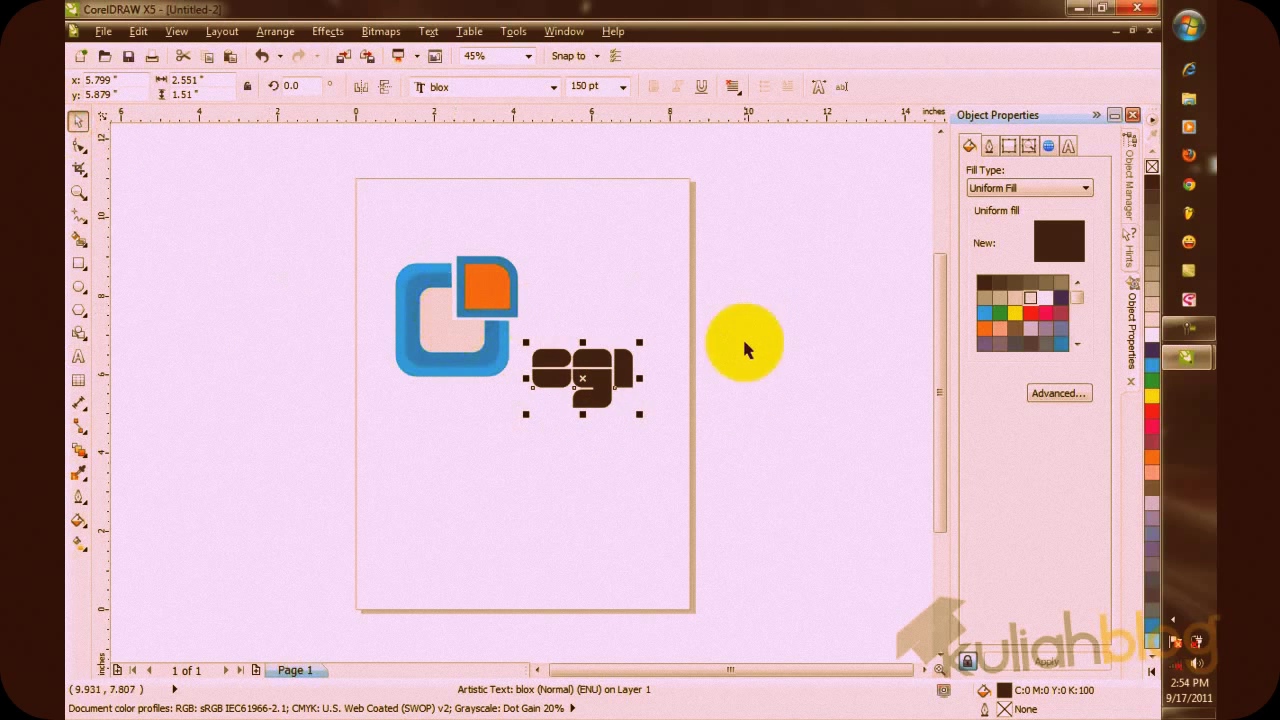
left_click_drag(597, 368, 586, 343)
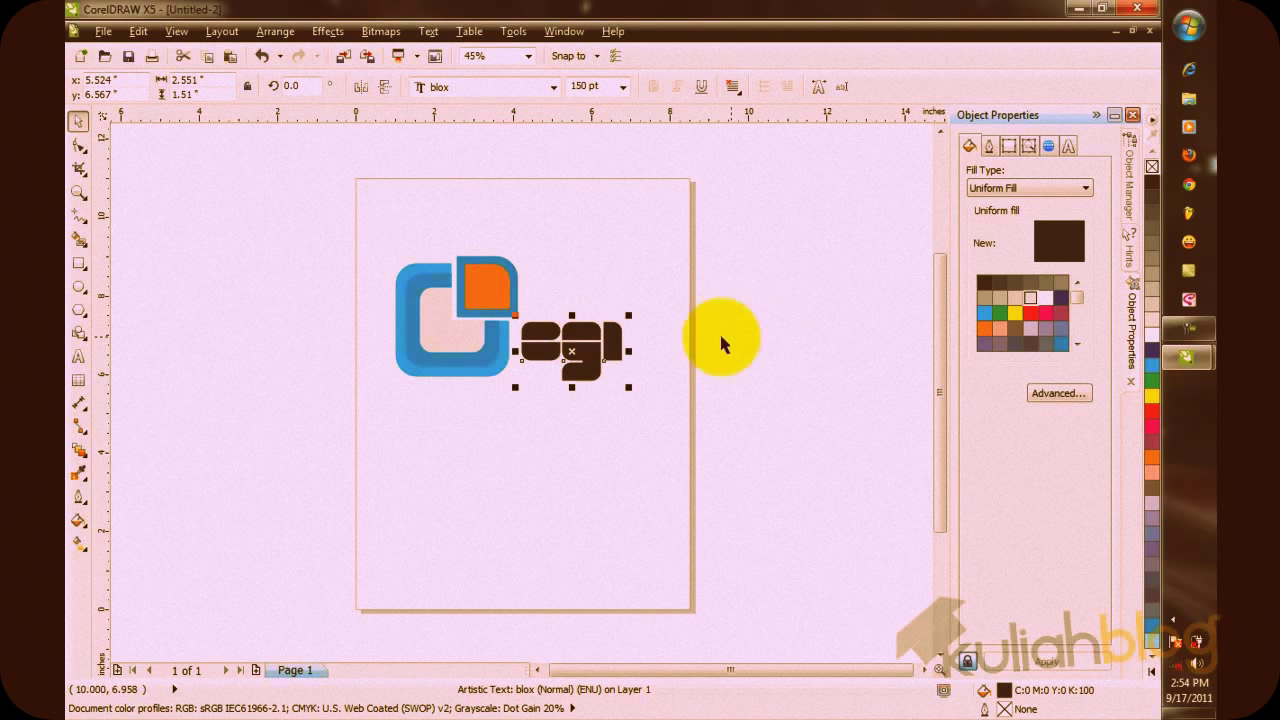
left_click_drag(630, 315, 677, 191)
mouse_move(614, 309)
left_mouse_down()
mouse_move(605, 327)
mouse_move(620, 317)
left_mouse_up()
Fill the EGI text with cyan (C100) and give it a 4.0 pt outline.
left_click(994, 310)
left_click(988, 311)
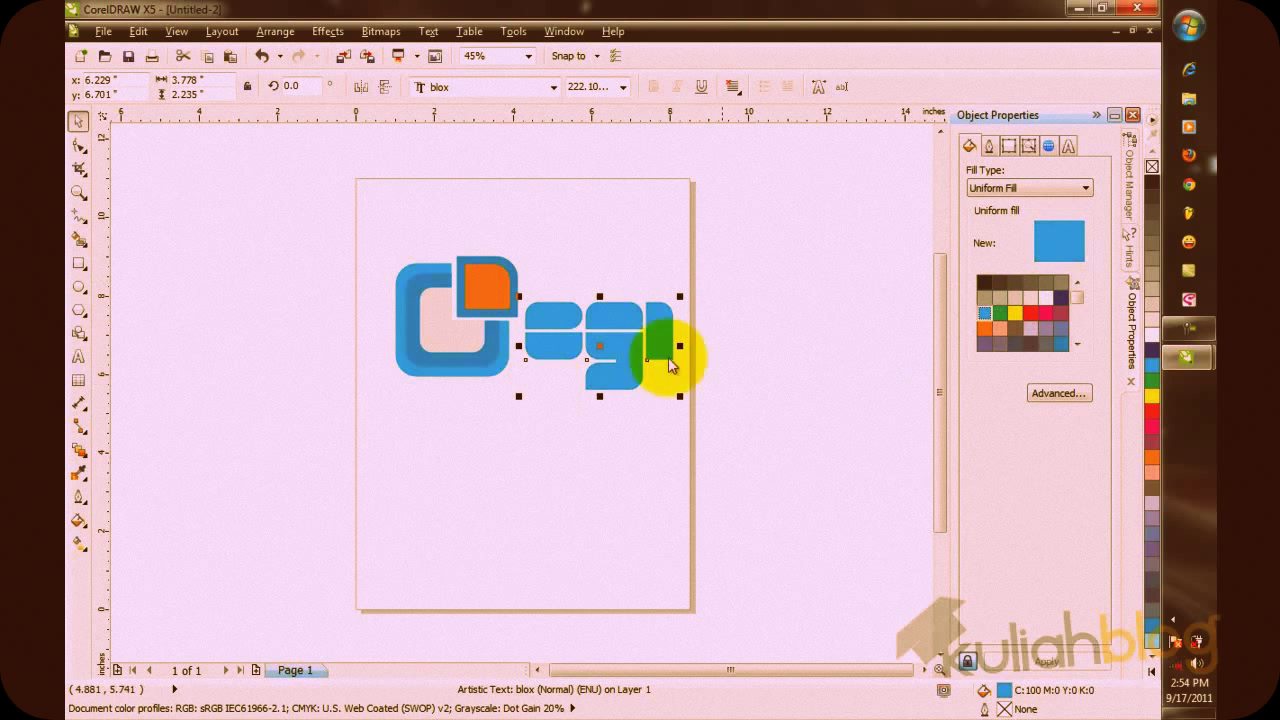
left_click(989, 146)
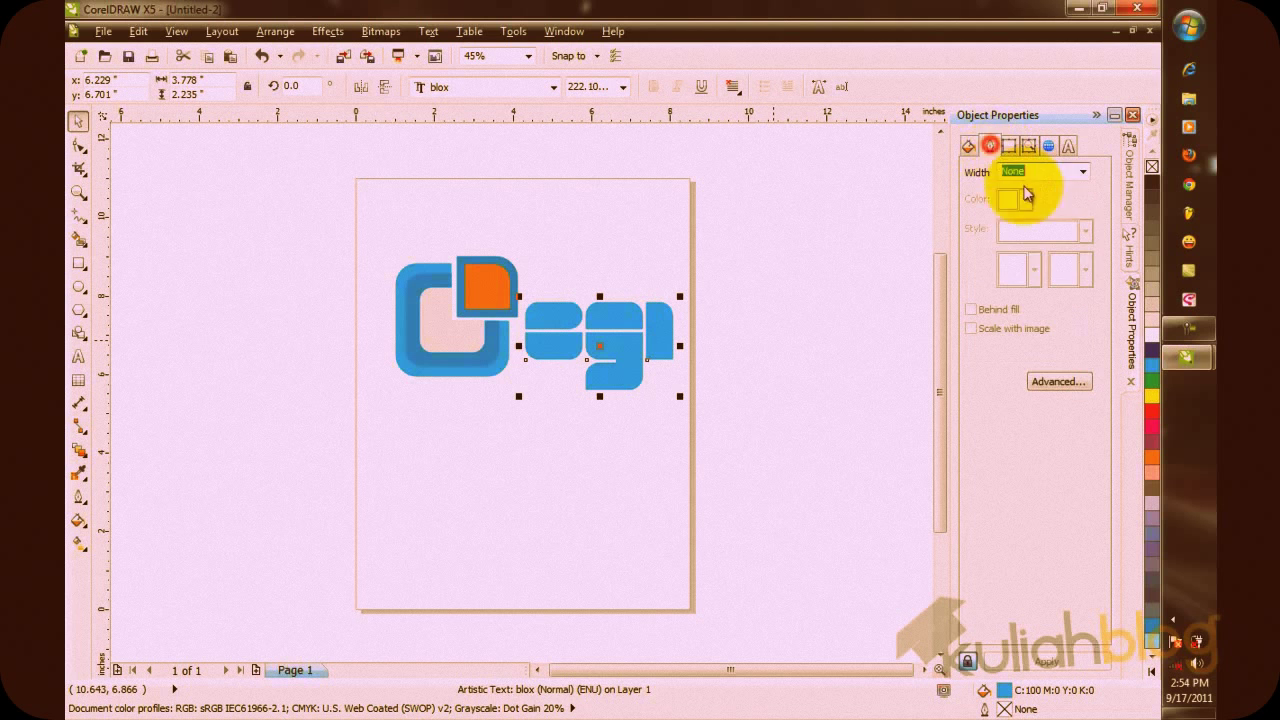
left_click(1082, 172)
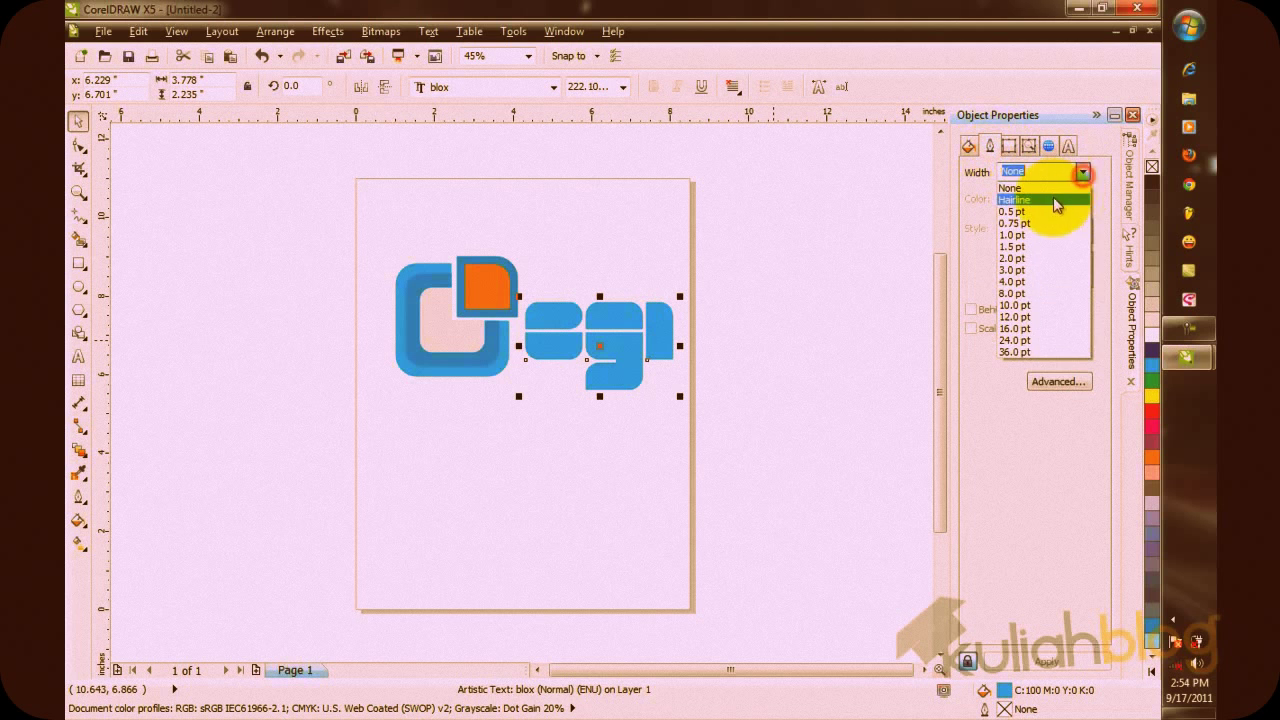
left_click(1064, 281)
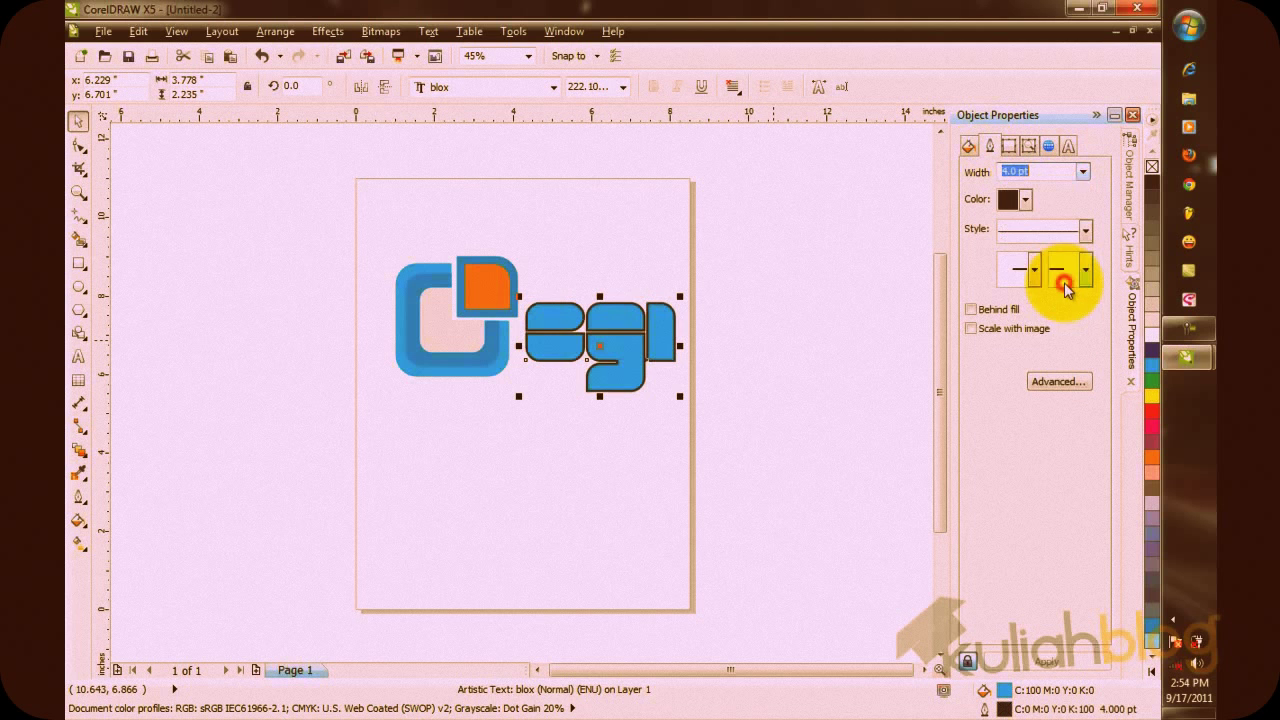
Try a light grey (K20) and an orange (M60 Y100) outline colour on the EGI text.
left_click(1026, 200)
left_click(1031, 238)
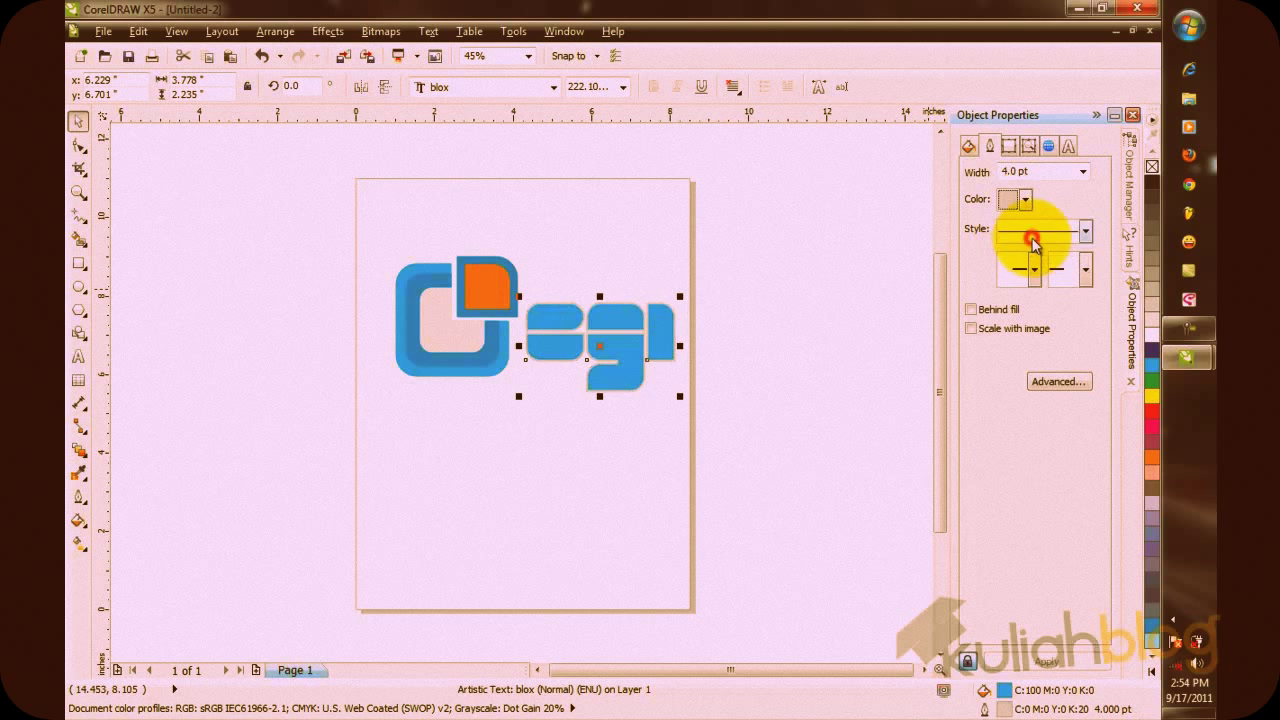
left_click(1025, 200)
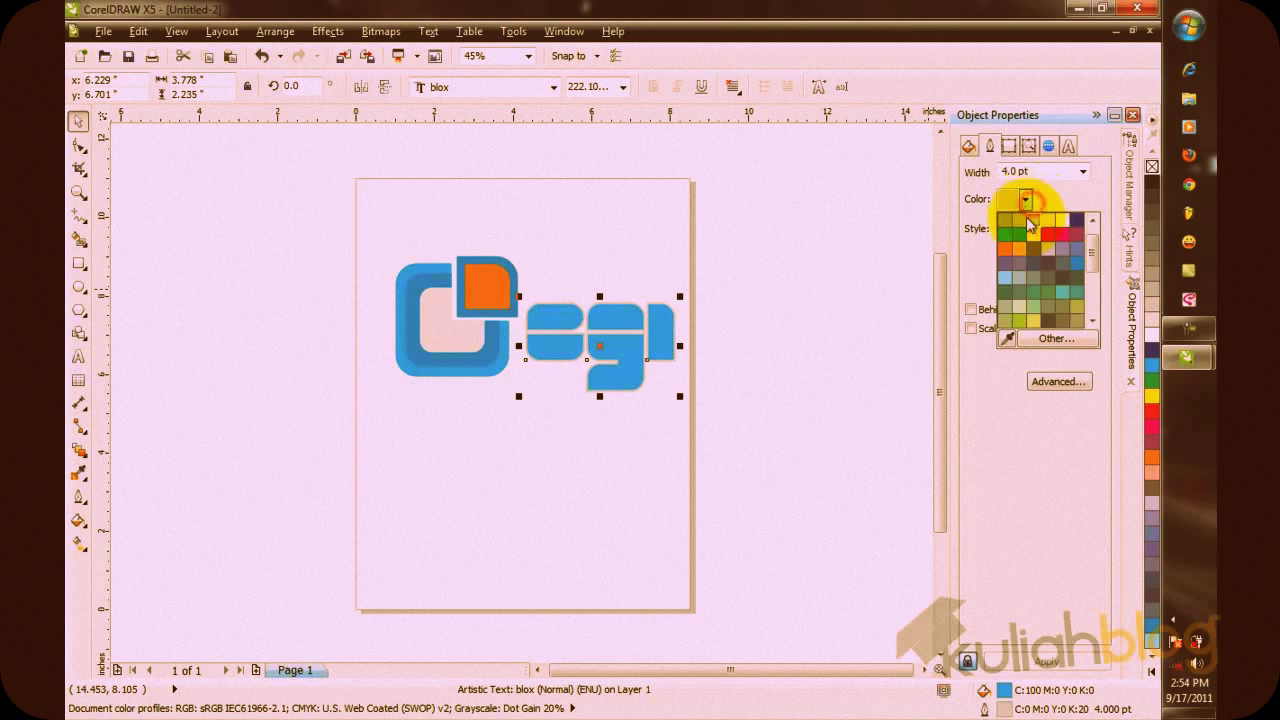
left_click(1006, 244)
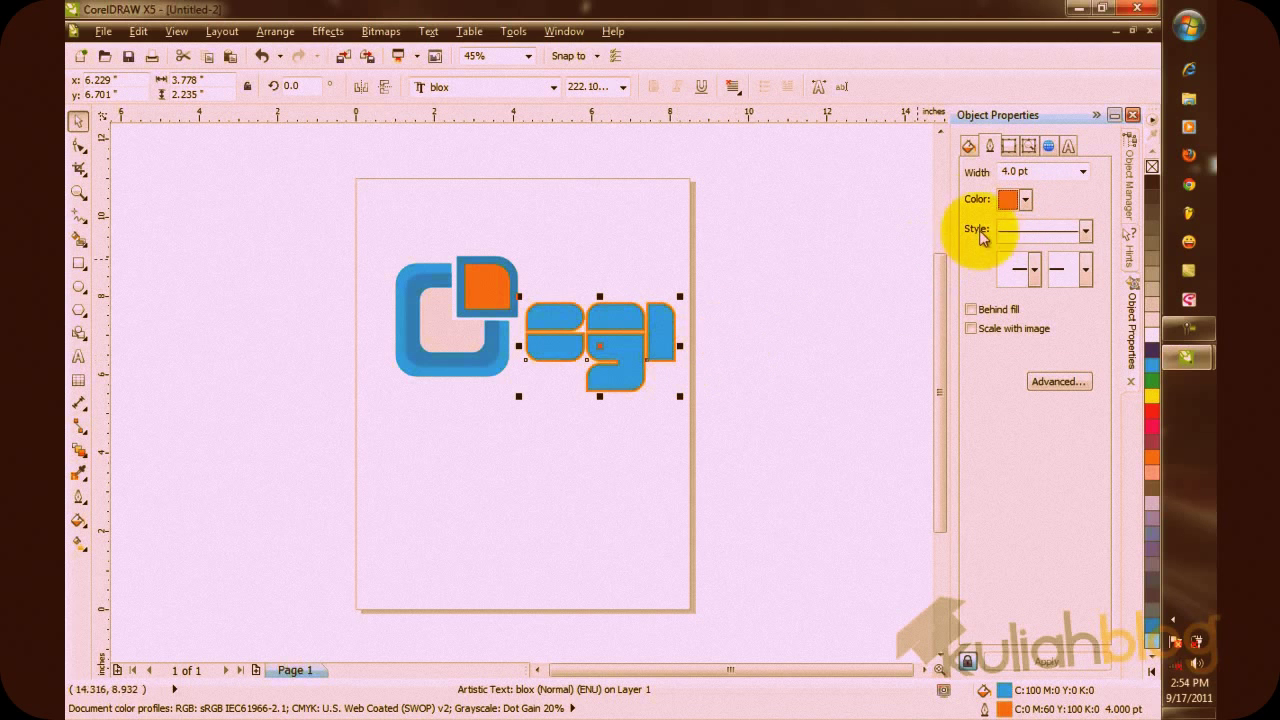
Set the EGI text outline colour to a darker blue (C100 M20) and check the letter edges up close.
left_click(1025, 199)
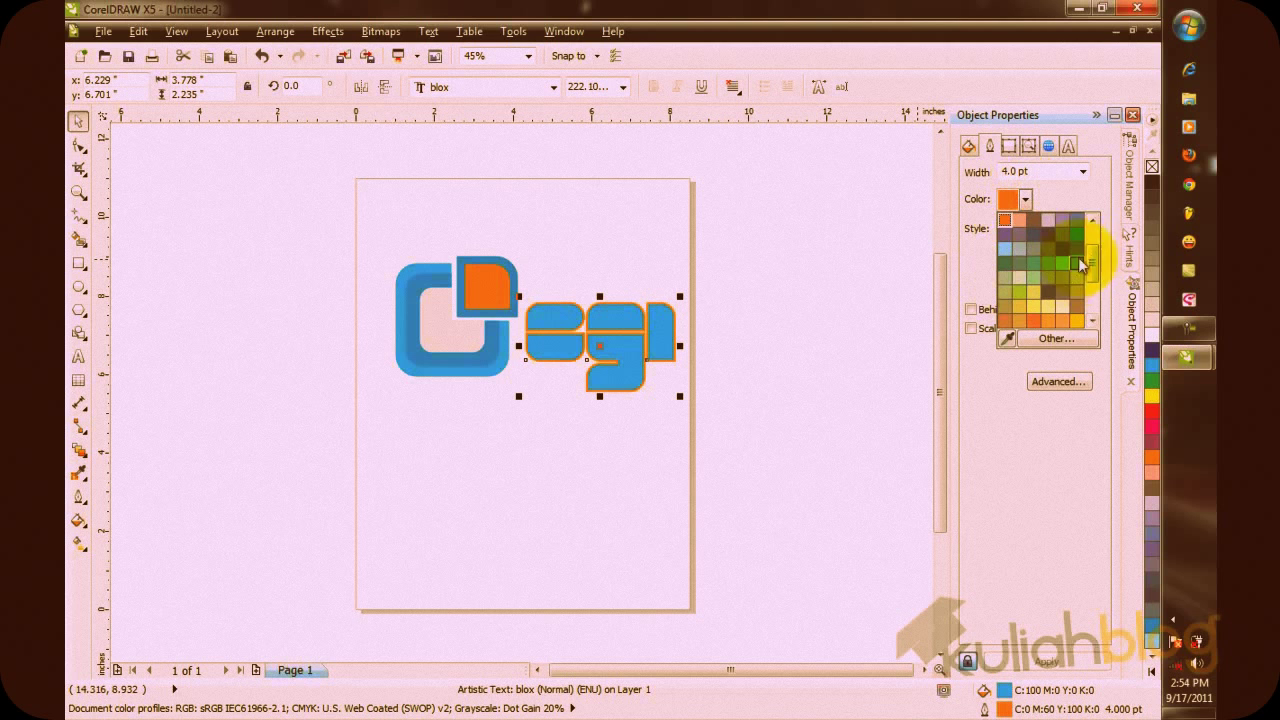
left_click(1075, 234)
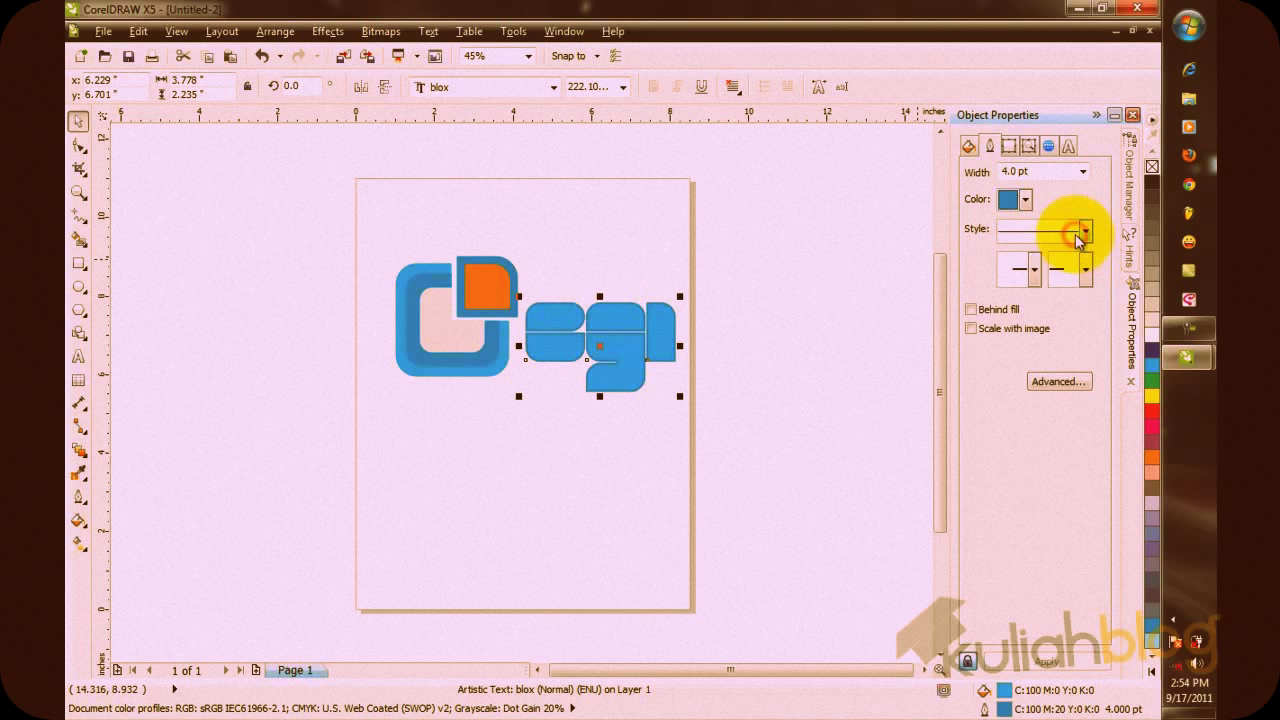
left_click(853, 299)
scroll(776, 377, "up", 2)
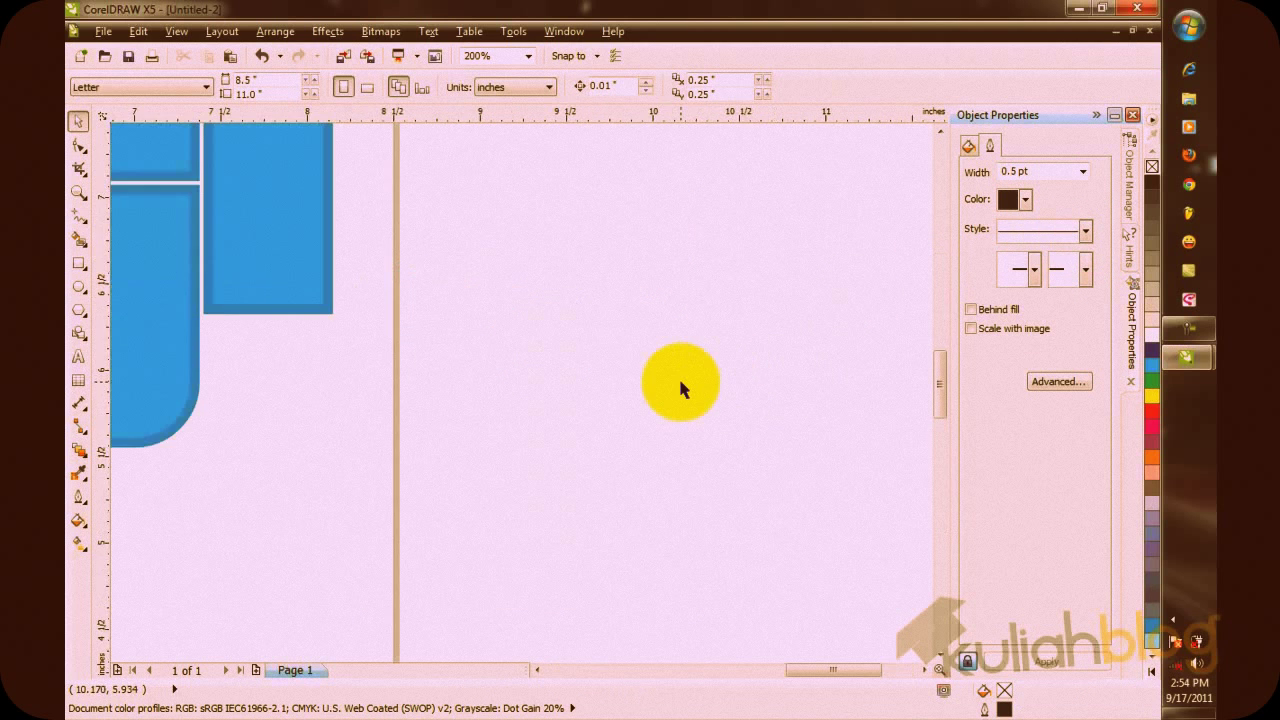
scroll(681, 382, "down", 2)
Shift the EGI text slightly so it sits just beside the symbol, centred at about x 6.15, y 6.56 inches.
mouse_move(530, 360)
left_mouse_down()
mouse_move(500, 357)
mouse_move(522, 362)
left_mouse_up()
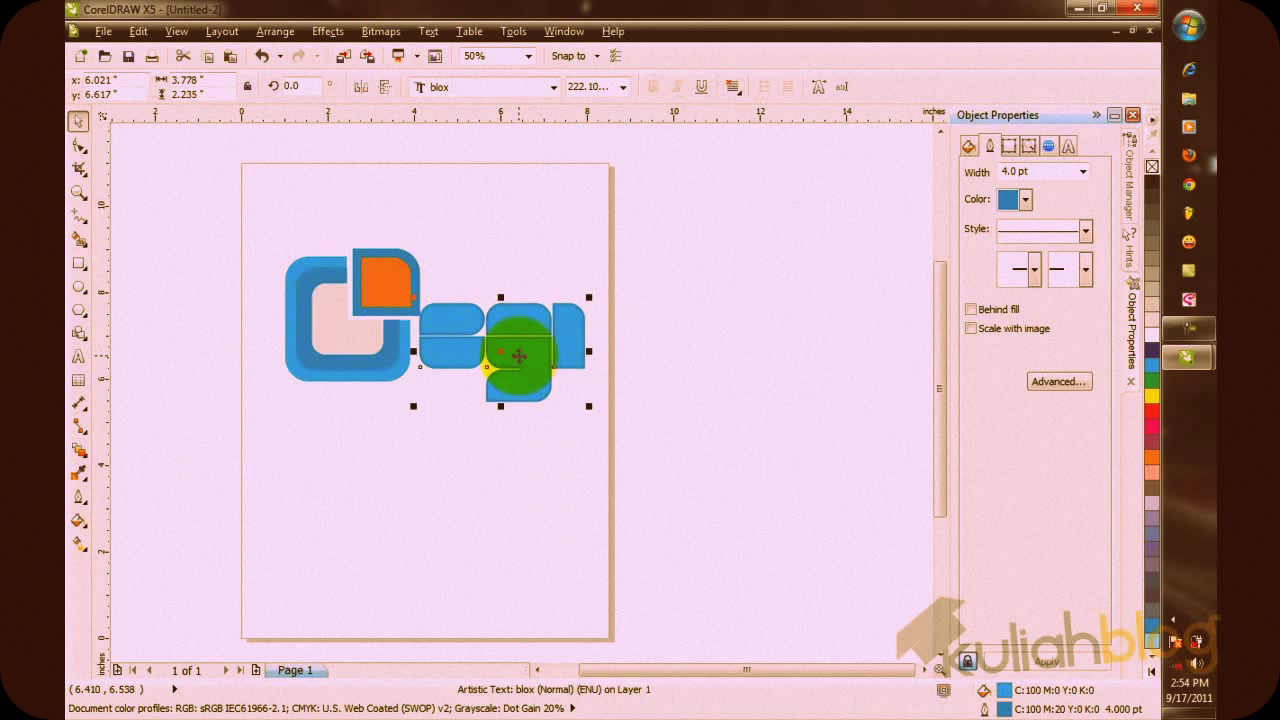
left_click(634, 320)
left_click(527, 352)
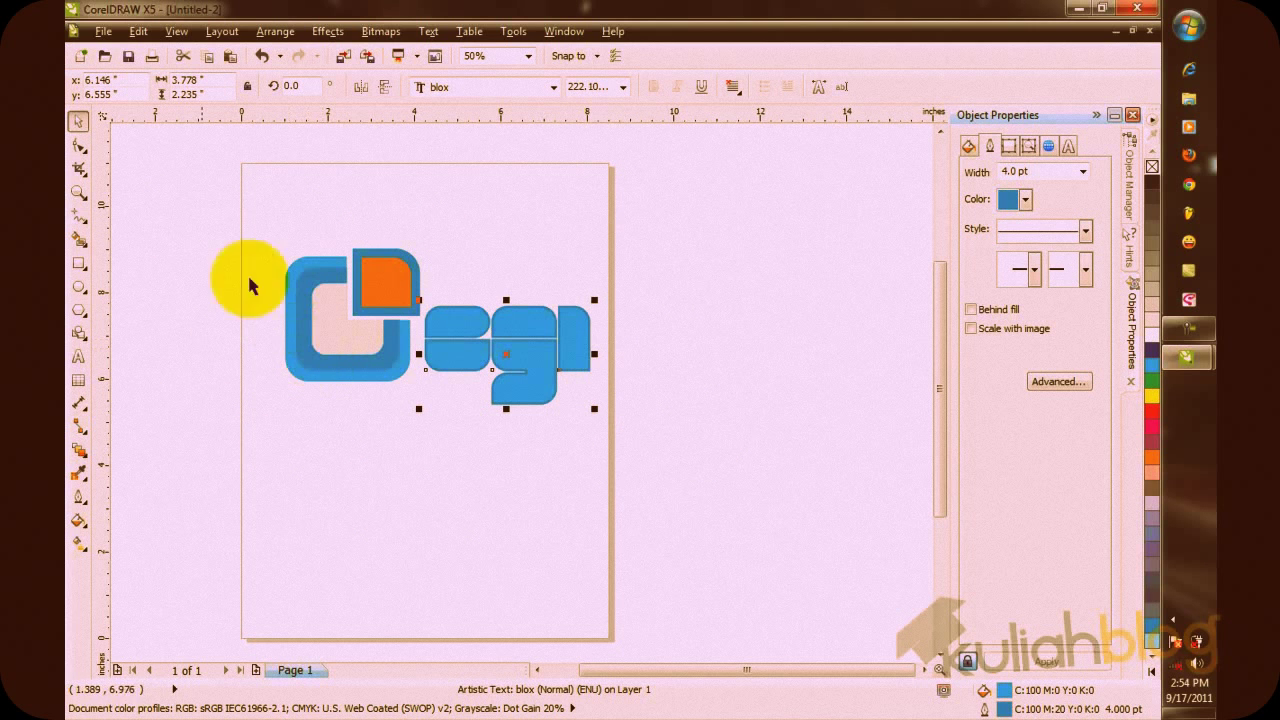
Start exporting the artwork to the Desktop as a JPEG bitmap named "logo egi".
left_click(92, 32)
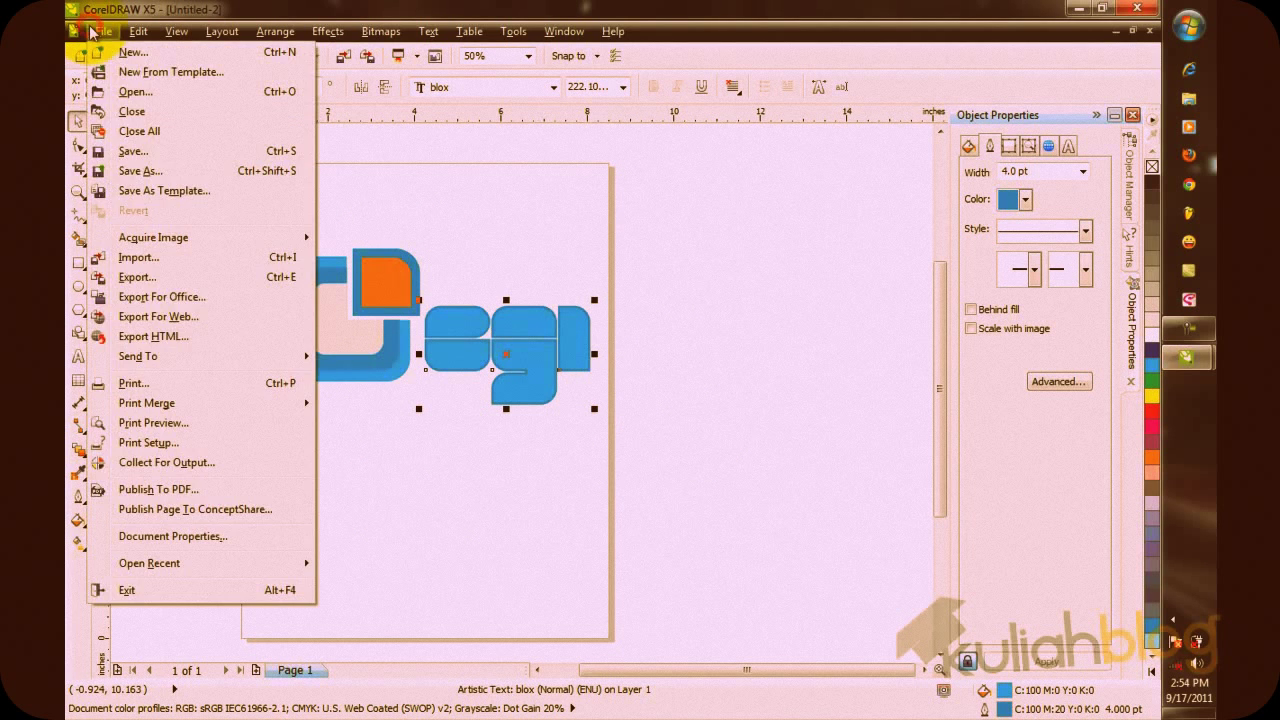
left_click(181, 280)
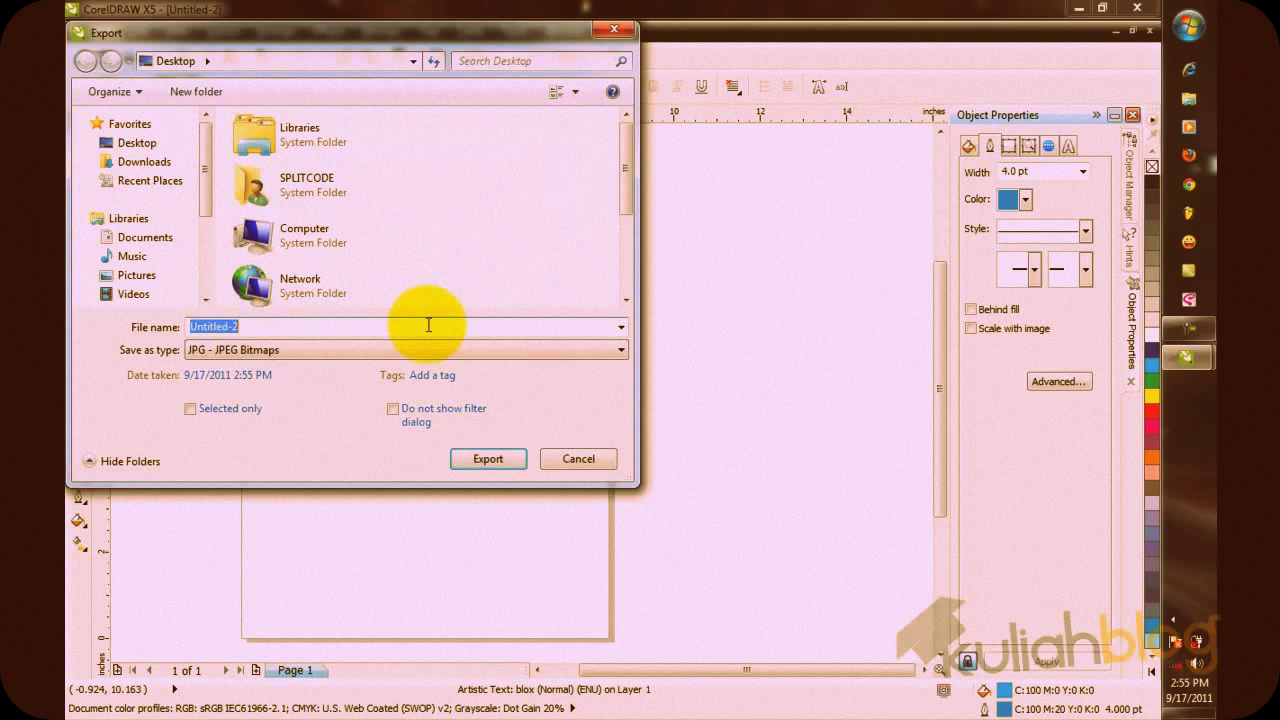
type("logo")
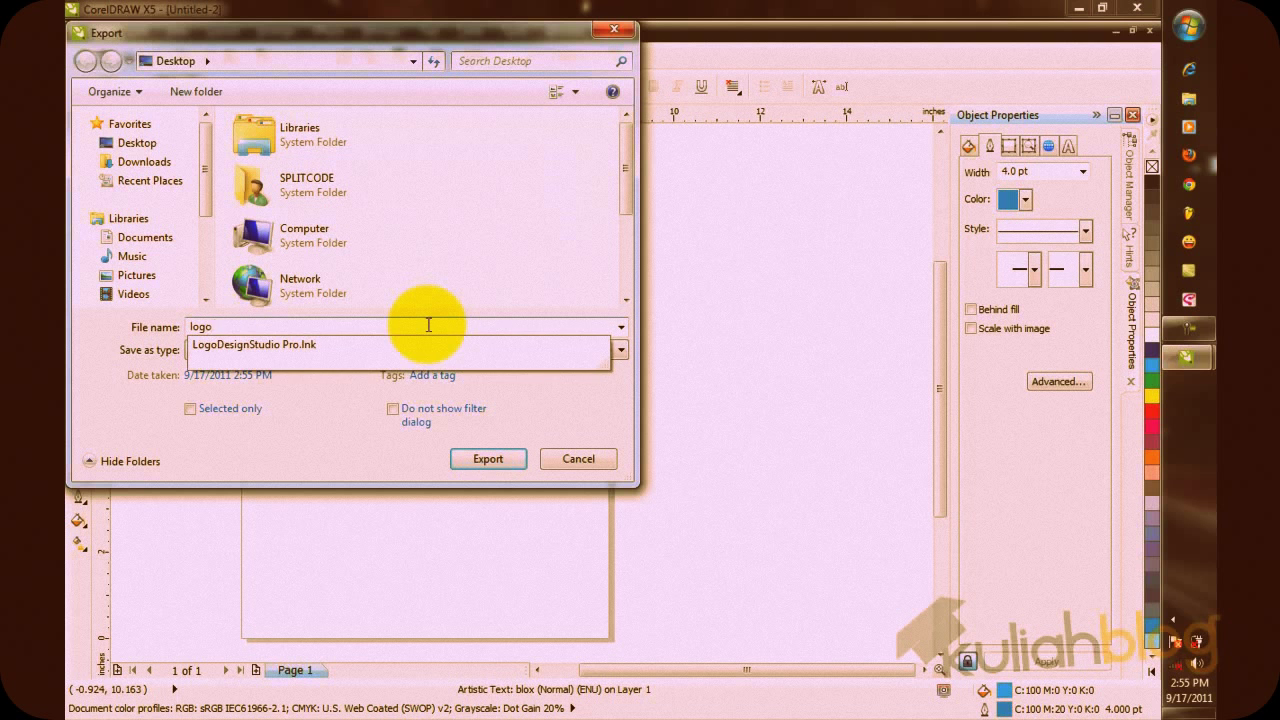
type(" egi")
key("Return")
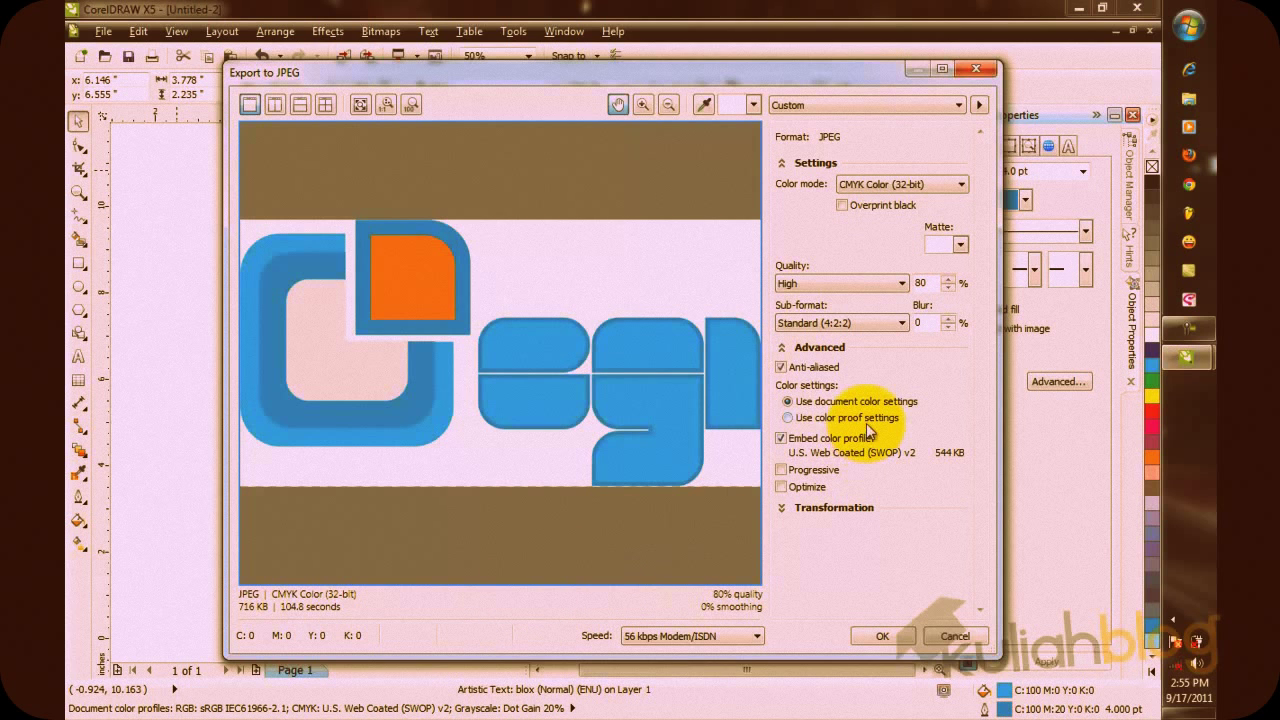
left_click(866, 323)
left_click(869, 328)
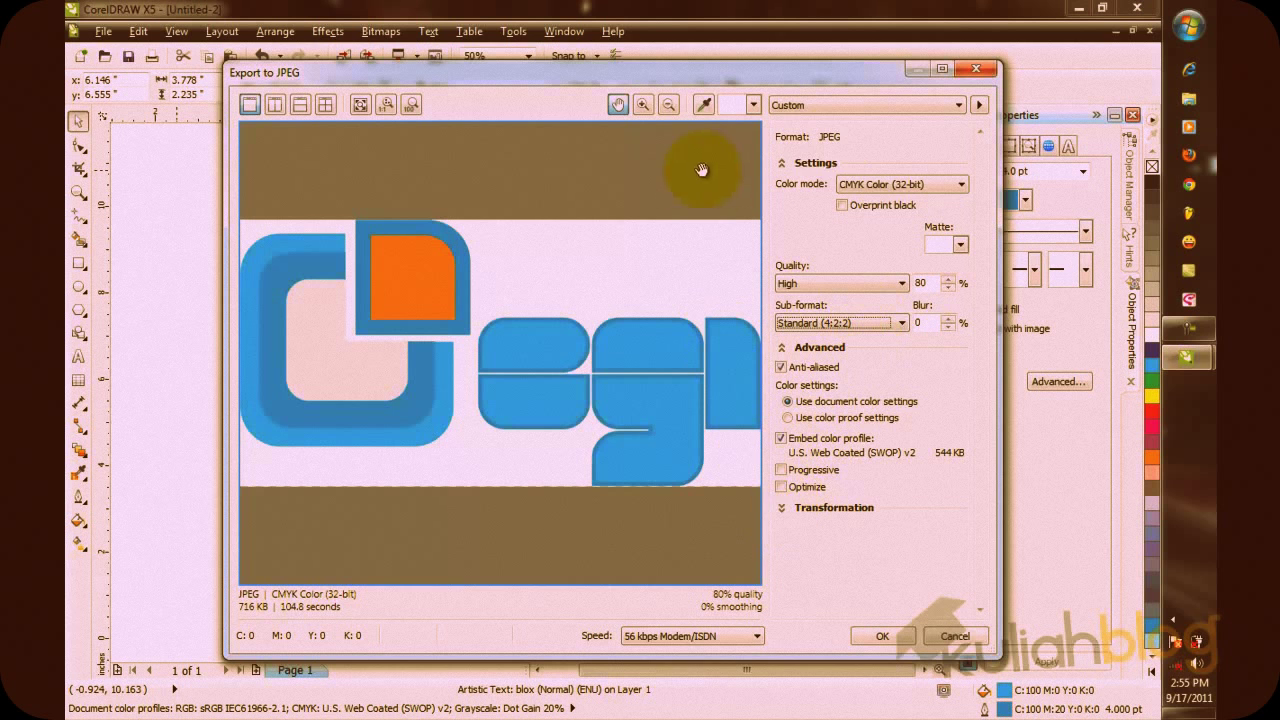
left_click(815, 165)
left_click(815, 165)
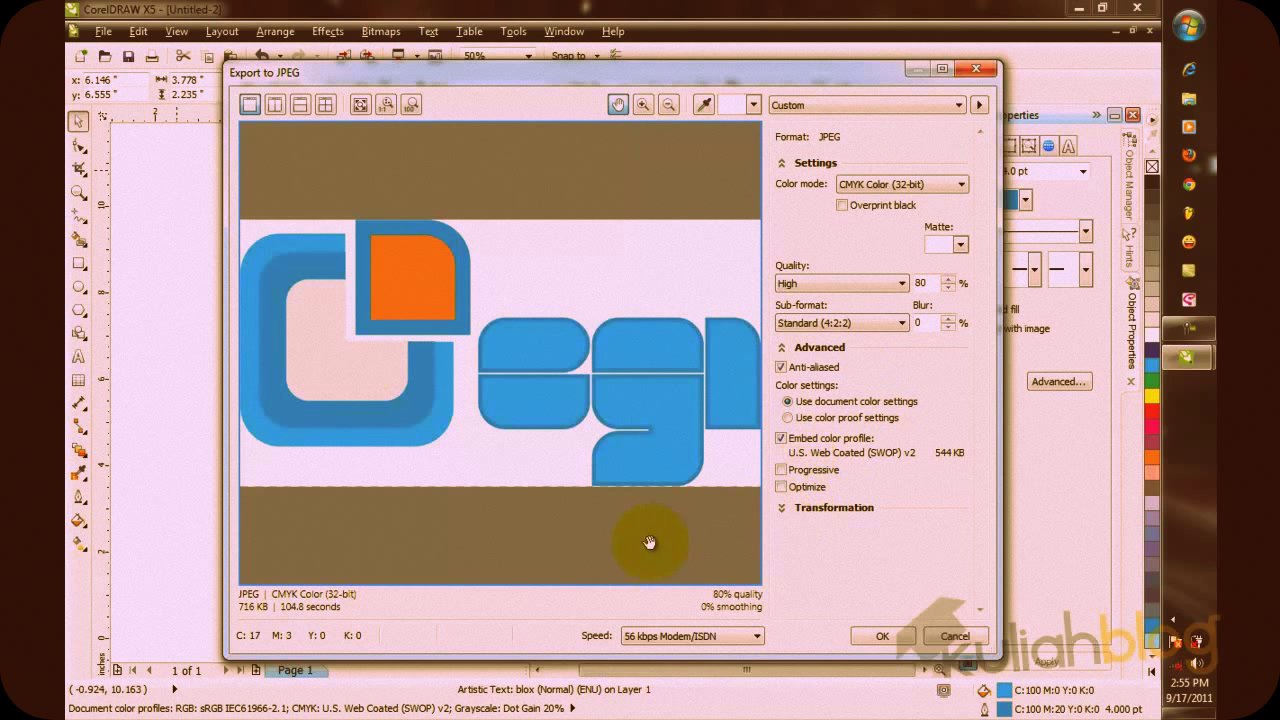
left_click_drag(586, 400, 591, 350)
Apply the Low quality JPEG preset to the export.
left_click(843, 106)
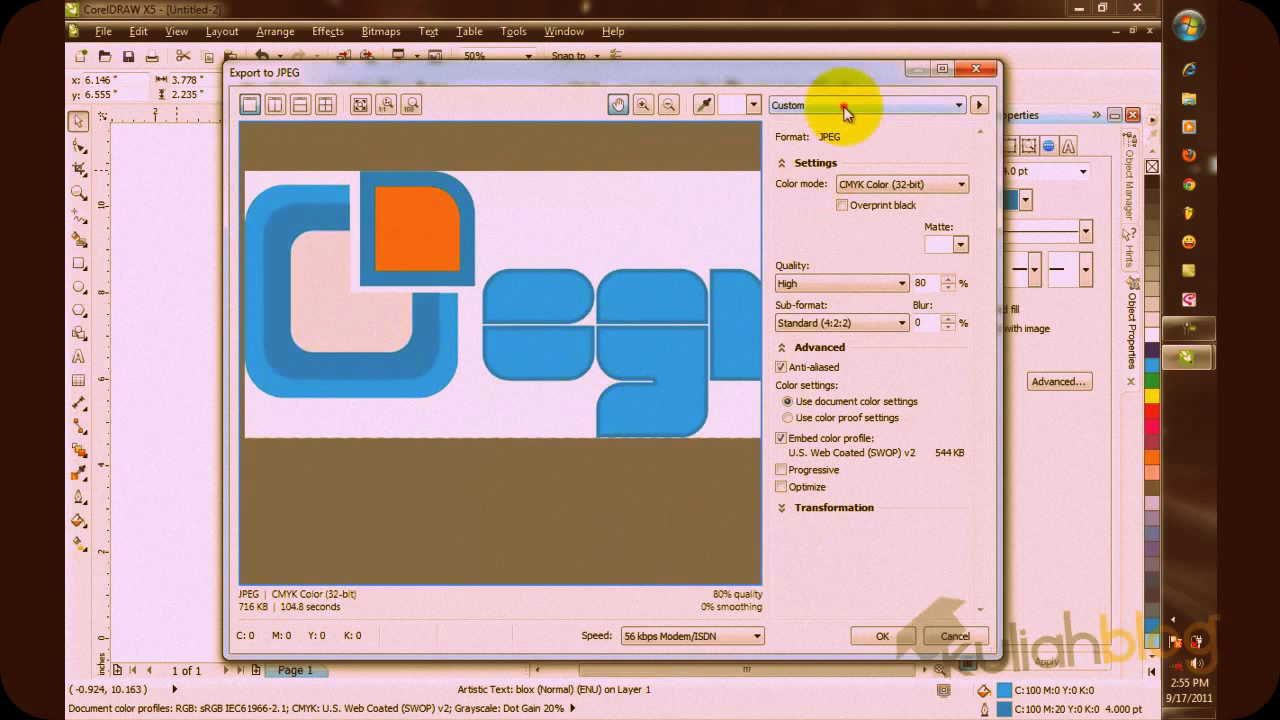
left_click(844, 122)
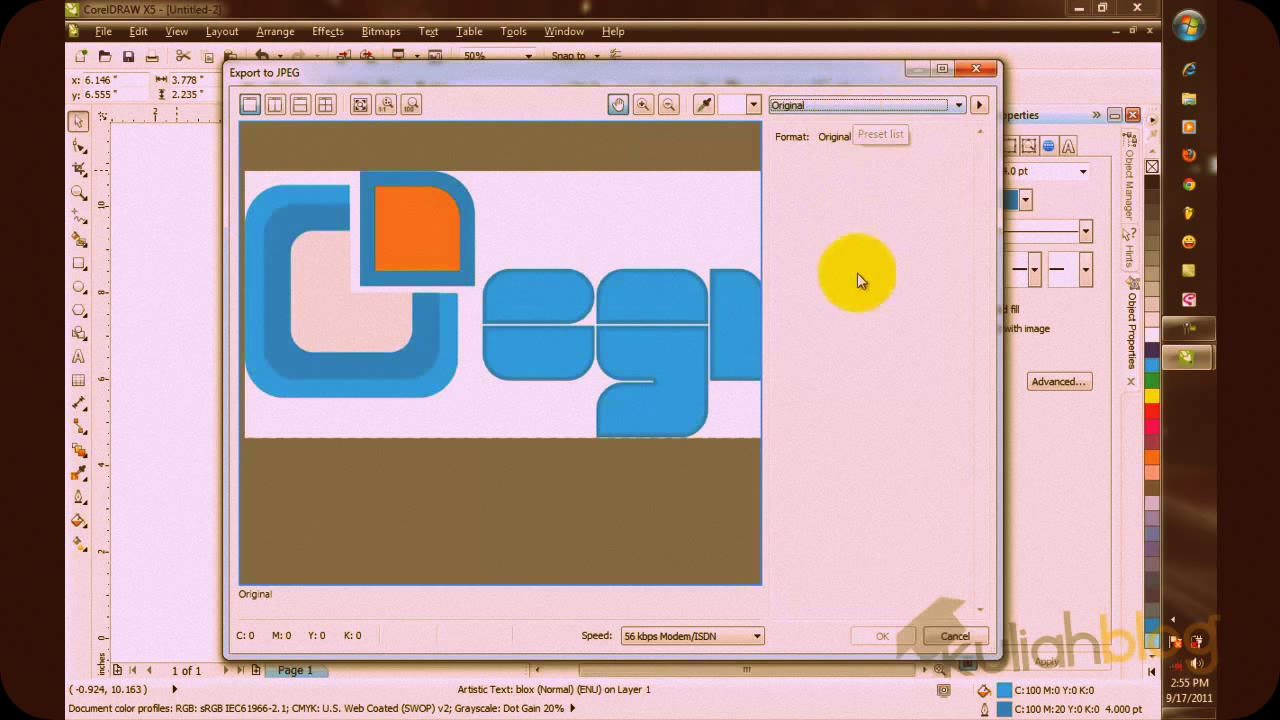
left_click(880, 108)
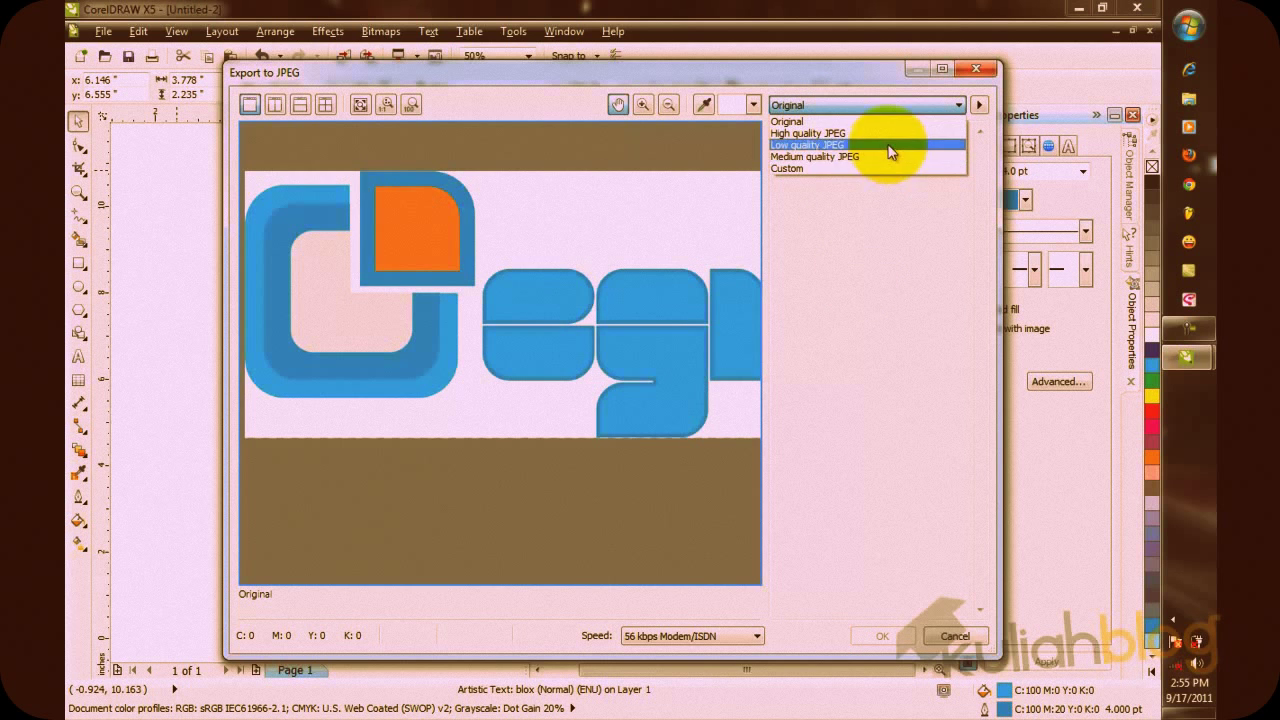
left_click(885, 145)
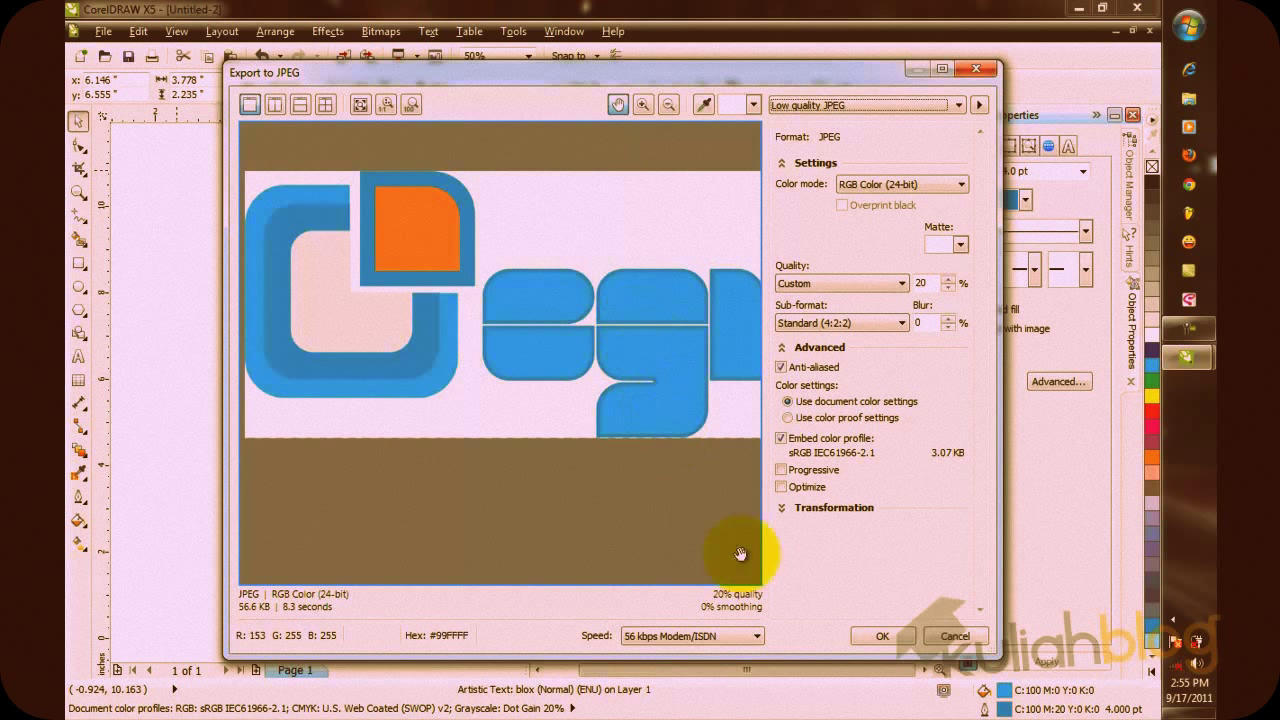
Set the export units to pixels and the image width to 400 px, keeping the aspect ratio, and complete the JPEG export.
left_click(780, 508)
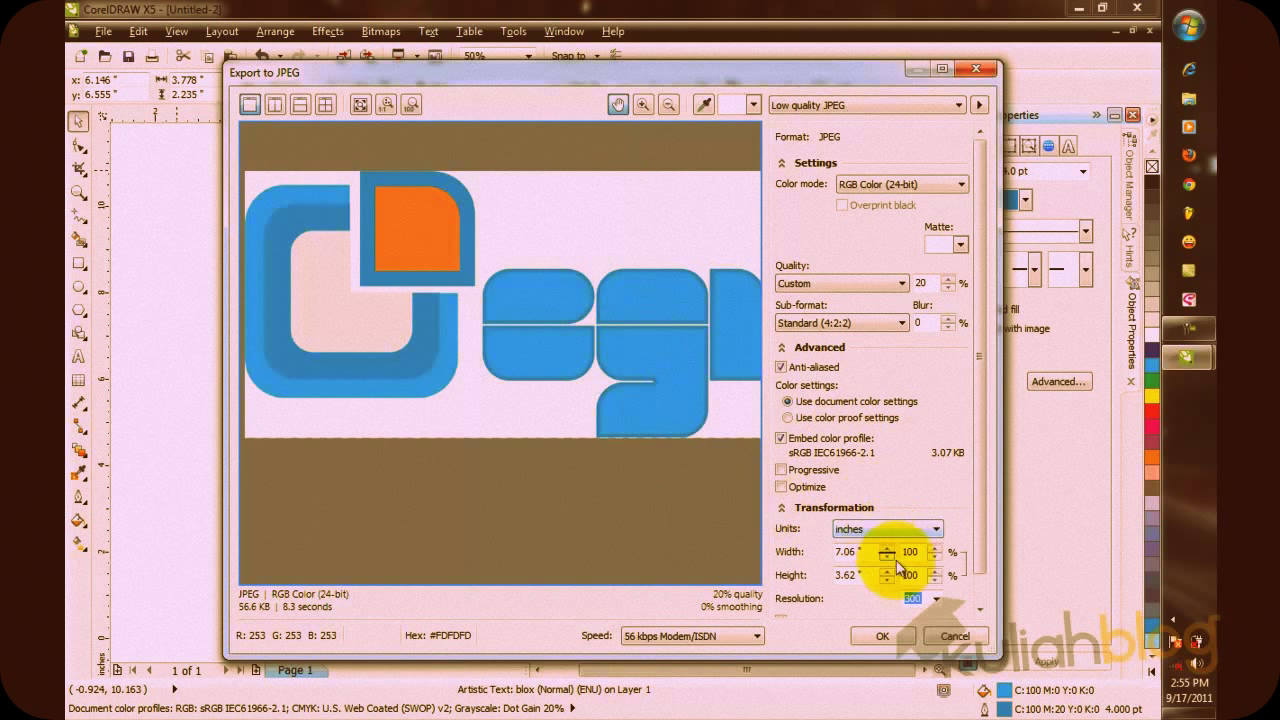
left_click(922, 538)
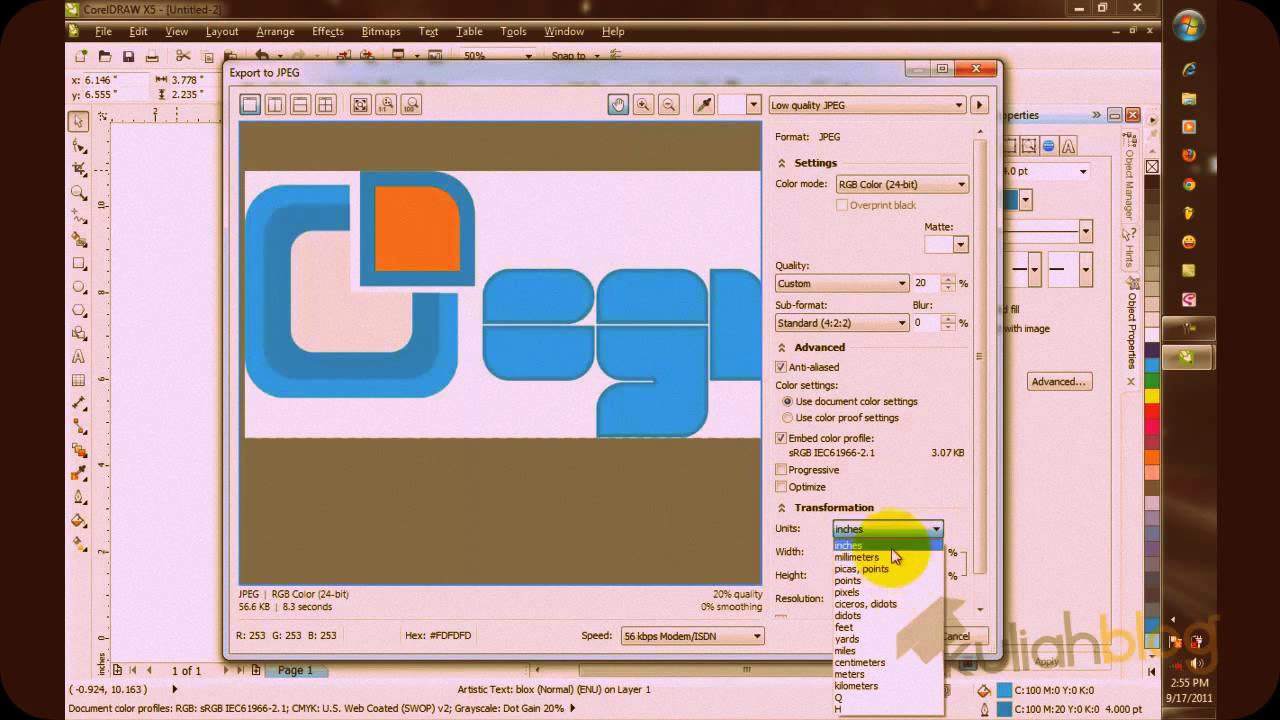
left_click(893, 599)
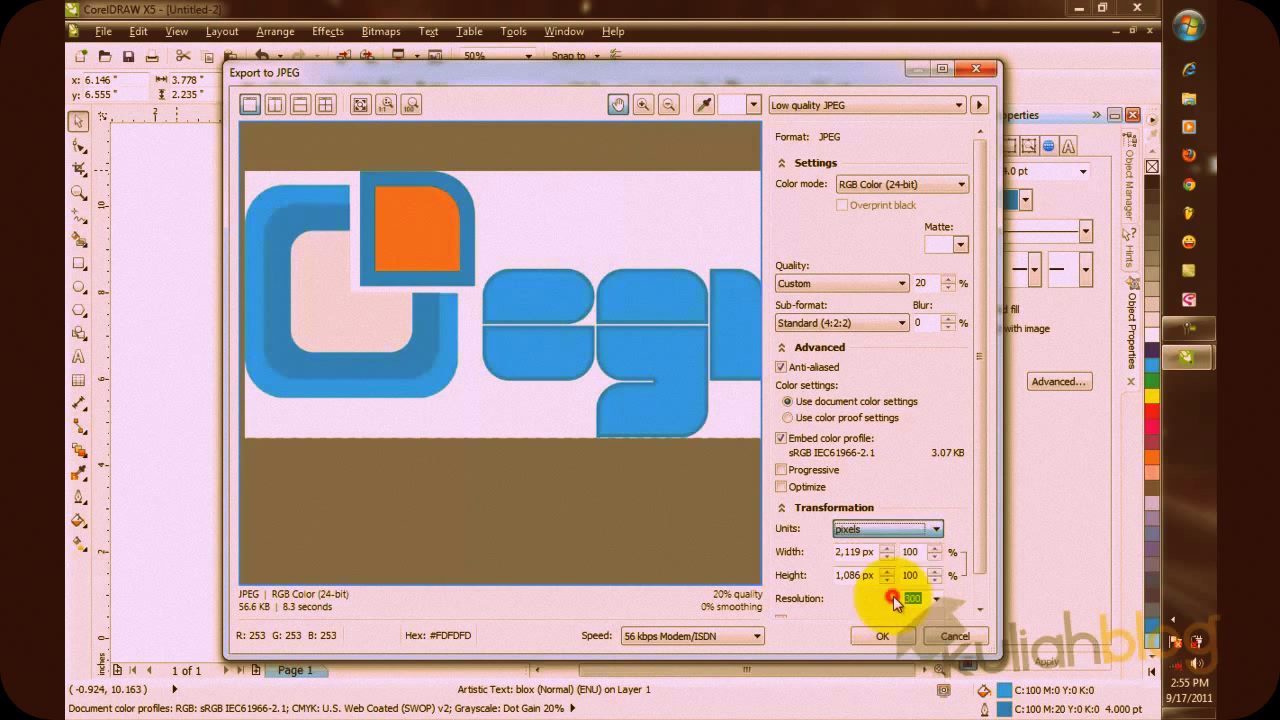
left_click(858, 551)
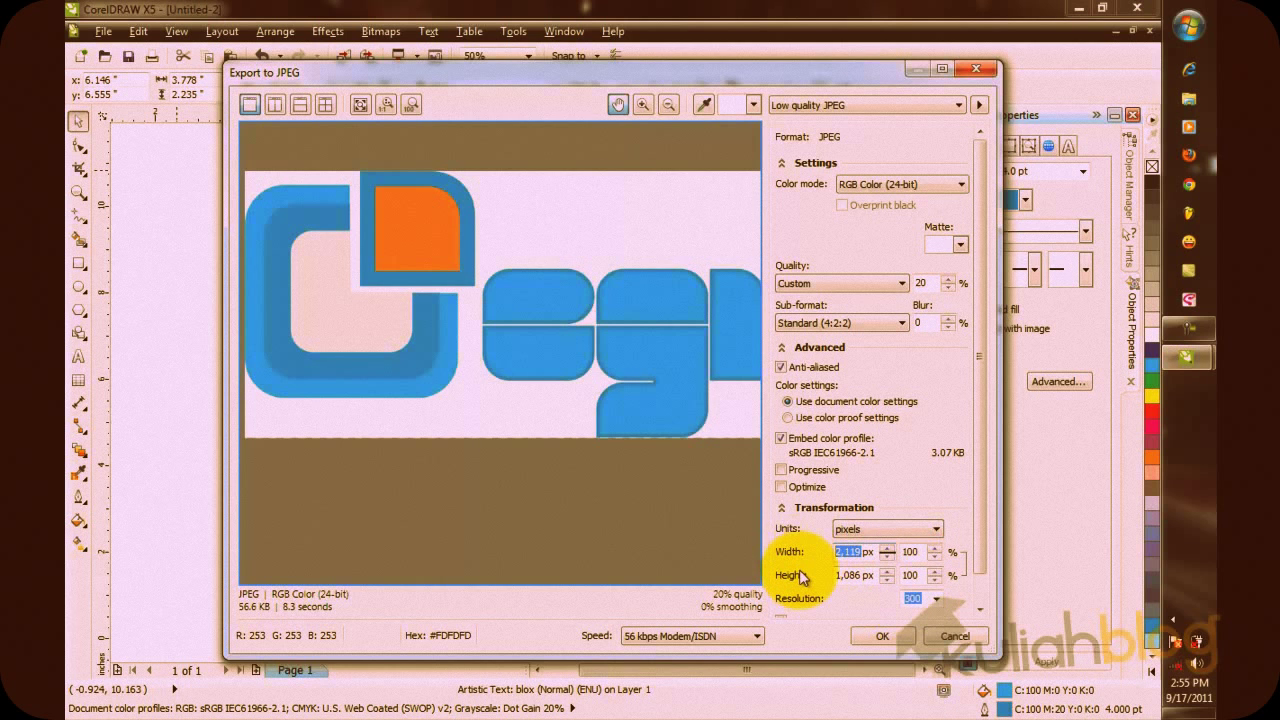
type("400")
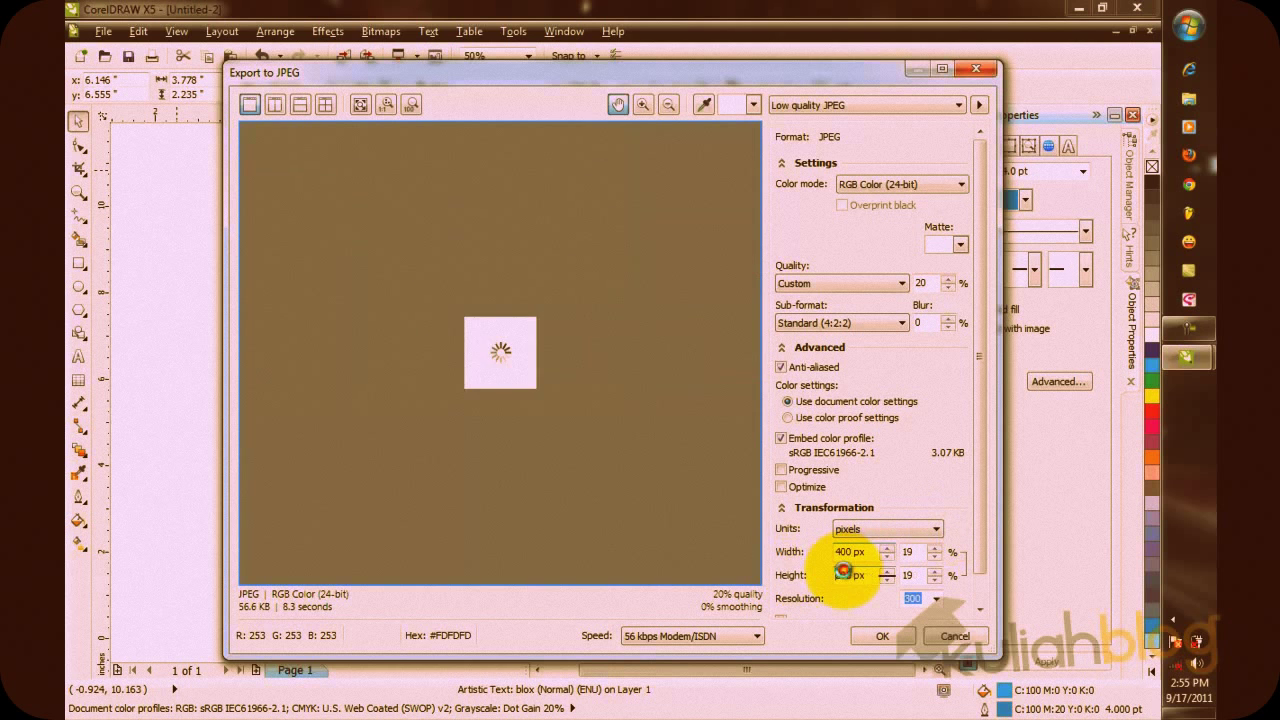
left_click(840, 575)
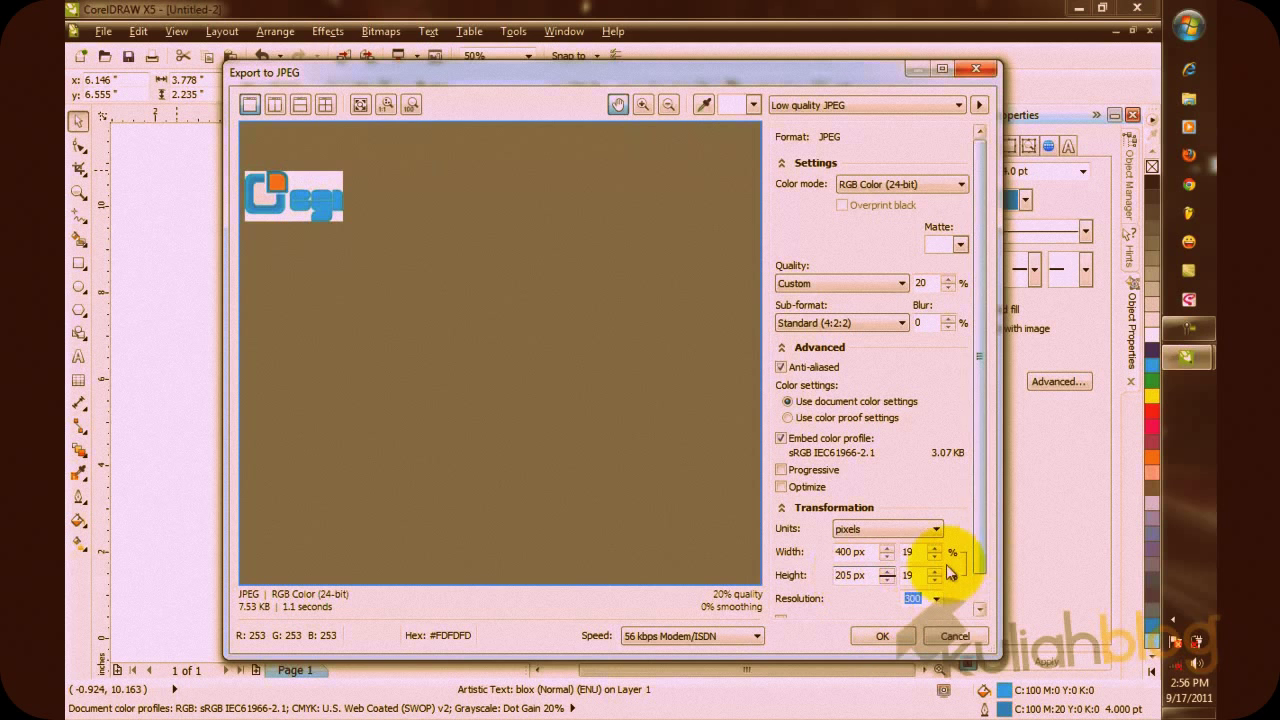
scroll(980, 555, "down", 1)
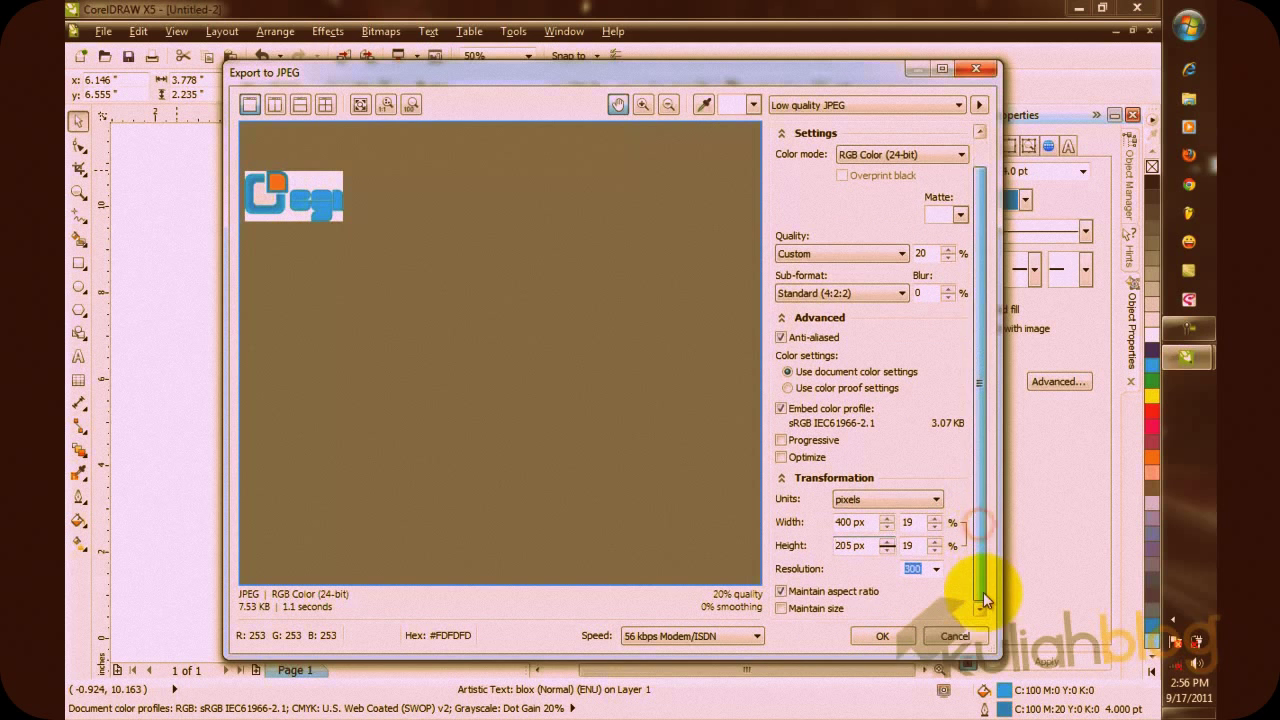
left_click(900, 638)
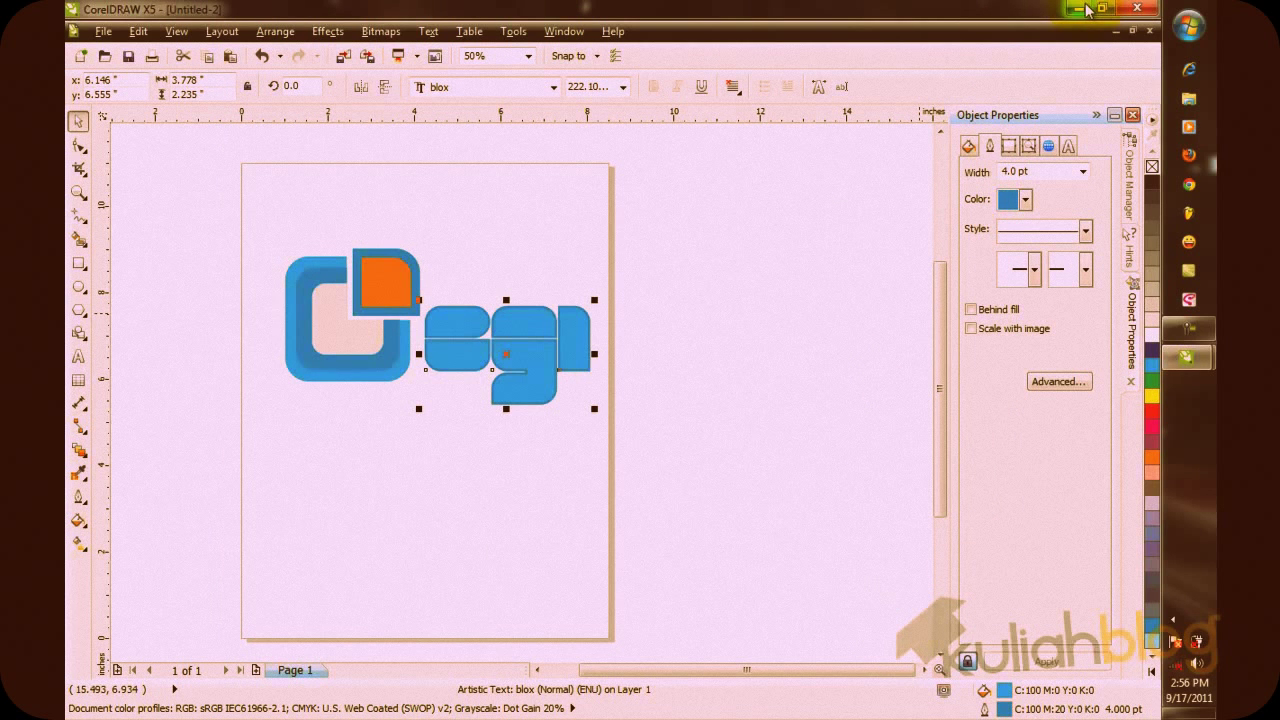
Switch to Windows Explorer and find the exported "logo egi" image in the Desktop folder.
left_click(1183, 100)
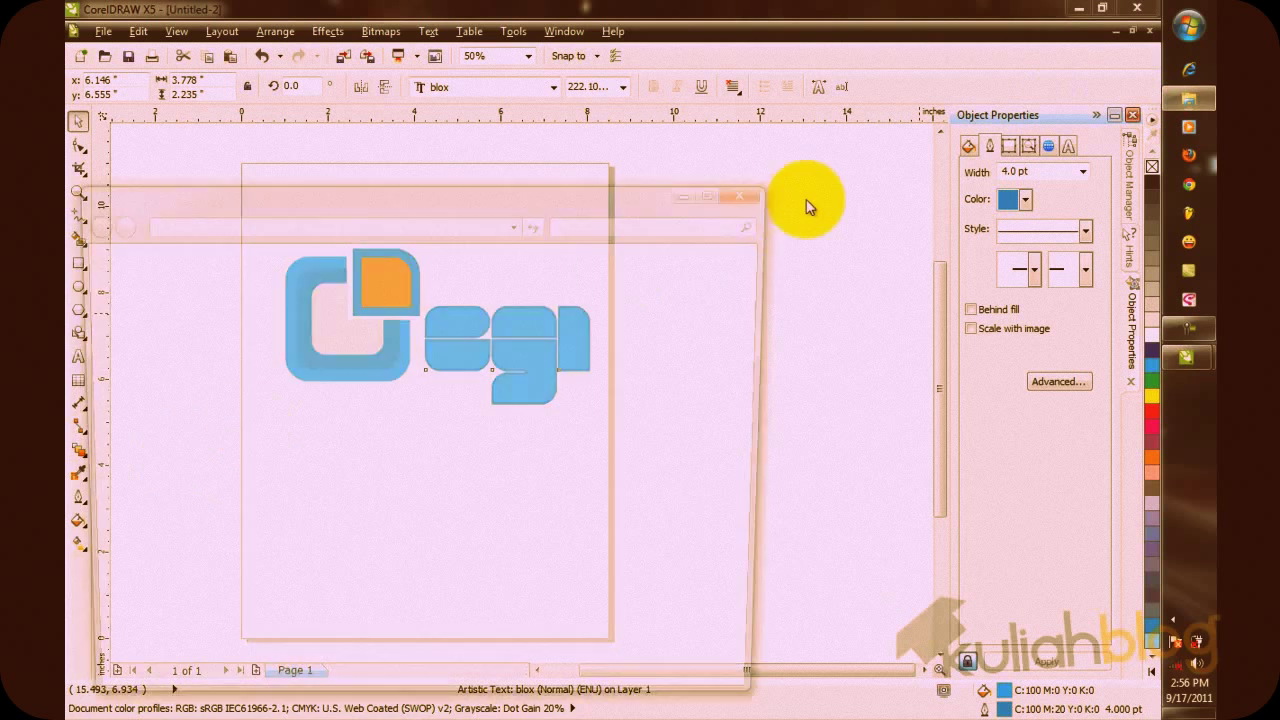
left_click_drag(407, 193, 581, 64)
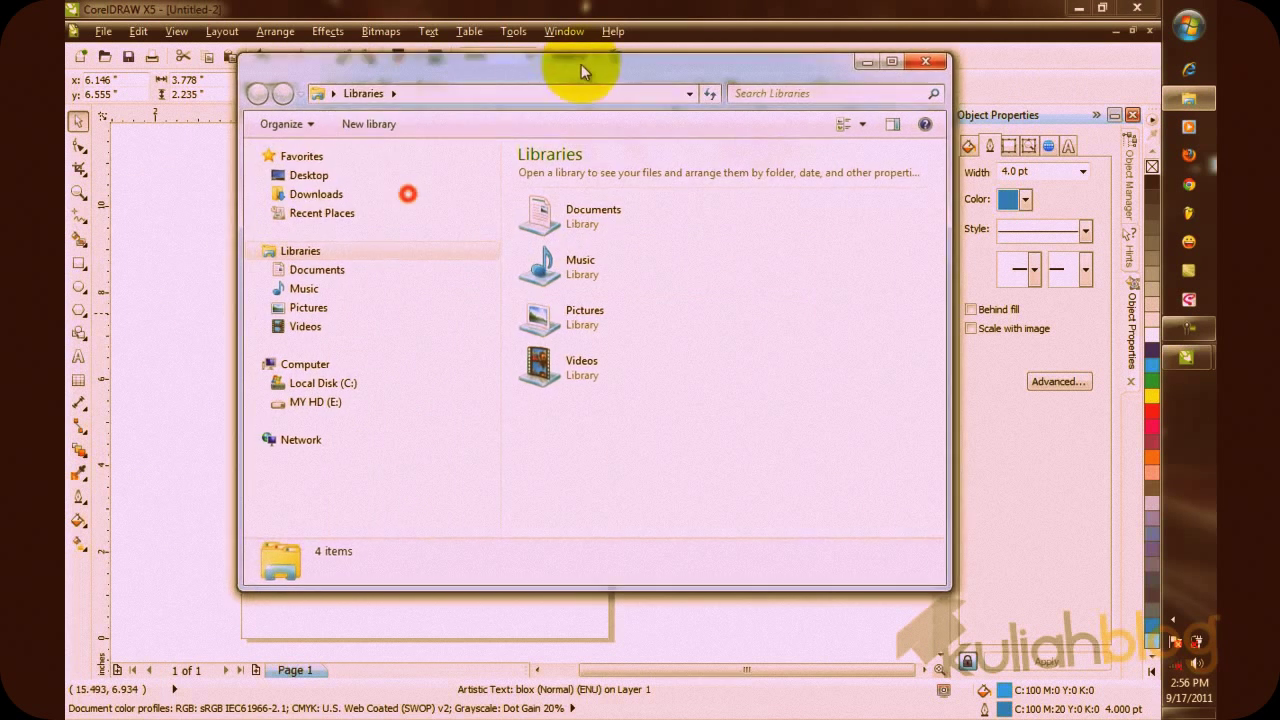
left_click(308, 174)
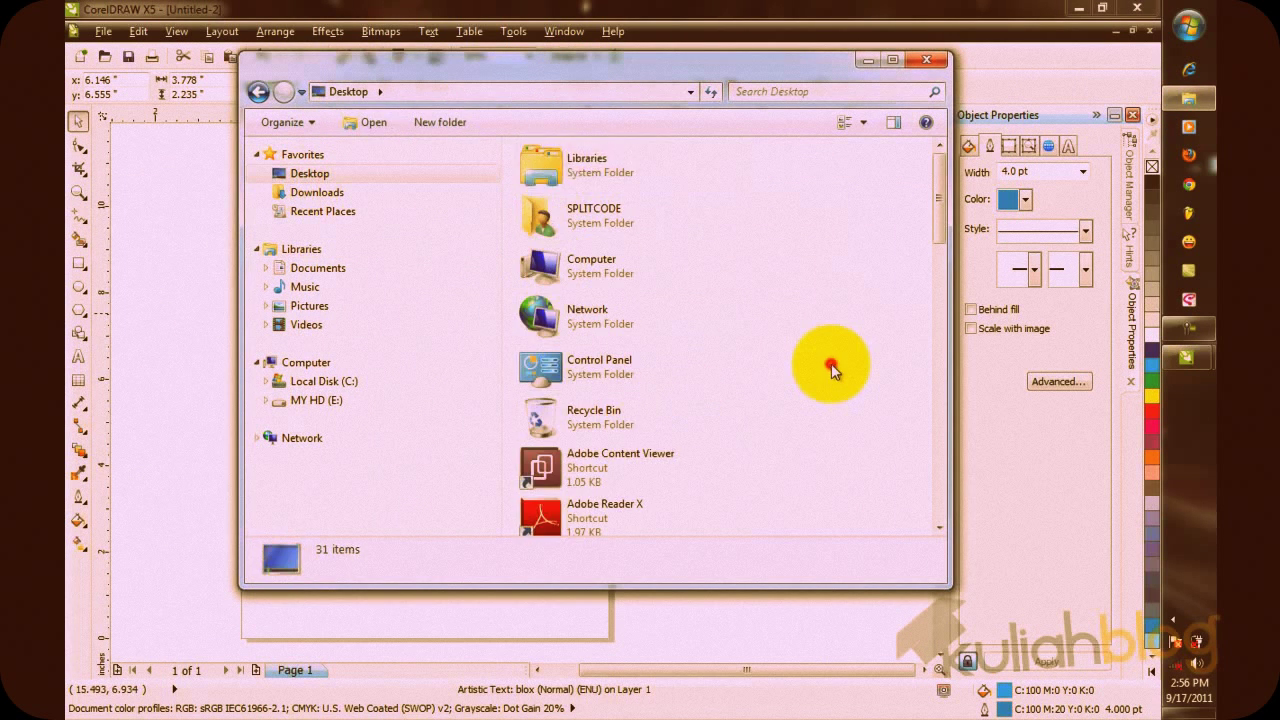
scroll(831, 363, "down", 10)
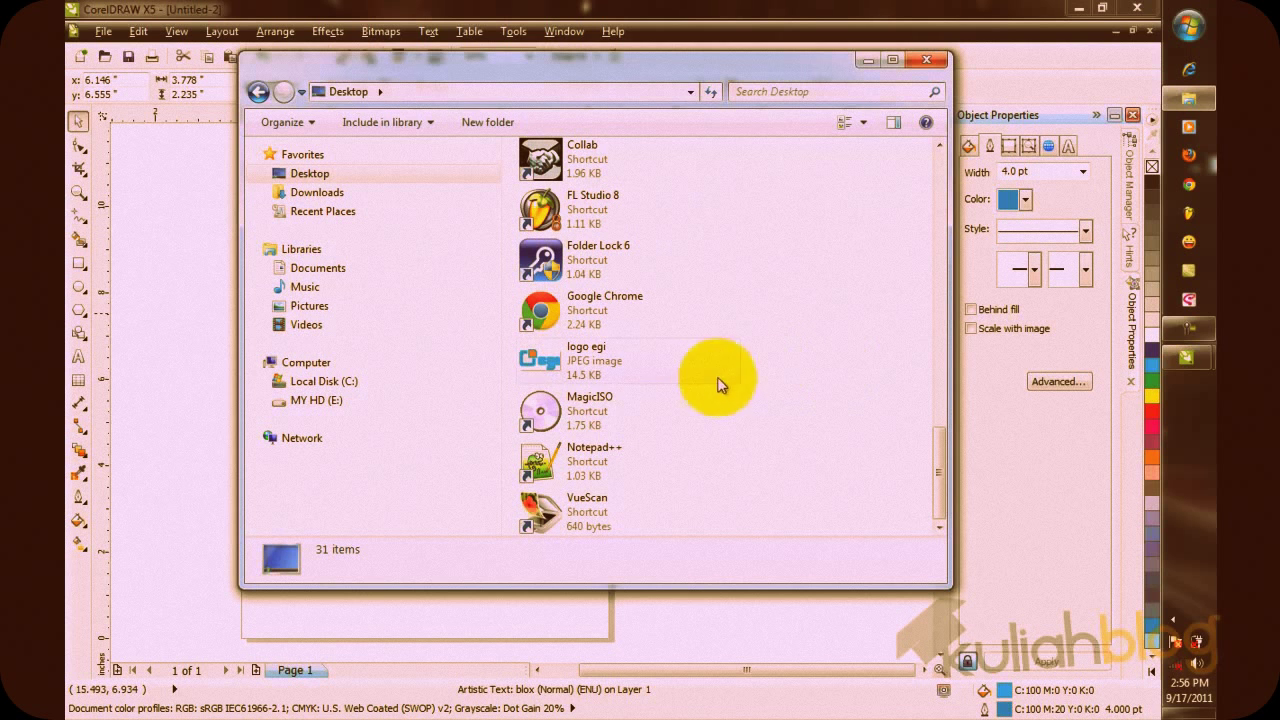
Open the "logo egi" image in Windows Photo Viewer and inspect the exported logo enlarged.
left_click(619, 377)
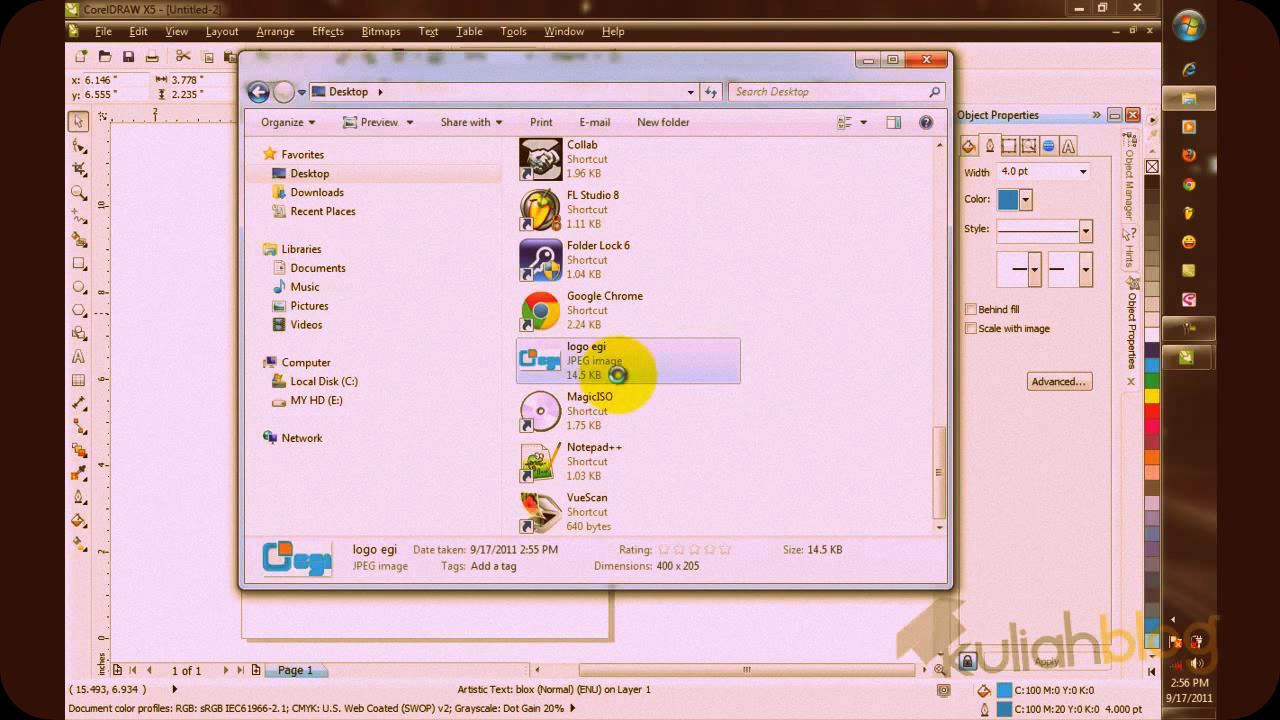
right_click(617, 374)
left_click(719, 196)
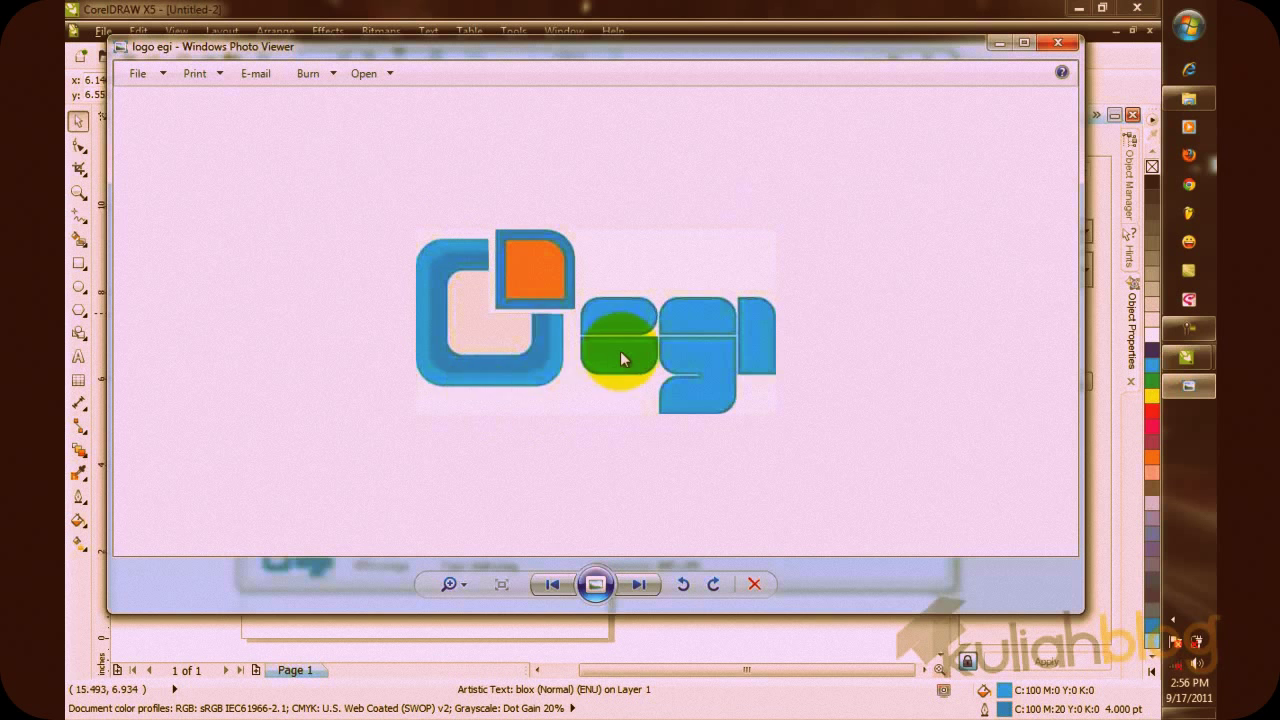
scroll(610, 358, "up", 3)
scroll(622, 358, "down", 1)
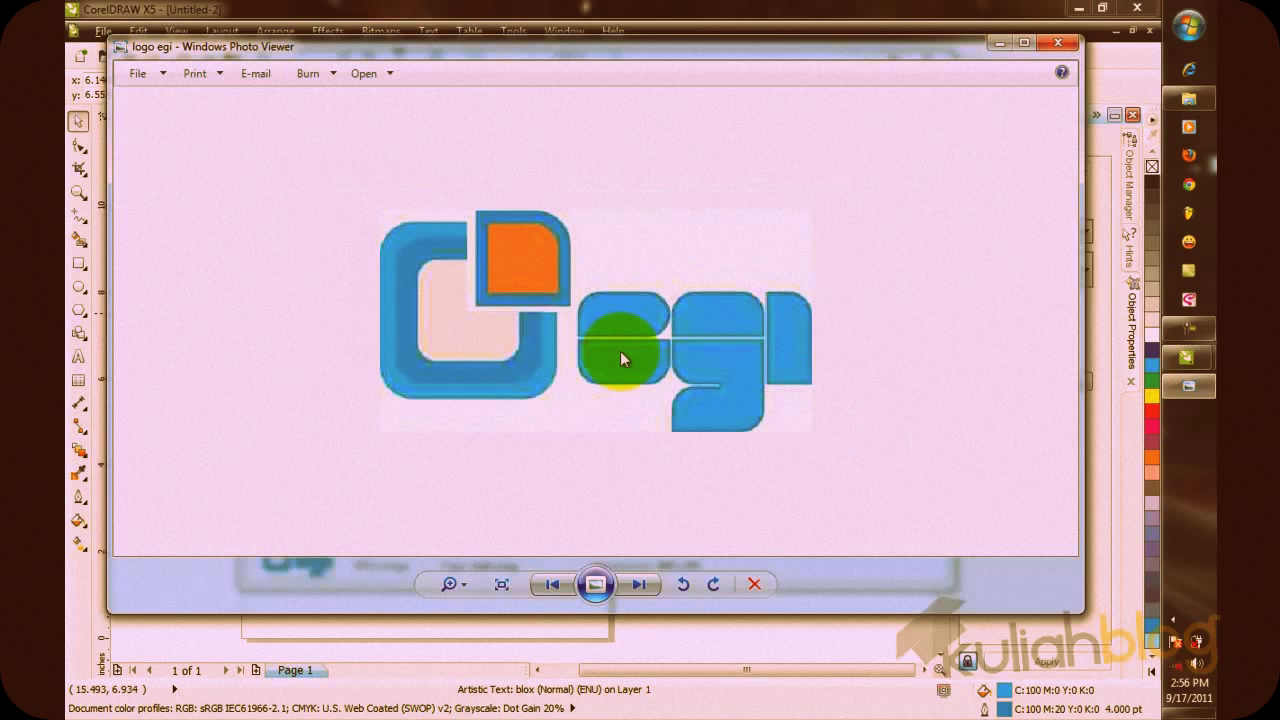